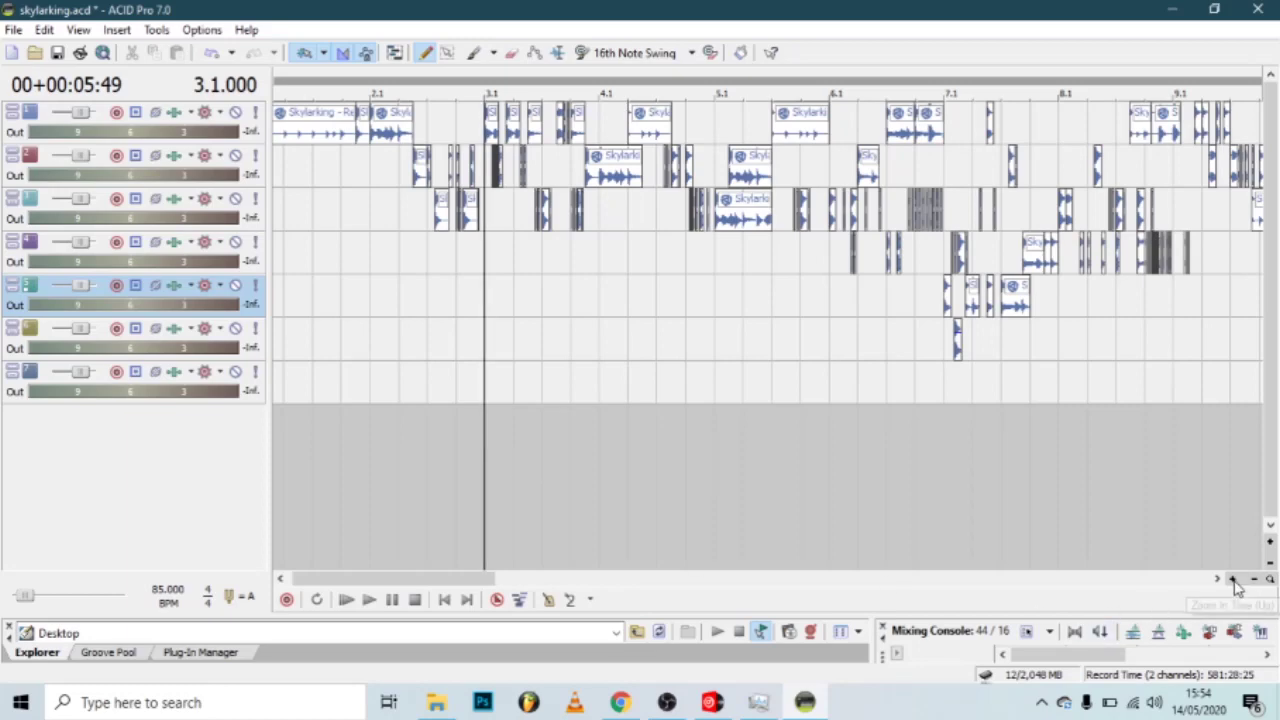
Step: Zoom in on bars 2.1–4.1 of the skylarking arrangement and play it from bar 3.1
left_click(1233, 580)
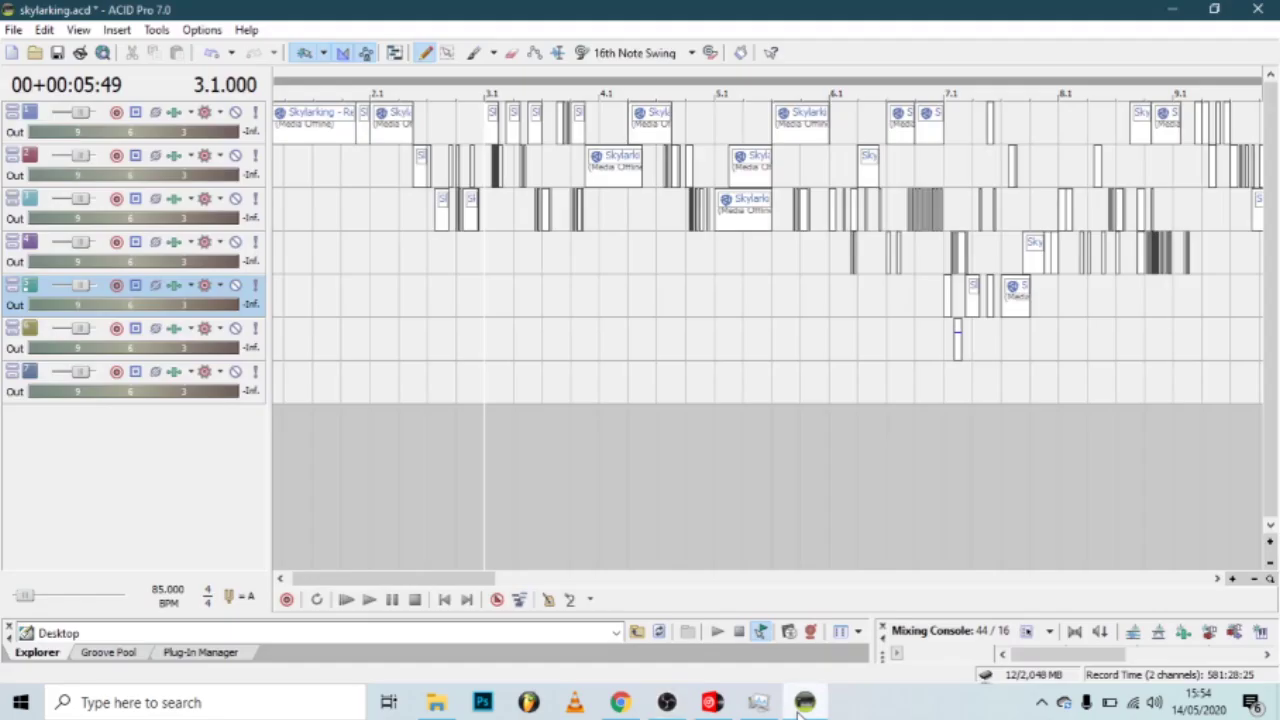
left_click(1236, 580)
left_click(1236, 580)
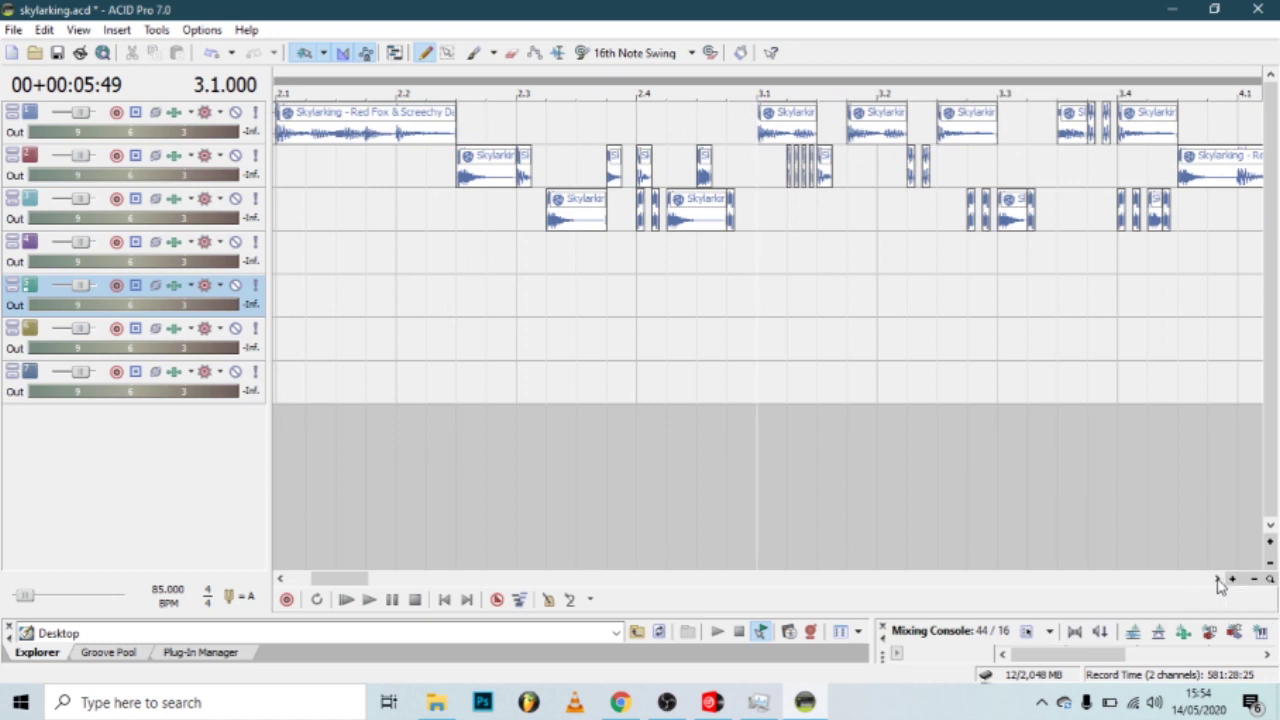
key("space")
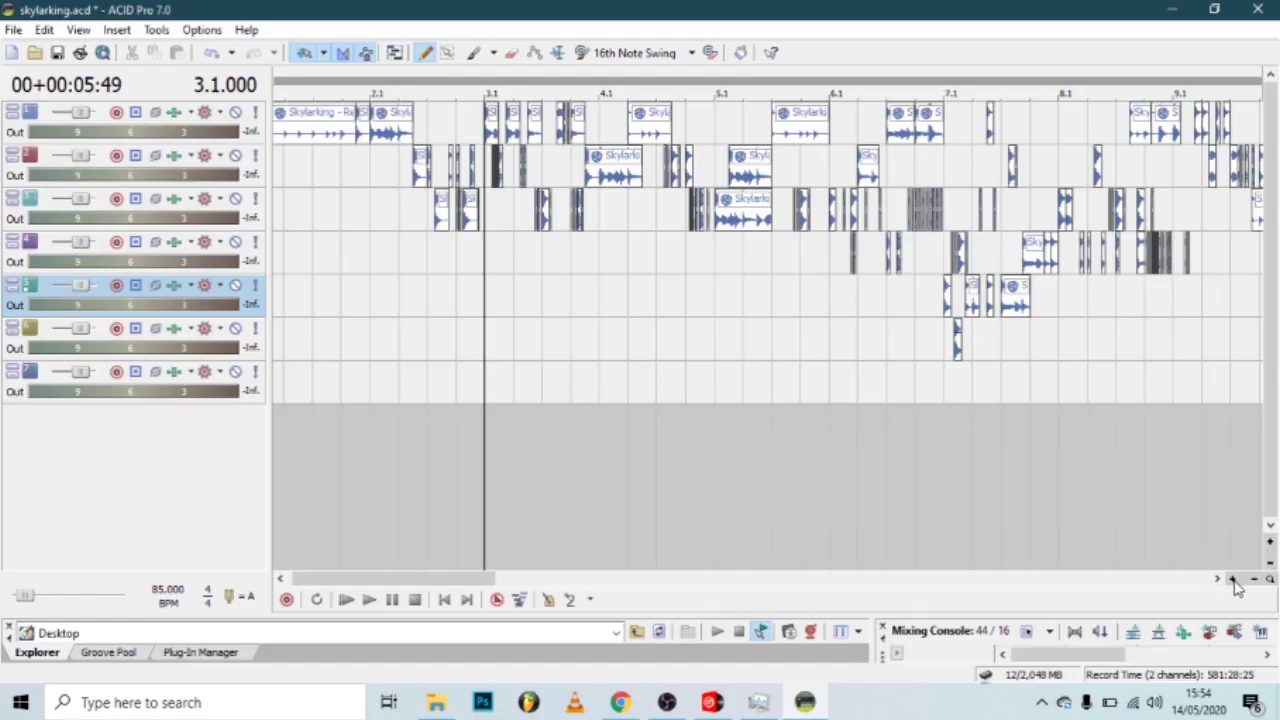
left_click(1232, 580)
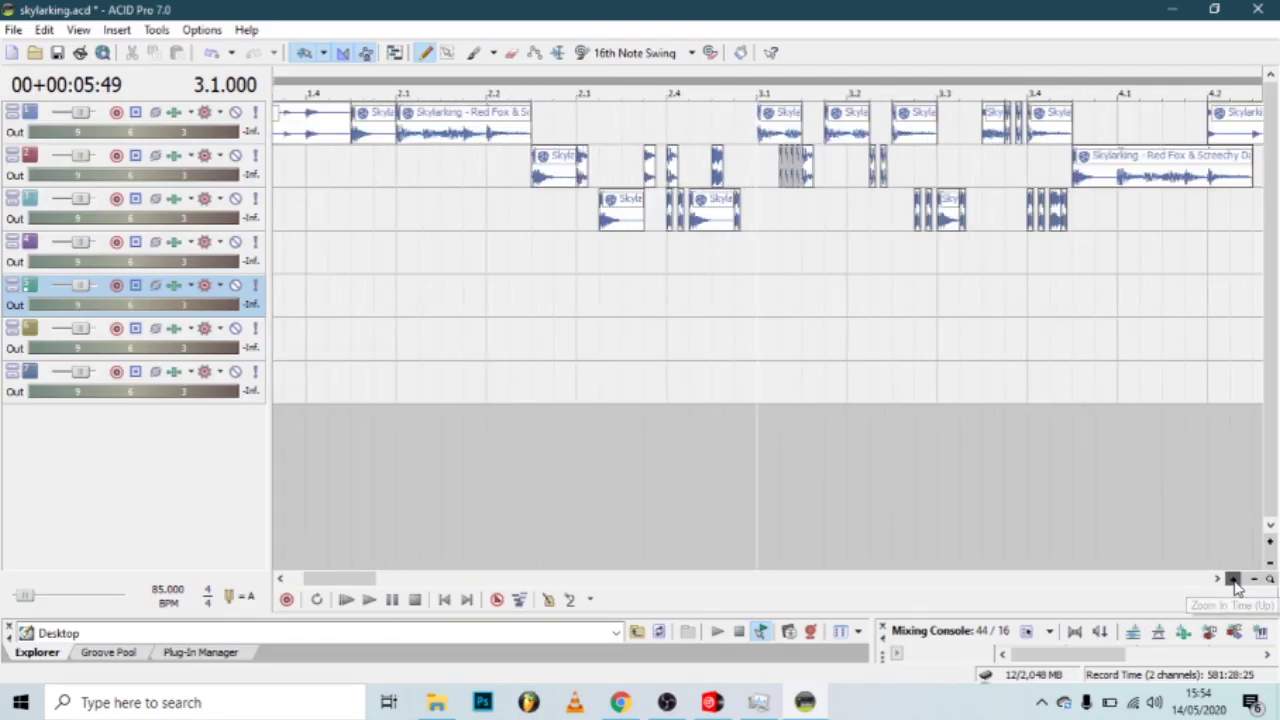
key("space")
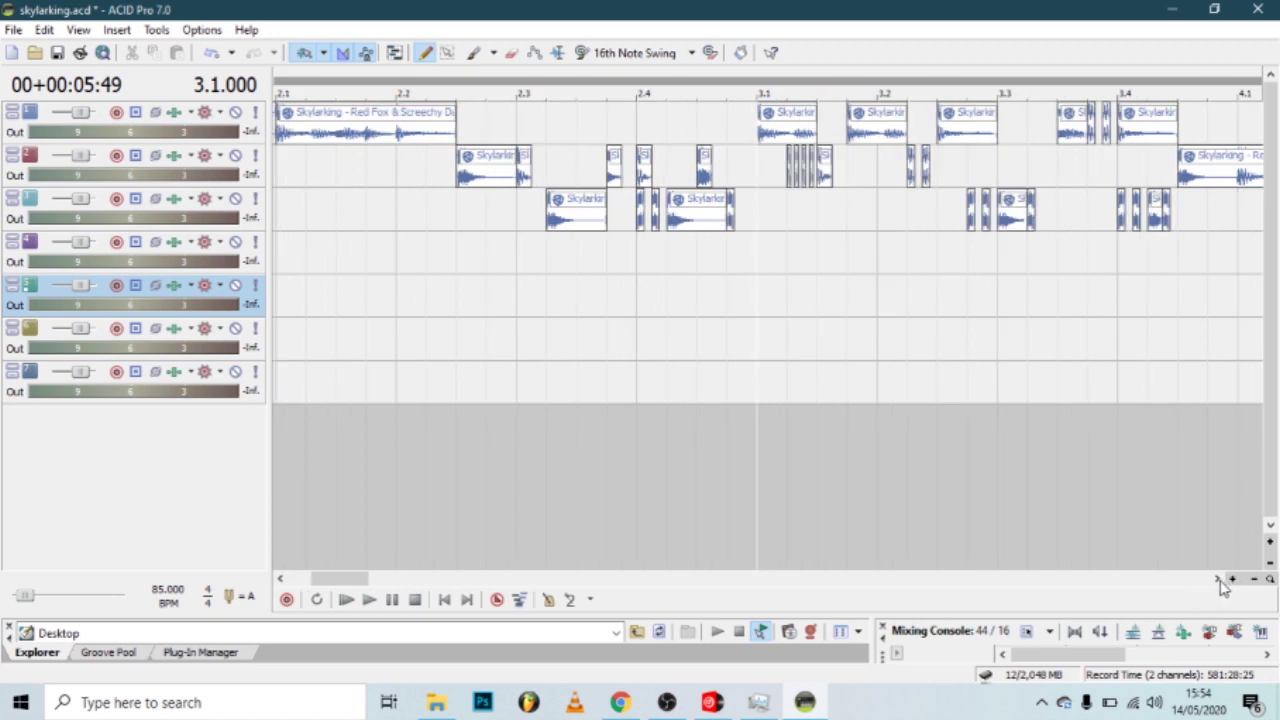
key("space")
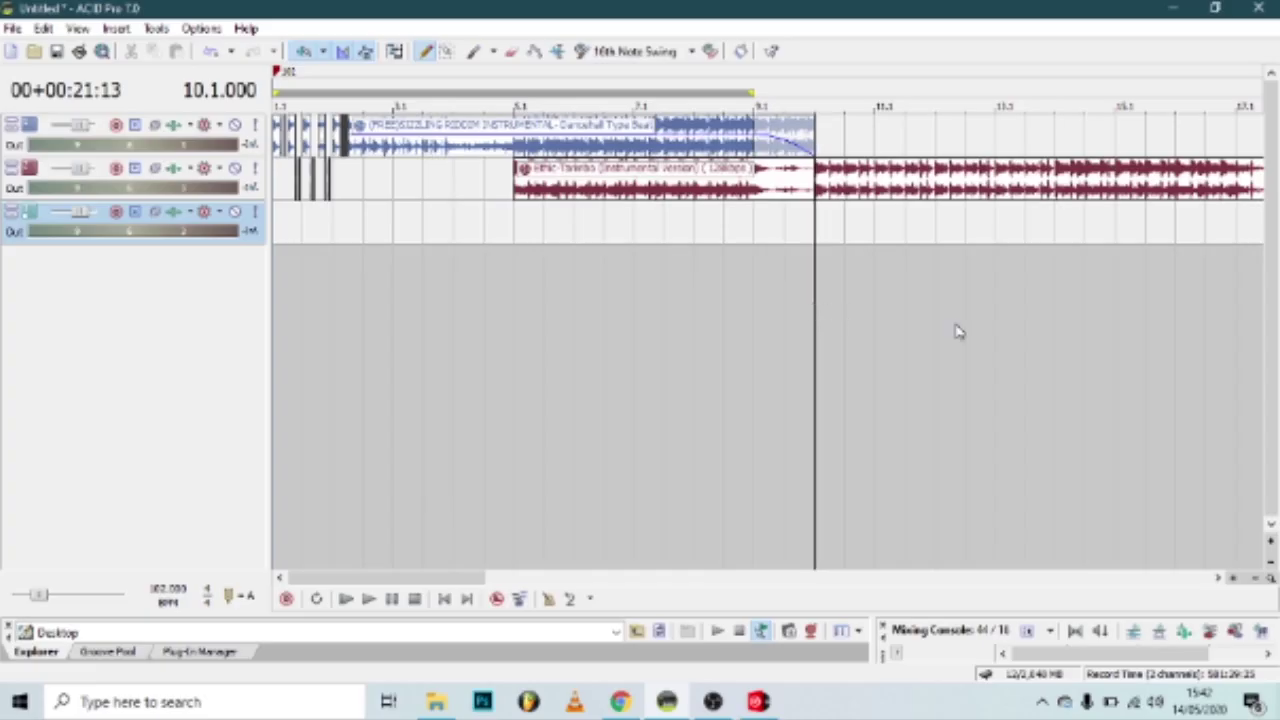
Step: Zoom in around bar 10, shift Ethic Tsombo slightly later, and select both events
left_click(1234, 580)
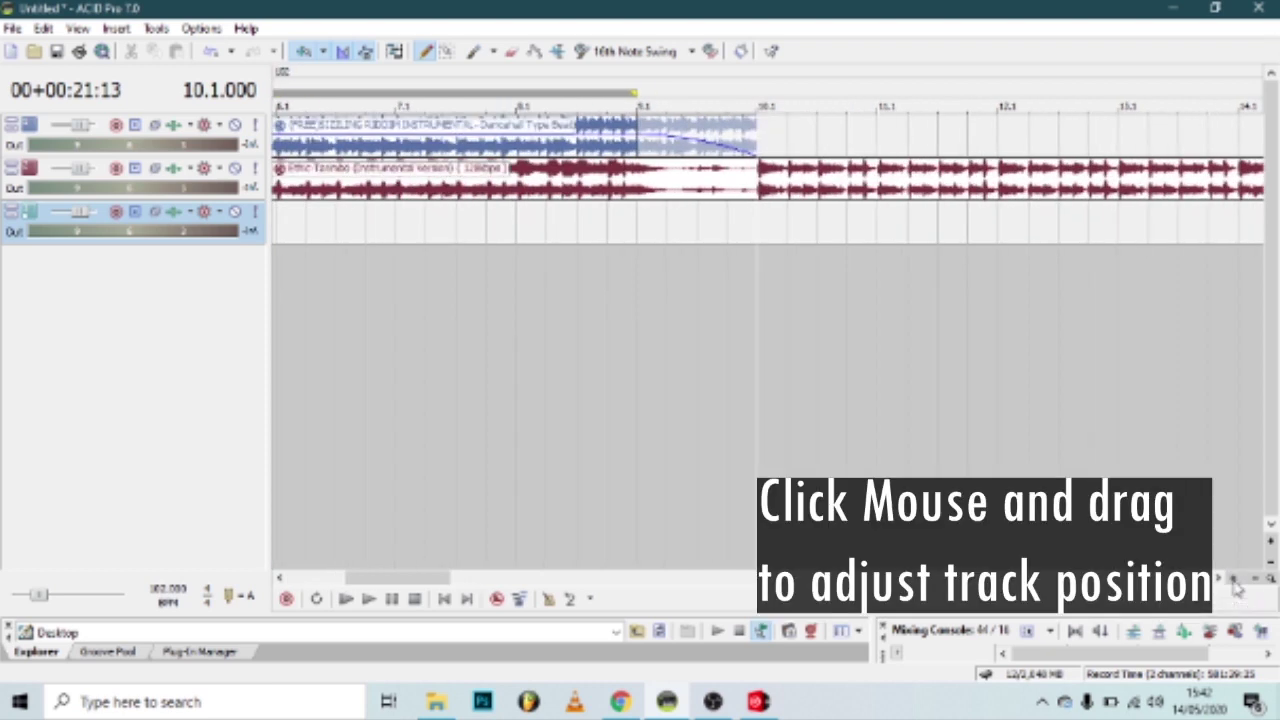
left_click(1234, 581)
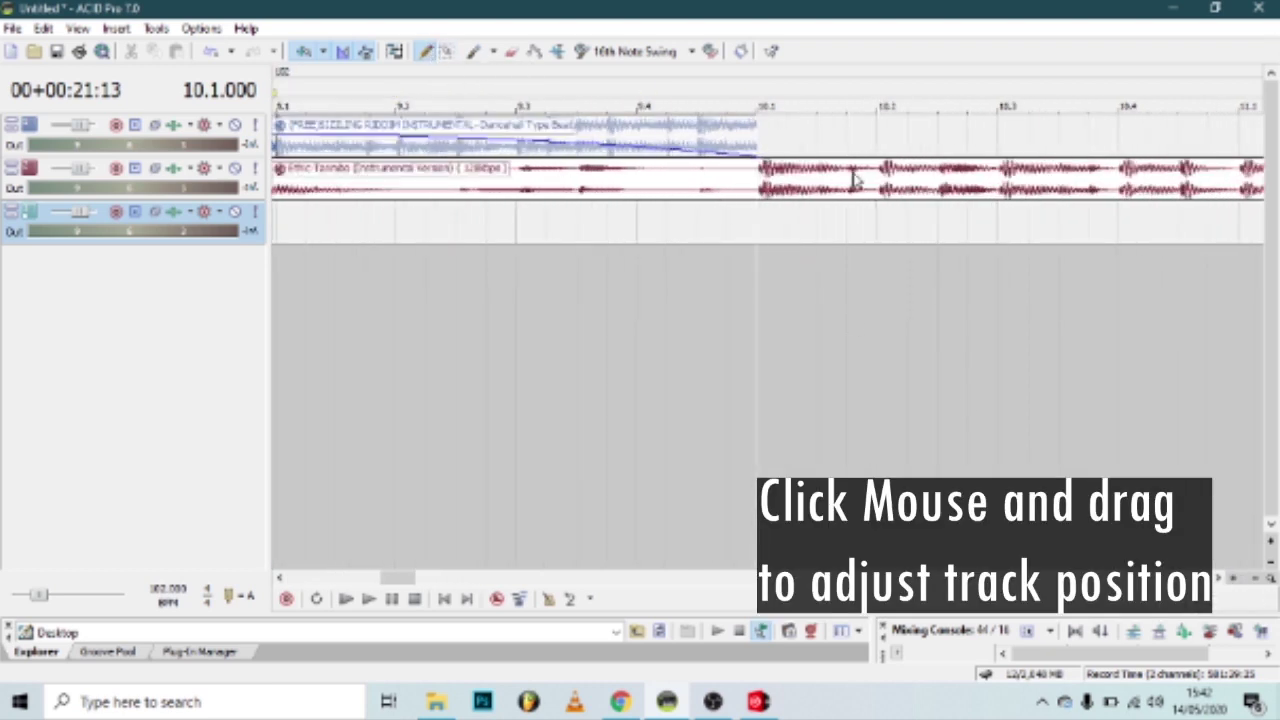
mouse_move(806, 188)
left_mouse_down()
mouse_move(851, 198)
mouse_move(802, 200)
left_mouse_up()
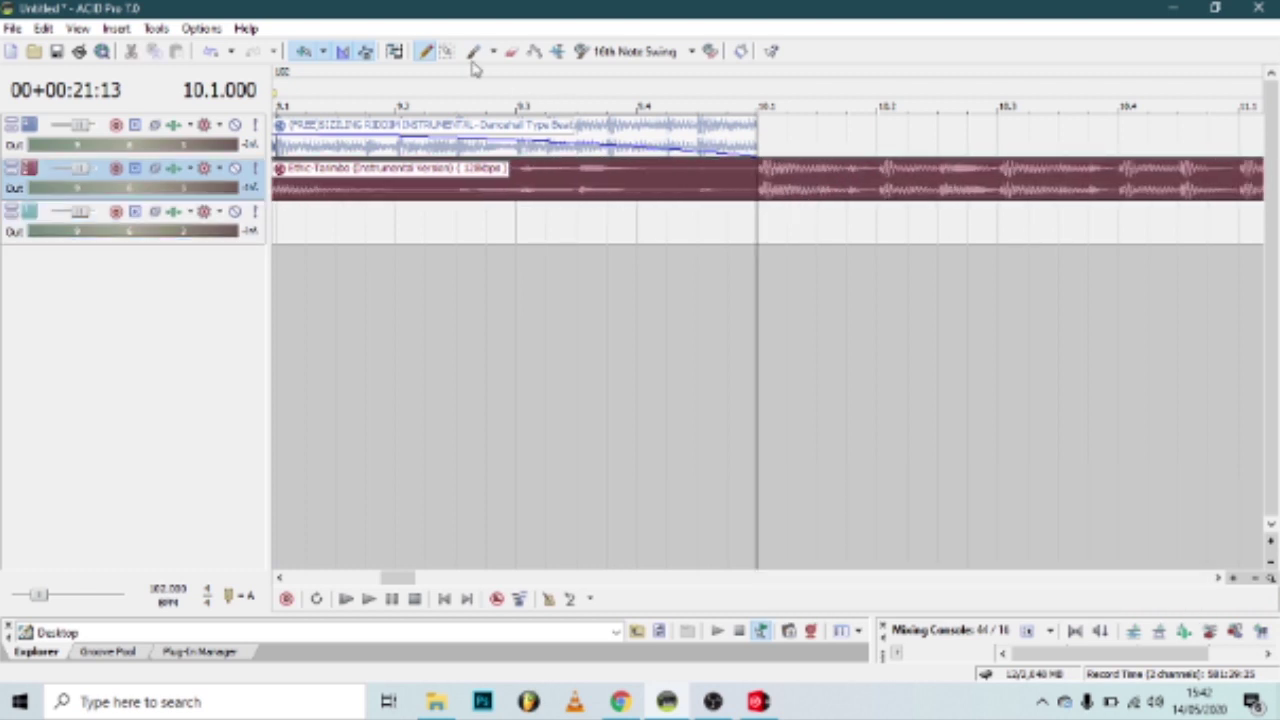
key("ctrl+d")
left_click_drag(842, 248, 600, 150)
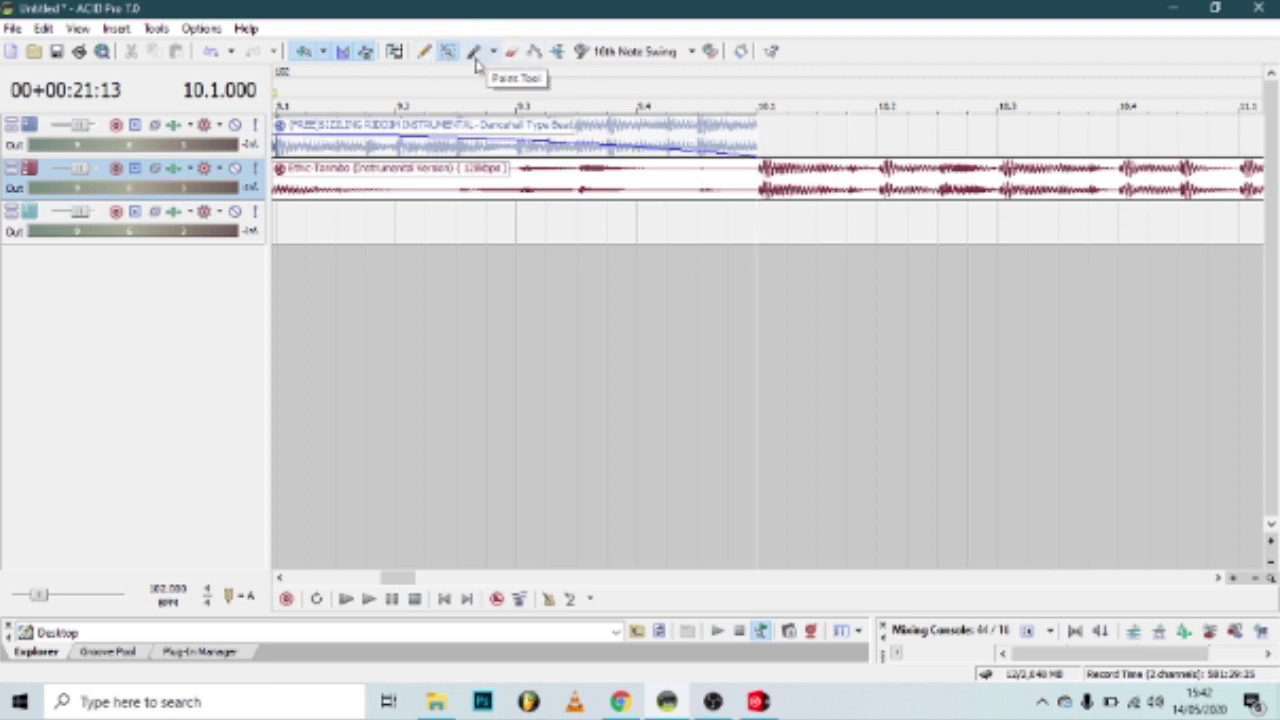
Step: Switch to the Erase tool and cut two one-cell gaps into Ethic Tsombo's start
key("ctrl+d")
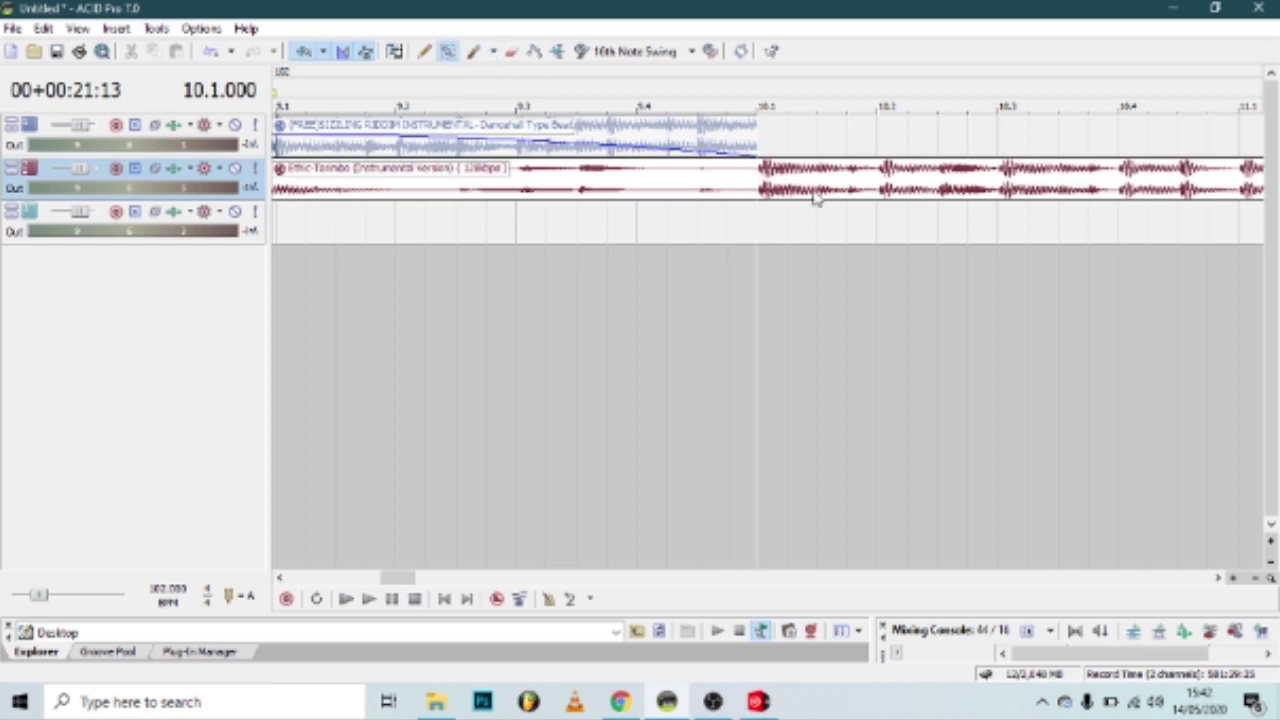
left_click(495, 53)
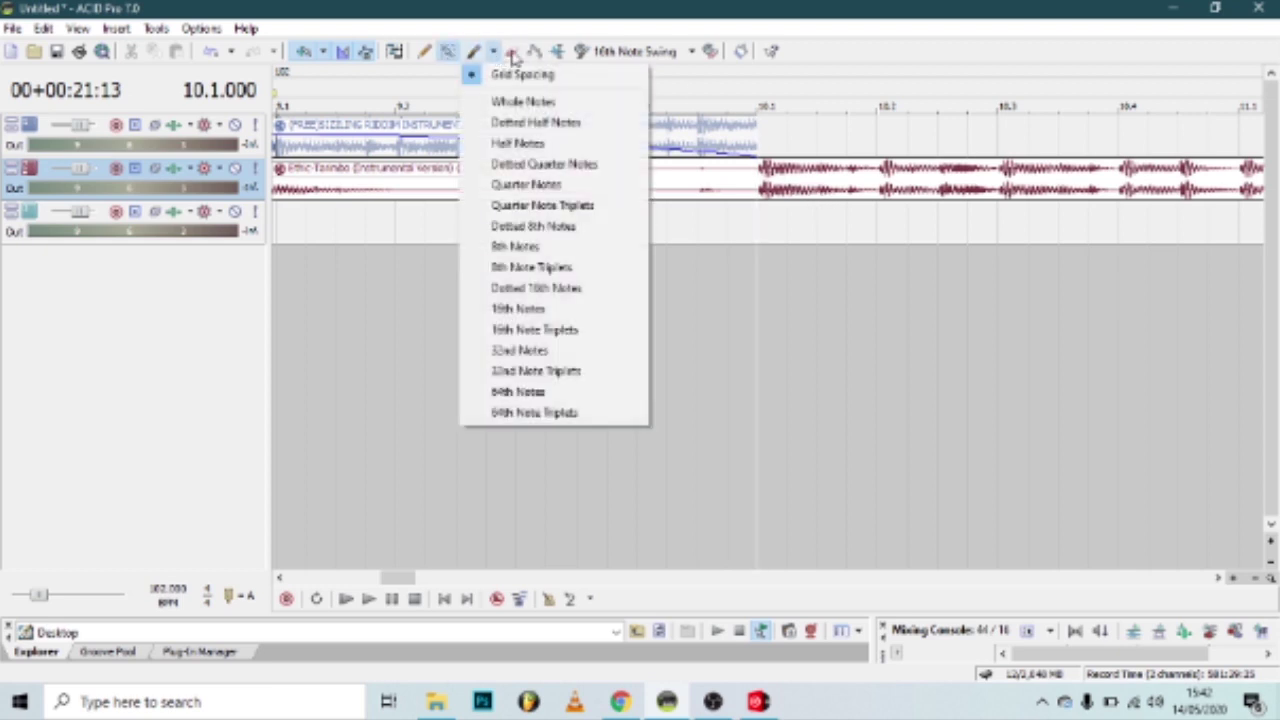
left_click(511, 55)
left_click(803, 184)
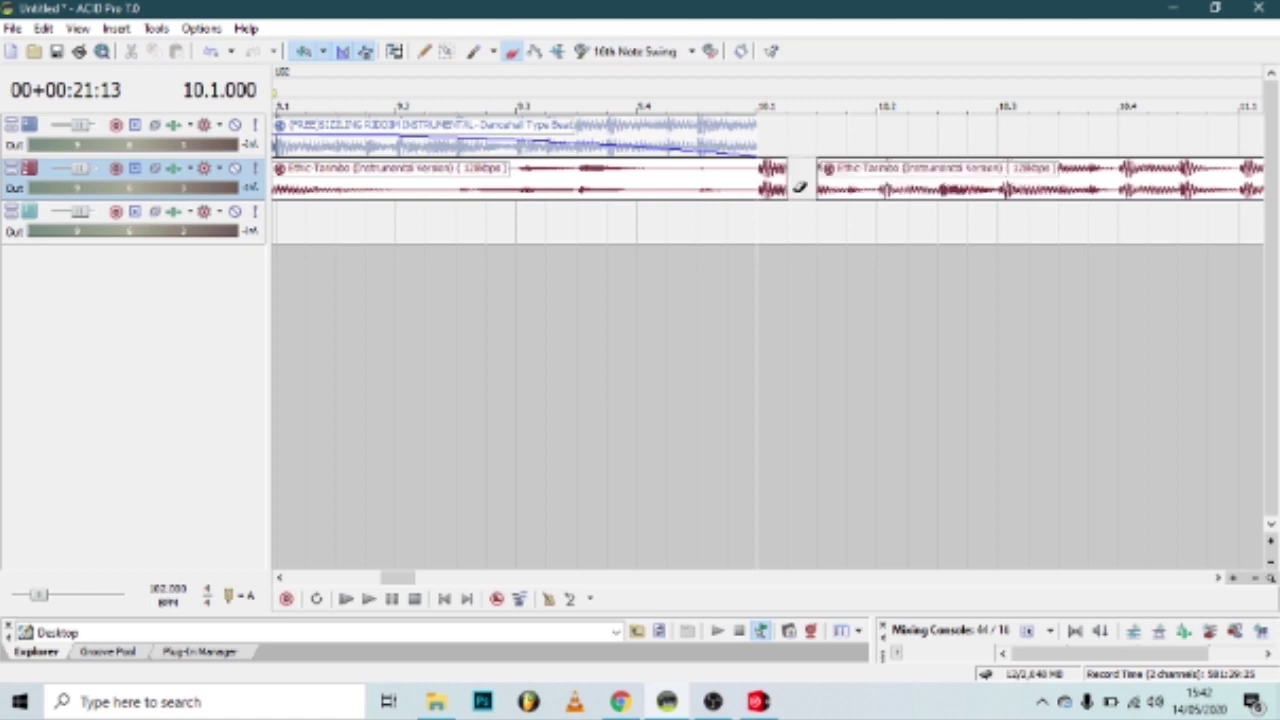
left_click(868, 186)
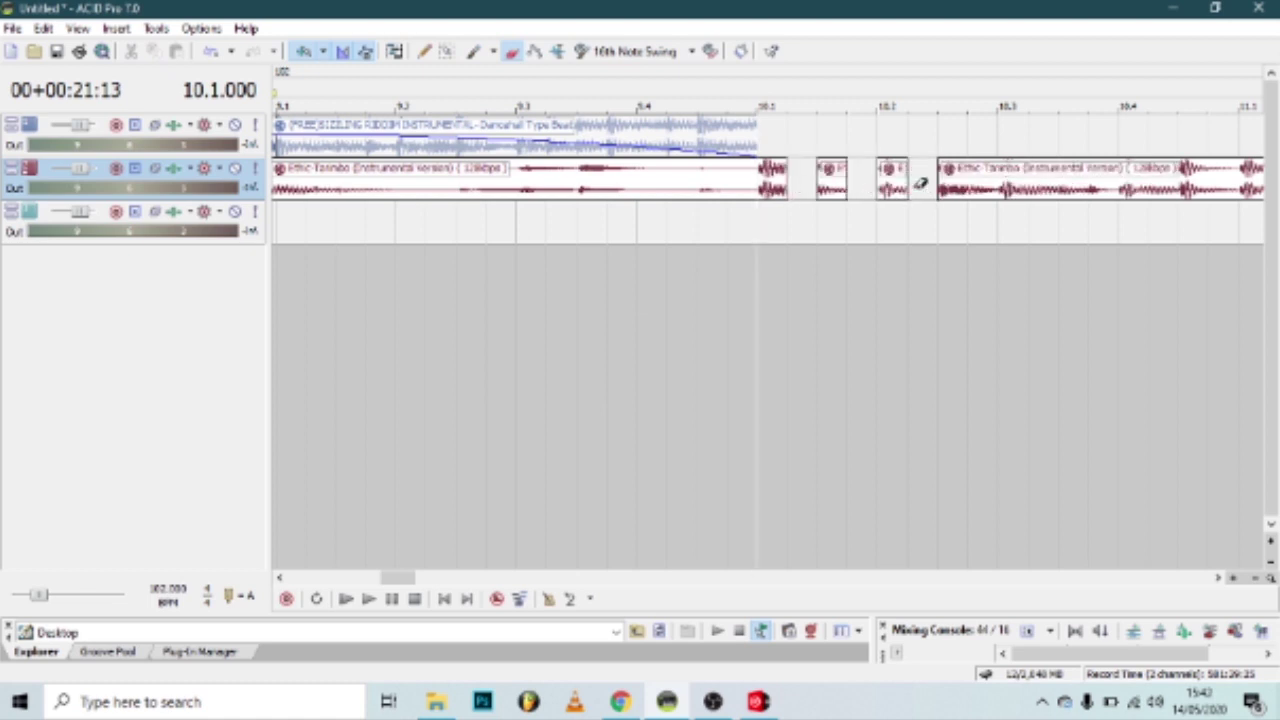
Step: Audition the chopped section, erase one more slice, and zoom back out
key("space")
key("space")
key("space")
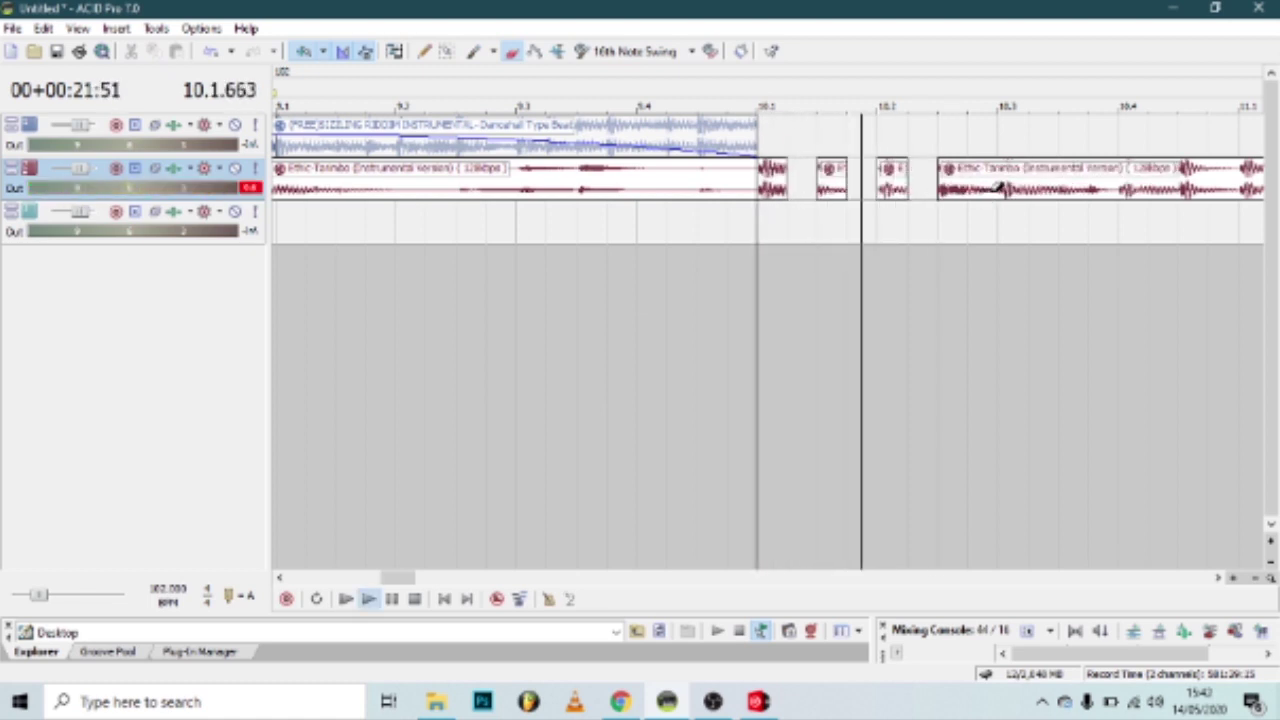
key("space")
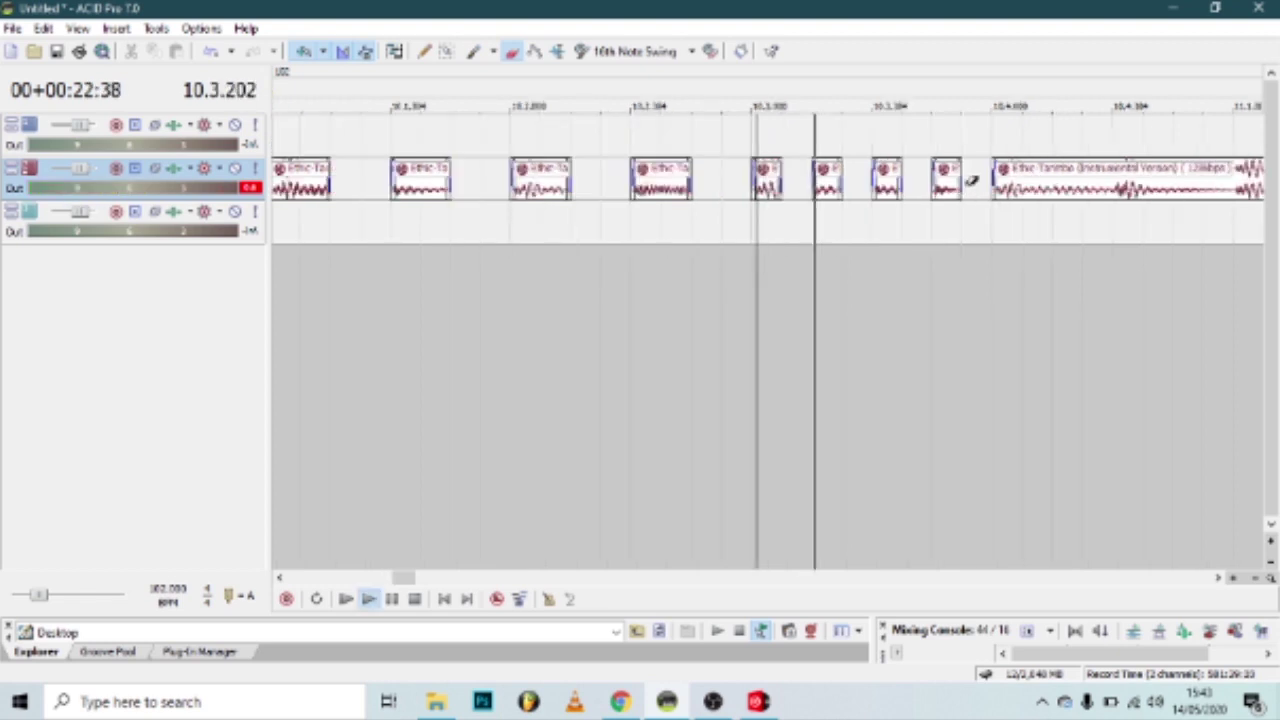
key("space")
key("space")
key("space")
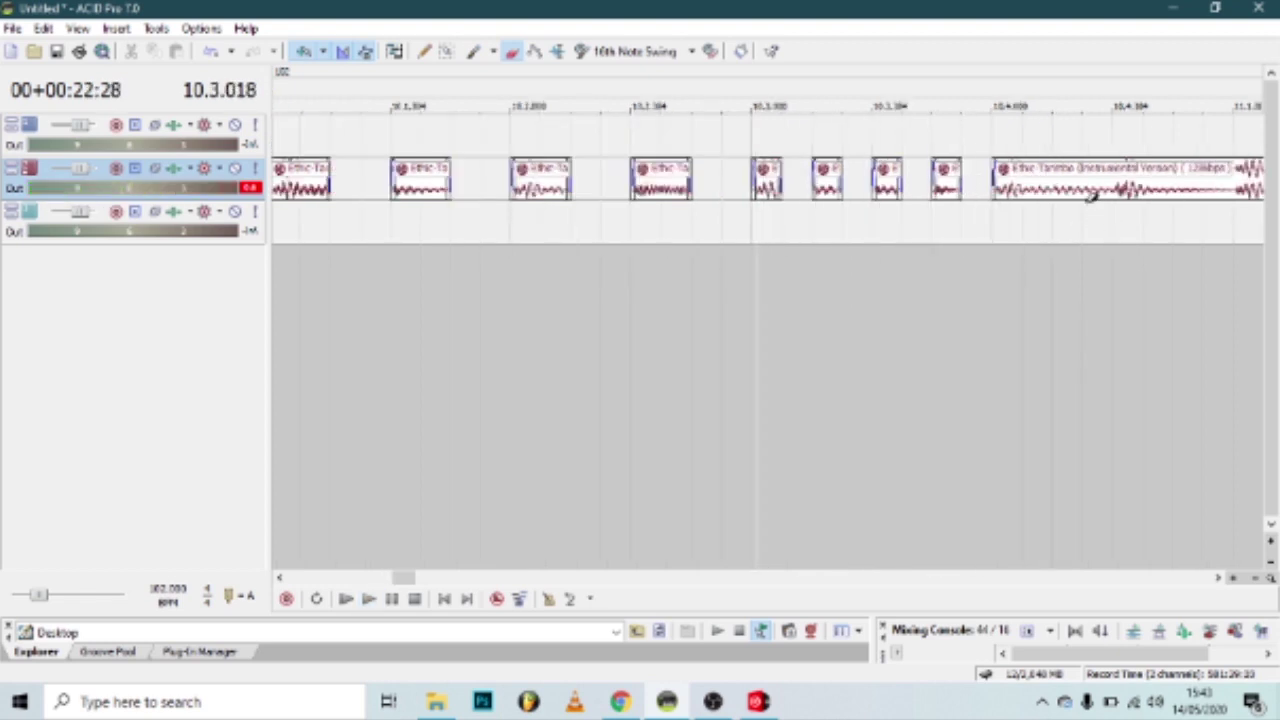
left_click_drag(1073, 183, 1096, 181)
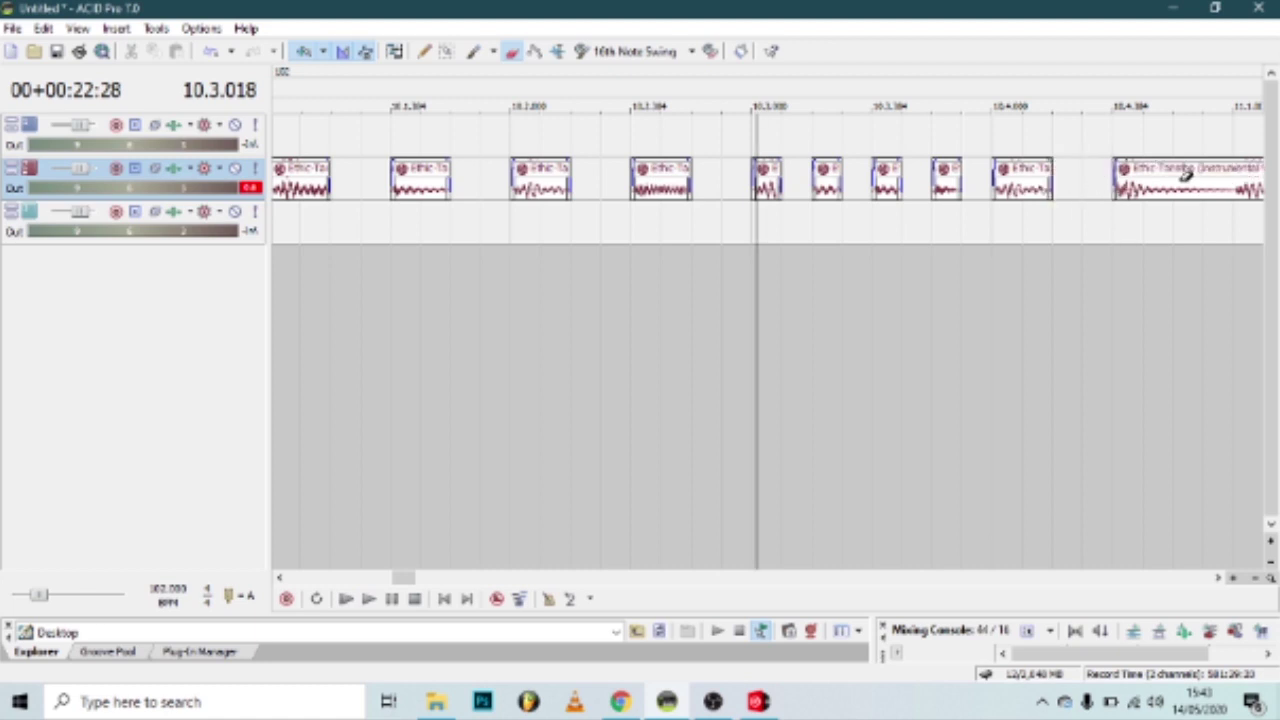
key("space")
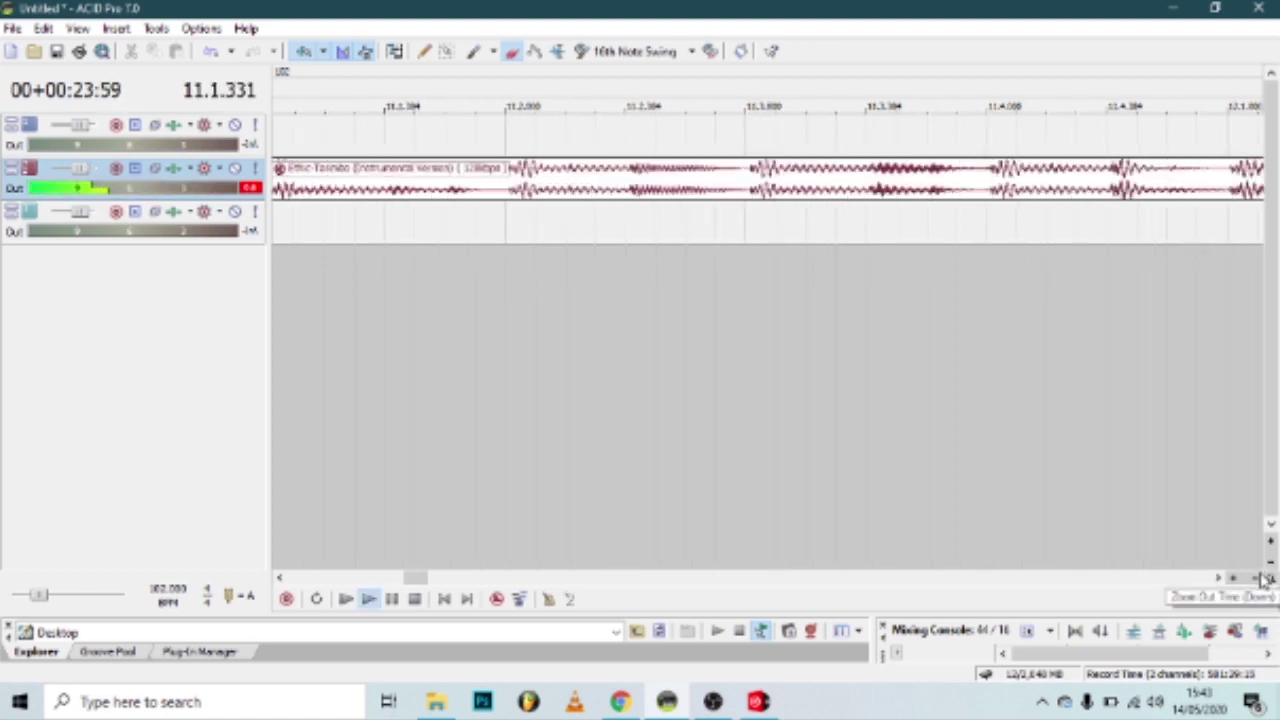
left_click(1268, 578)
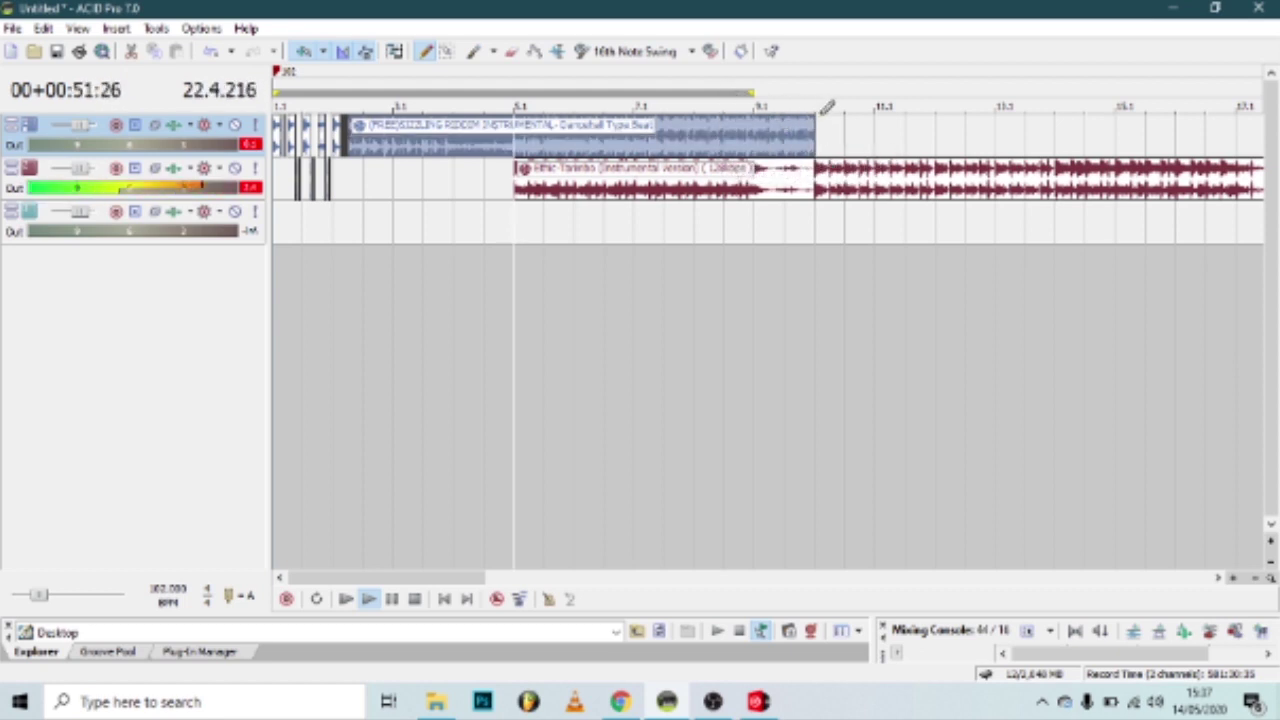
Step: Add a fade-out over the riddim's last bars and audition the crossfade into Ethic Tsombo
left_click_drag(818, 115, 730, 122)
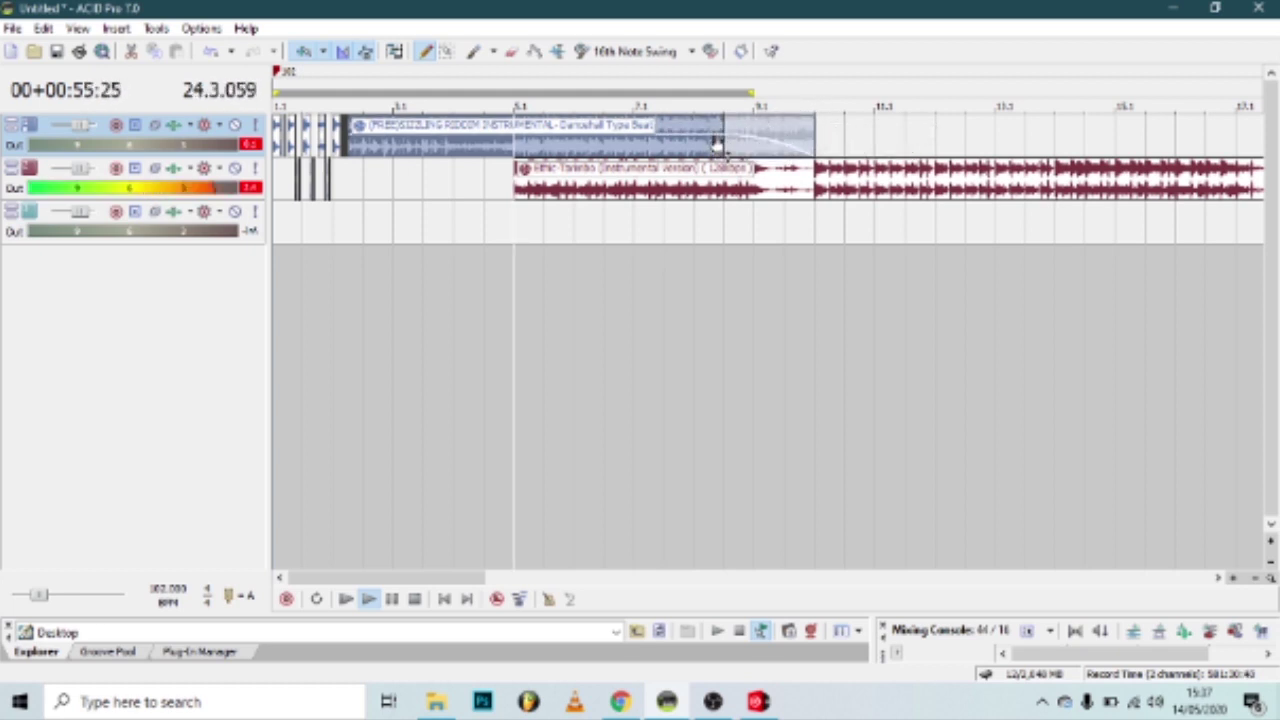
left_click_drag(730, 133, 832, 138)
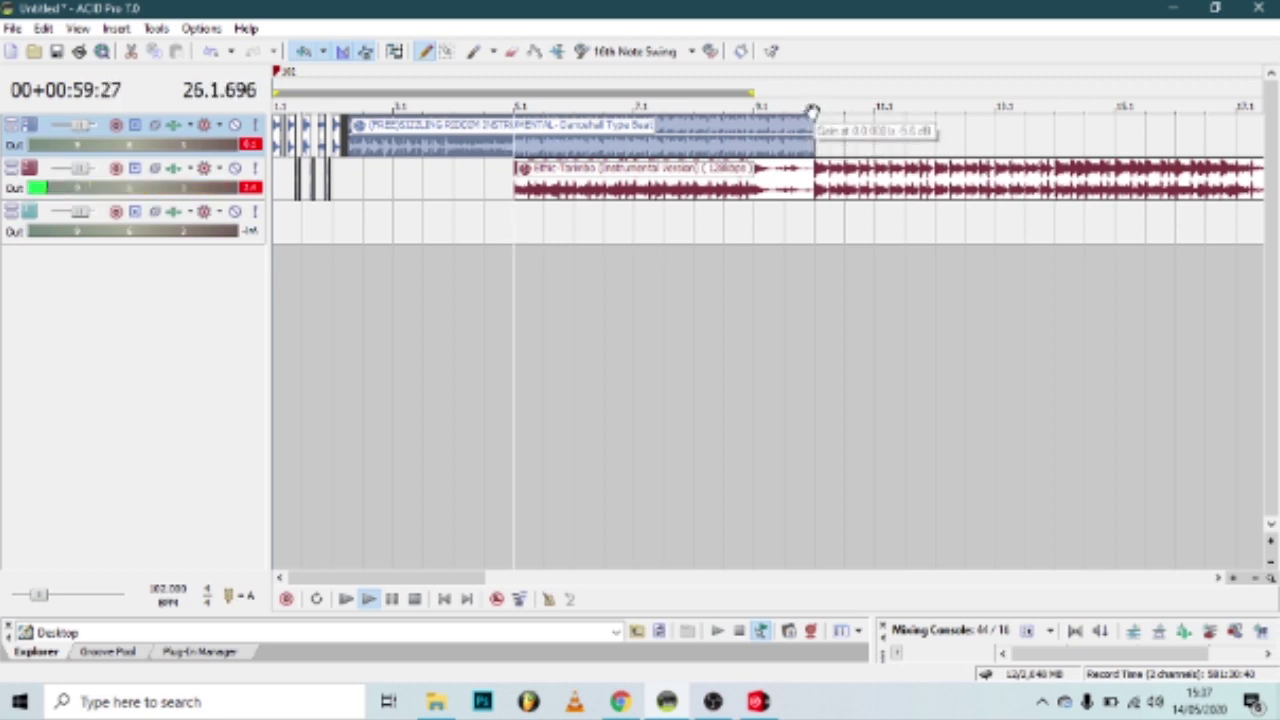
left_click_drag(784, 121, 748, 151)
key("space")
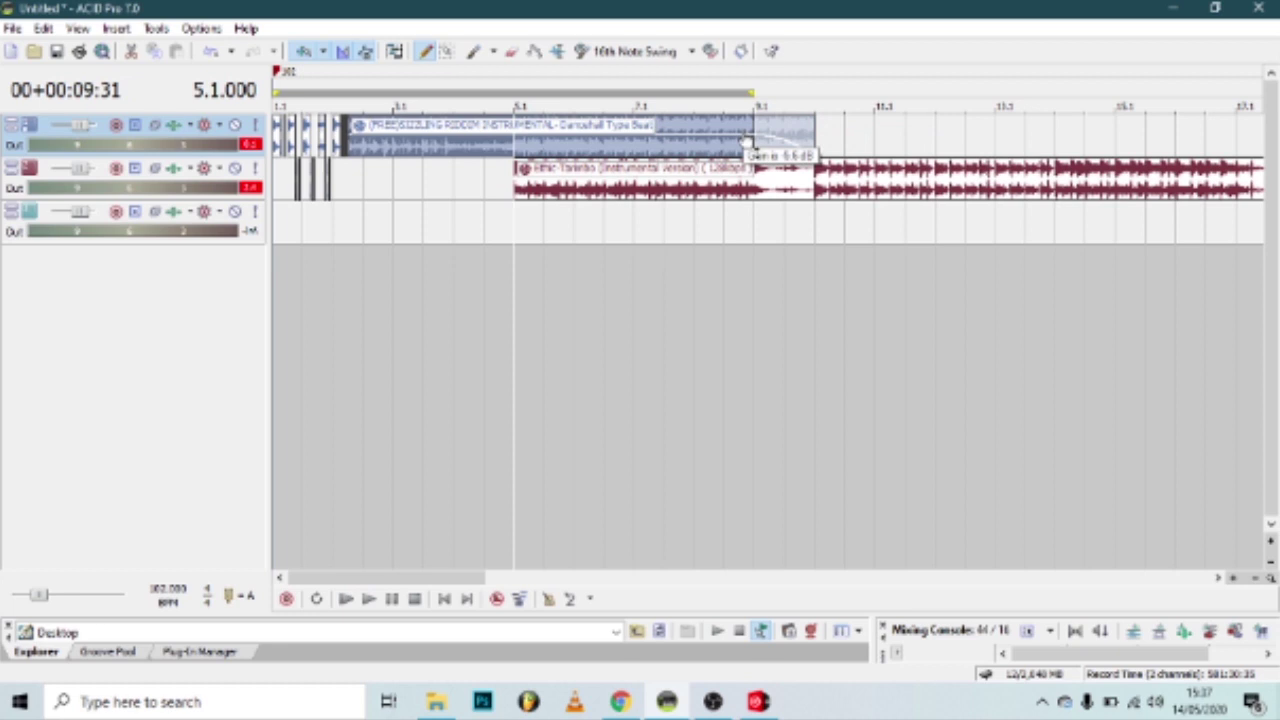
left_click(727, 270)
key("space")
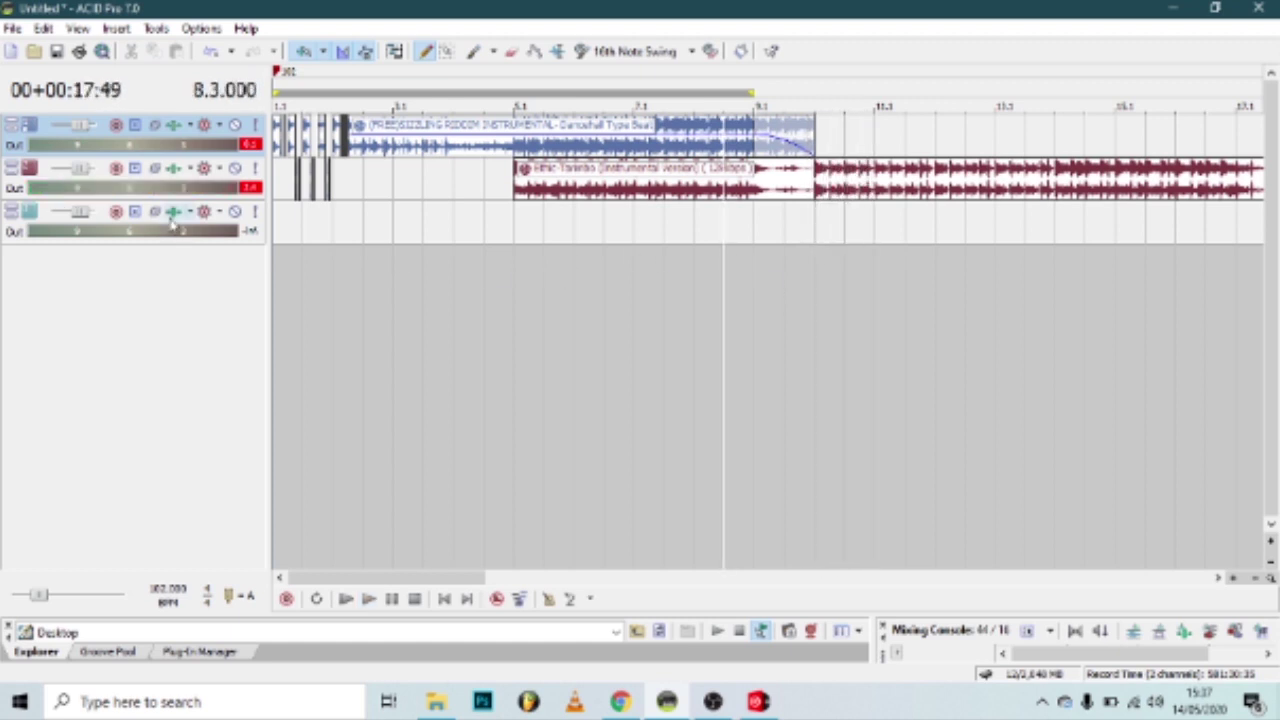
key("space")
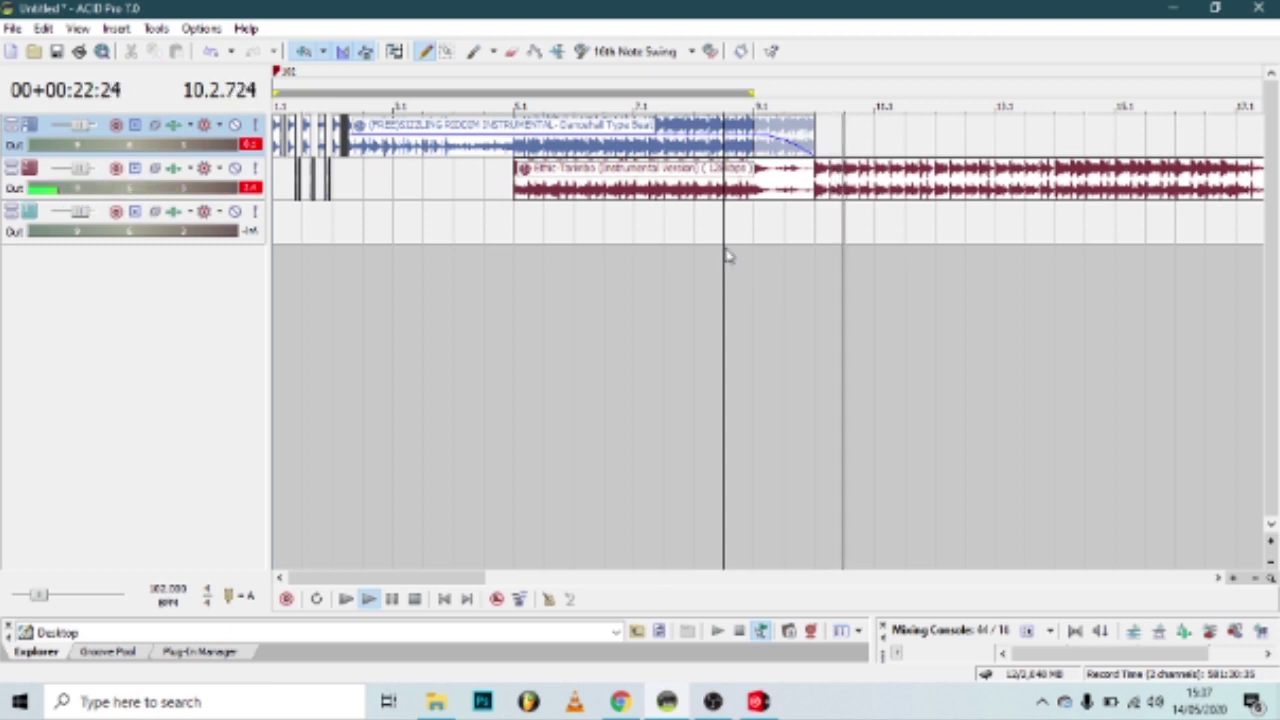
key("space")
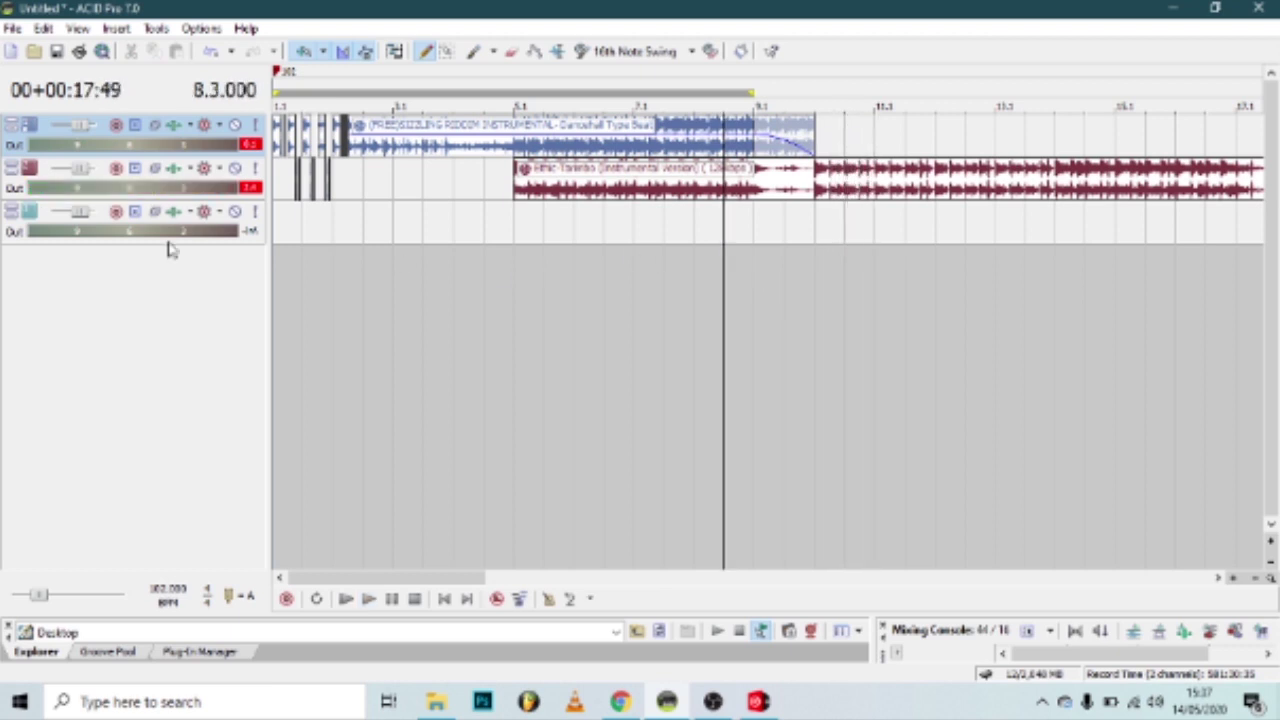
Step: Browse track 3's Track FX plug-ins without adding one, then set EQ band 1 to 177 Hz, +1.3 dB
left_click(174, 214)
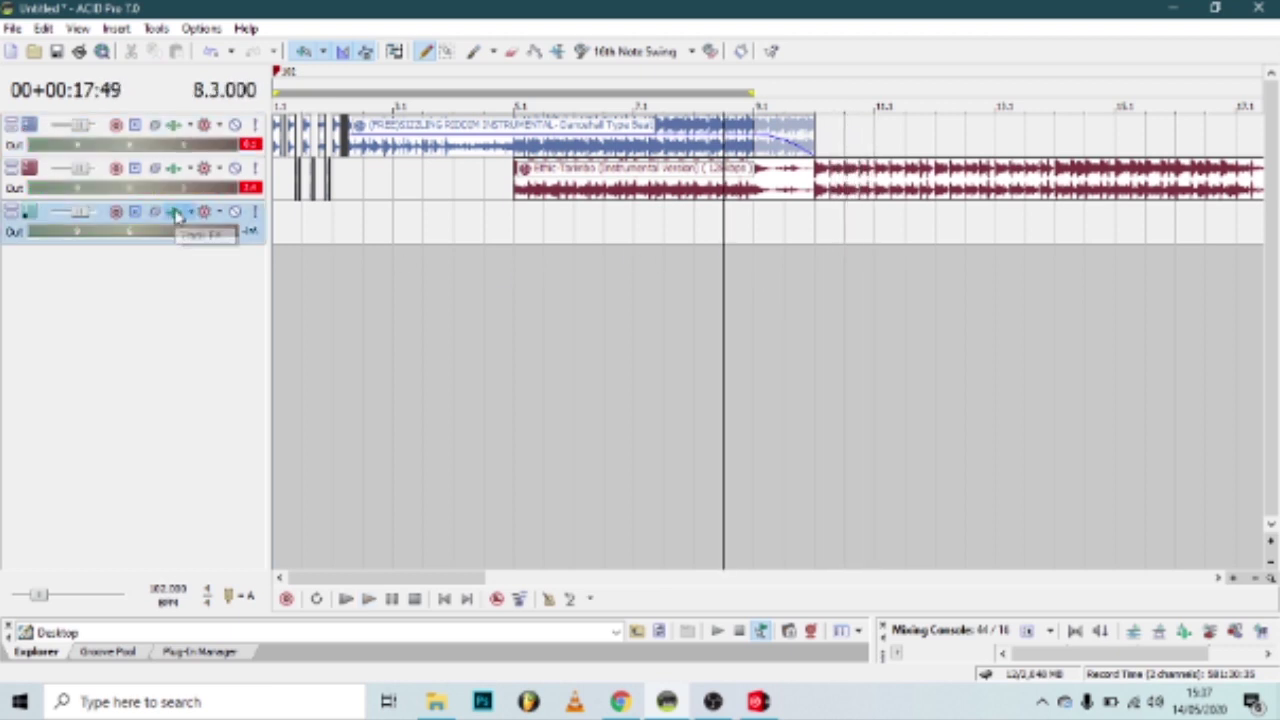
left_click(174, 214)
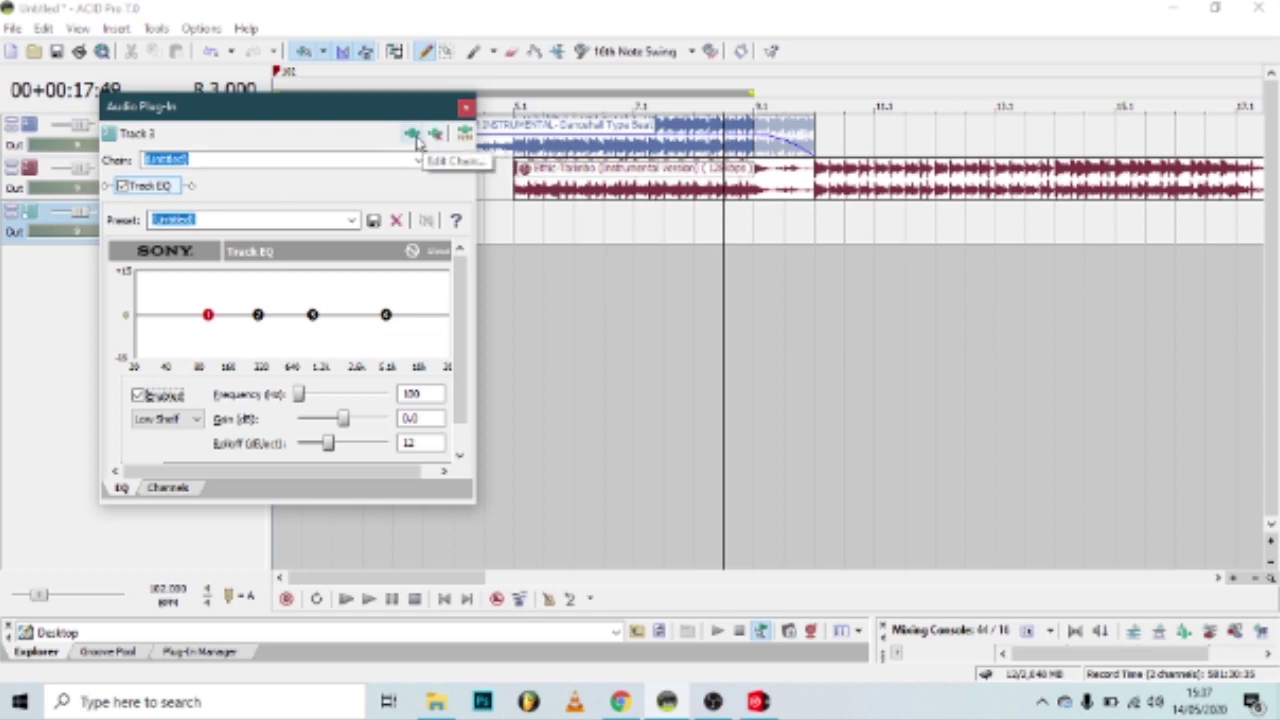
left_click(419, 136)
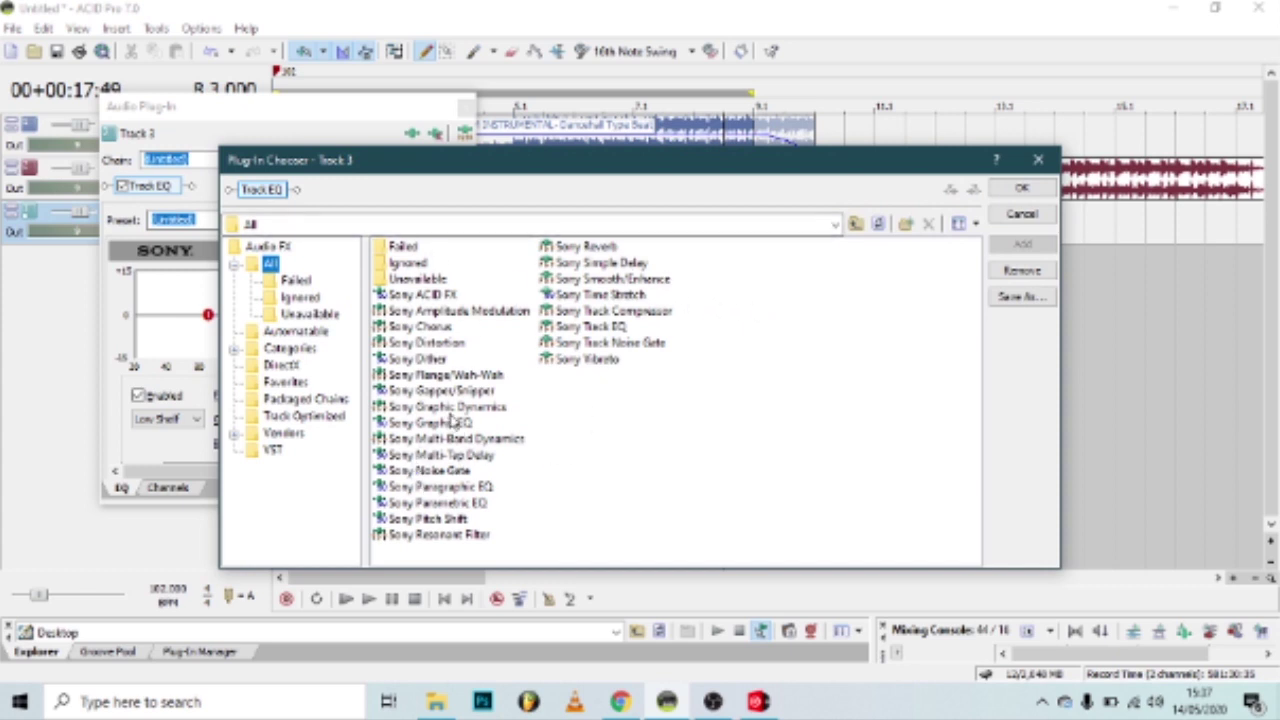
left_click_drag(390, 379, 500, 385)
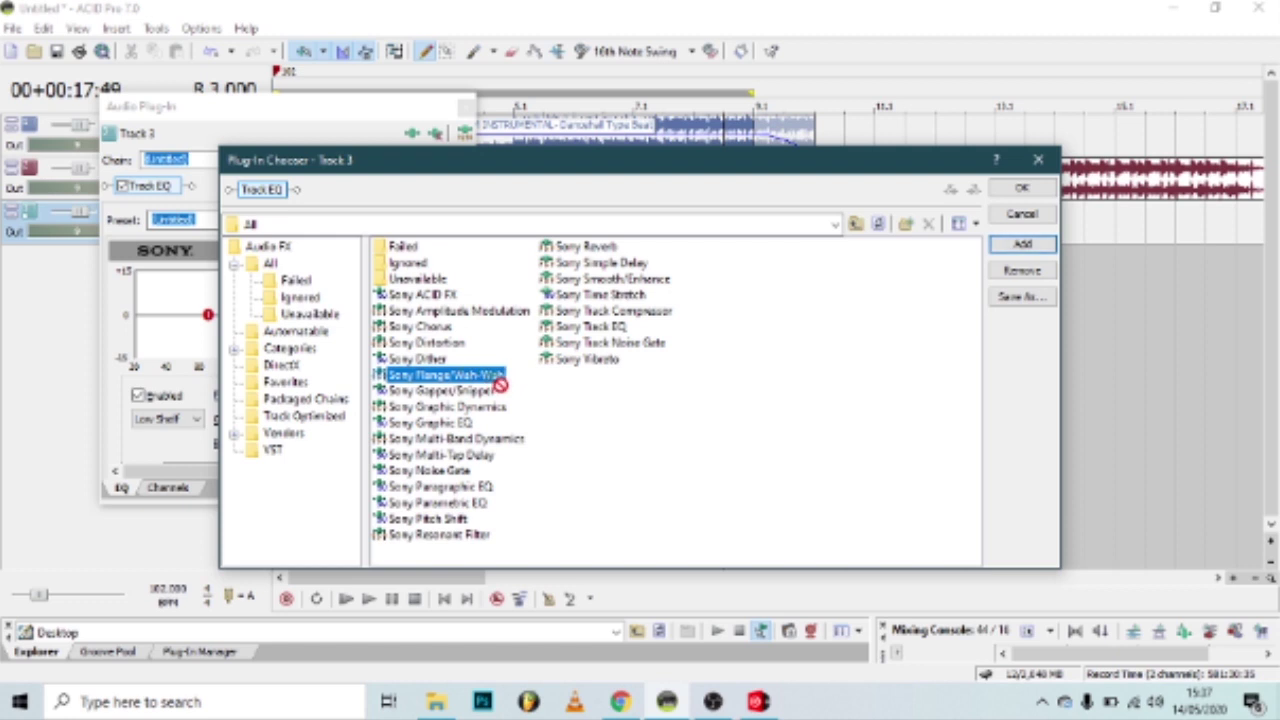
left_click(564, 250)
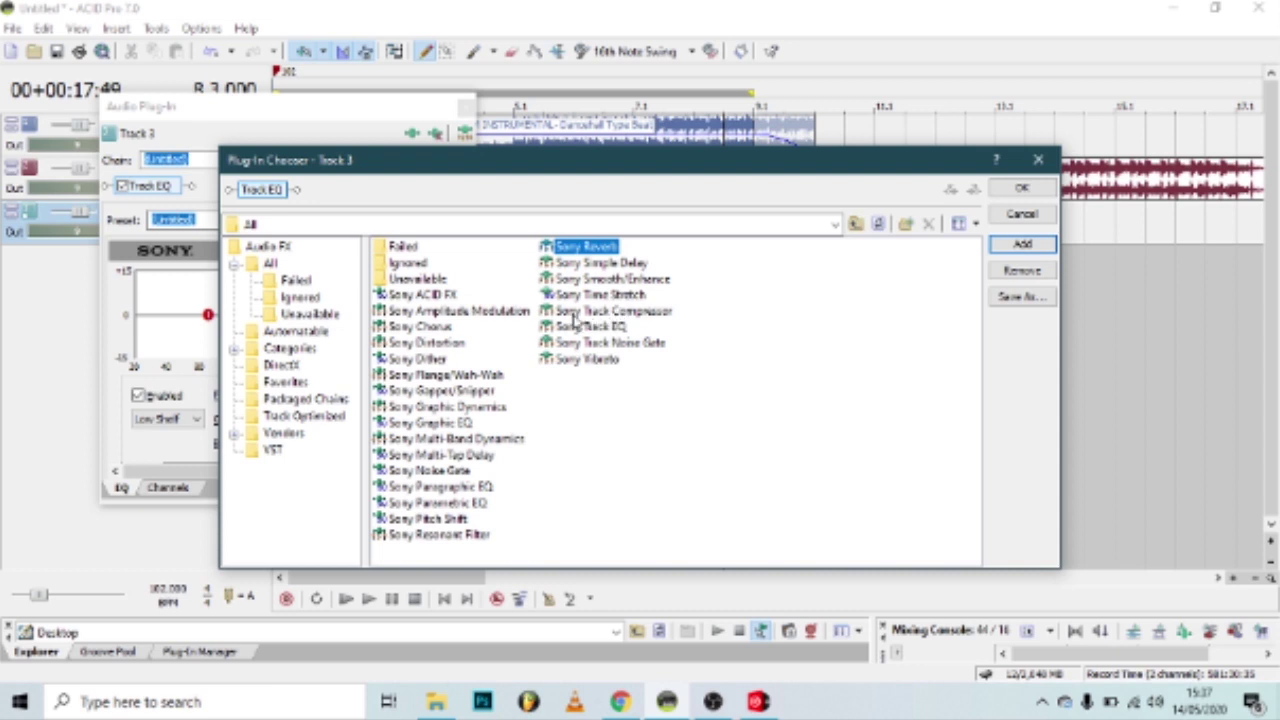
left_click_drag(575, 318, 628, 313)
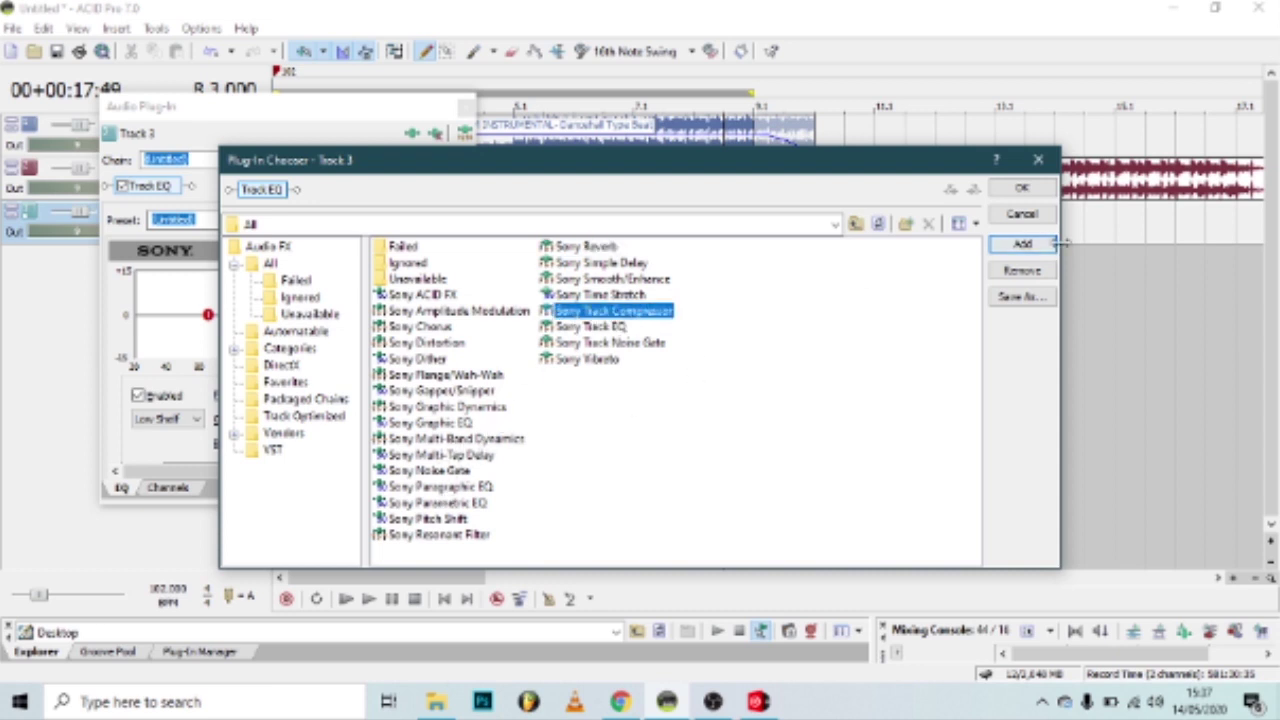
left_click(1040, 162)
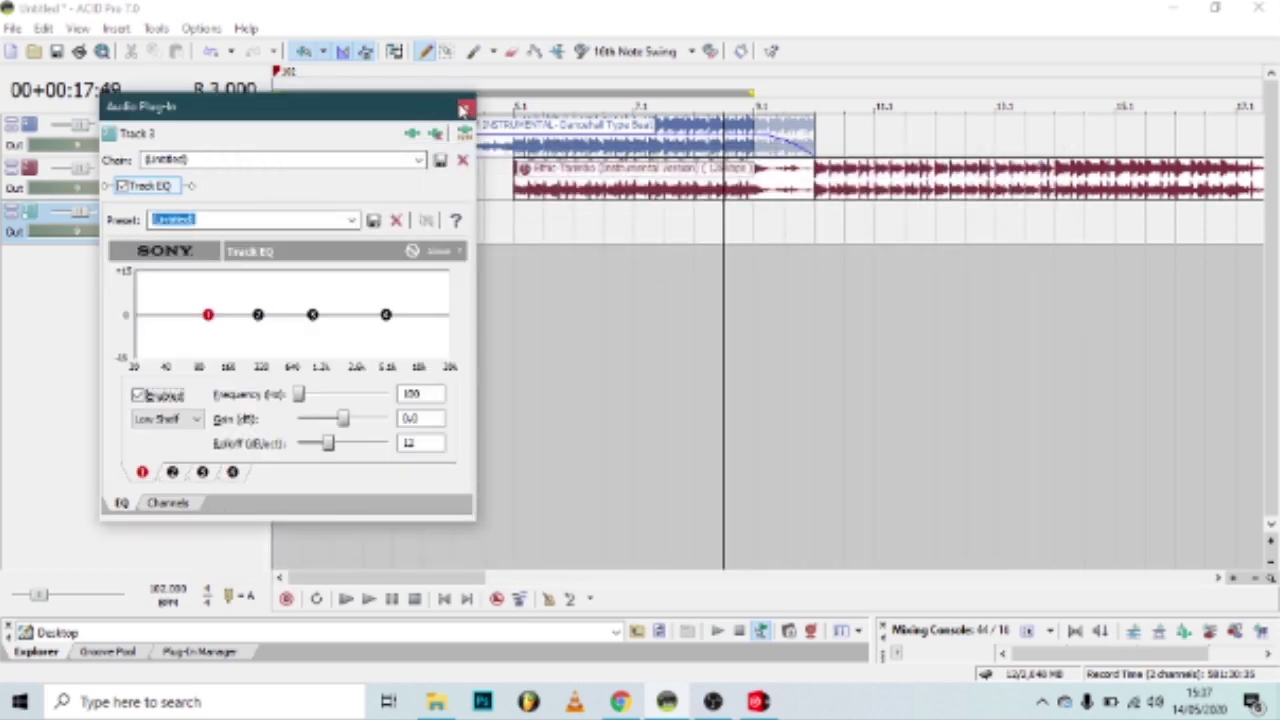
left_click_drag(208, 318, 237, 316)
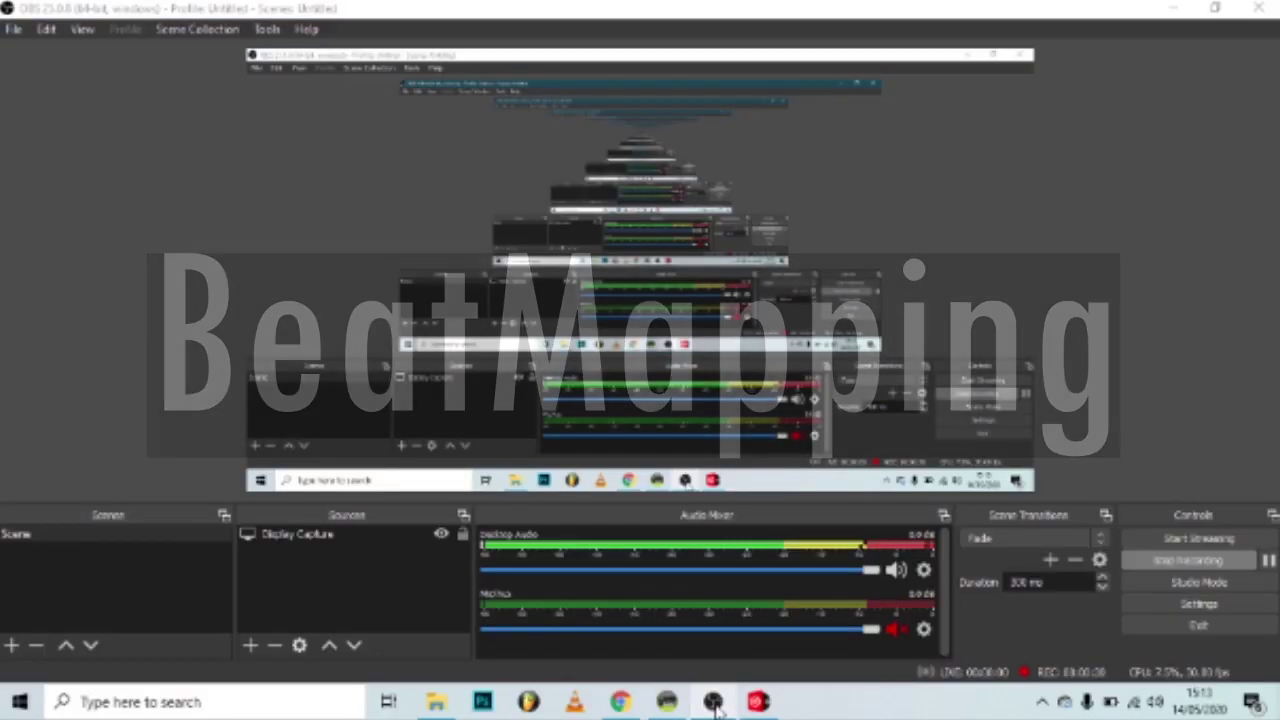
Step: Stop playback and launch the Beatmapper Wizard from the instrumental clip's Stretch properties
left_click(713, 702)
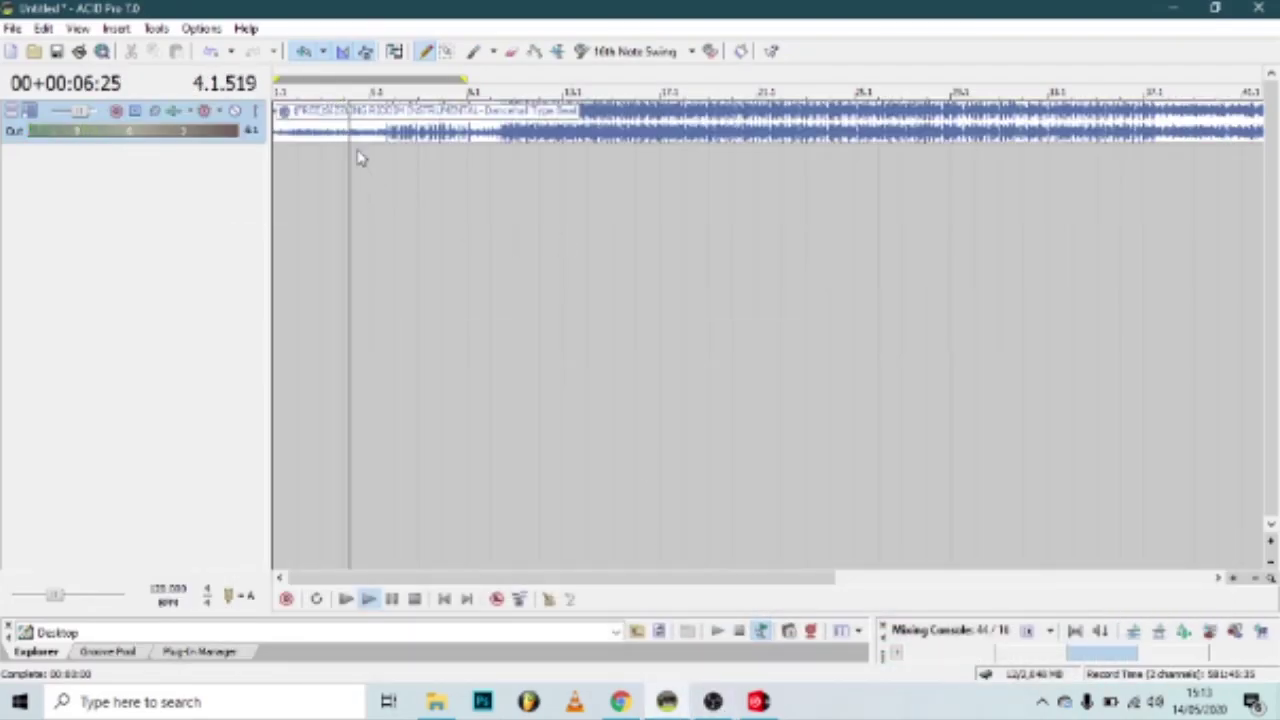
key("space")
right_click(403, 140)
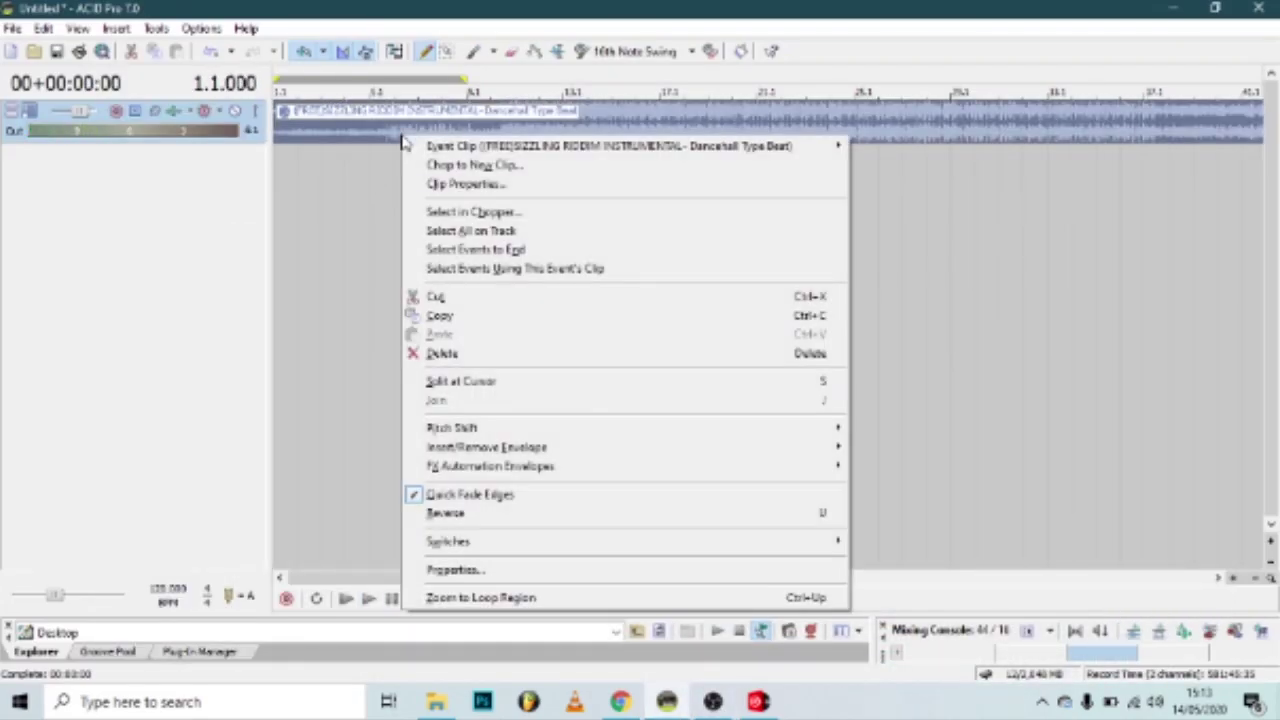
mouse_move(503, 147)
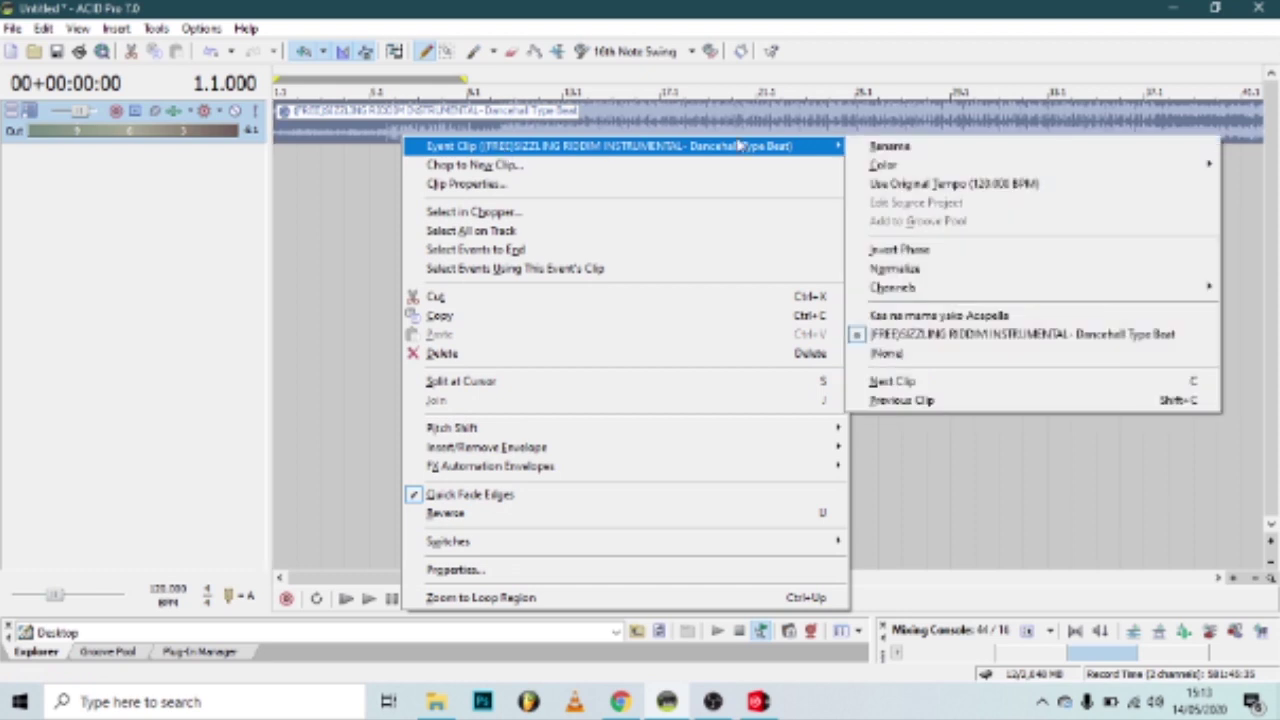
left_click(699, 189)
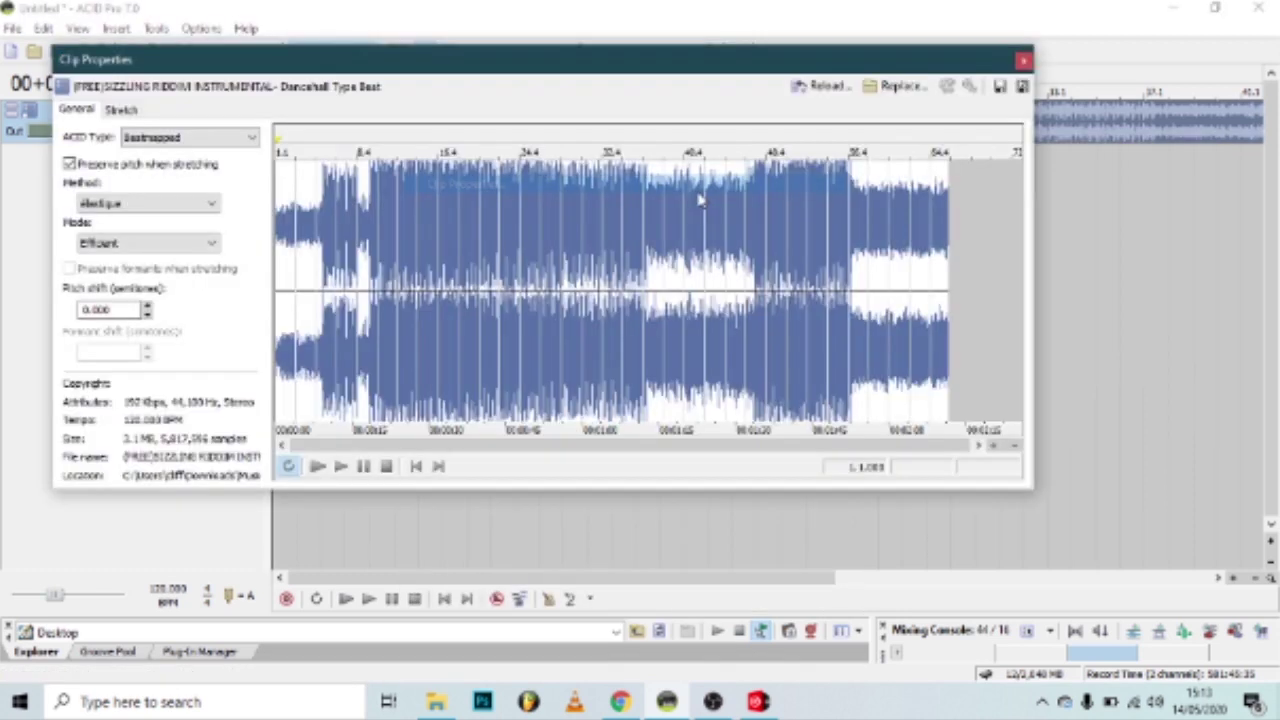
left_click(121, 109)
left_click(233, 467)
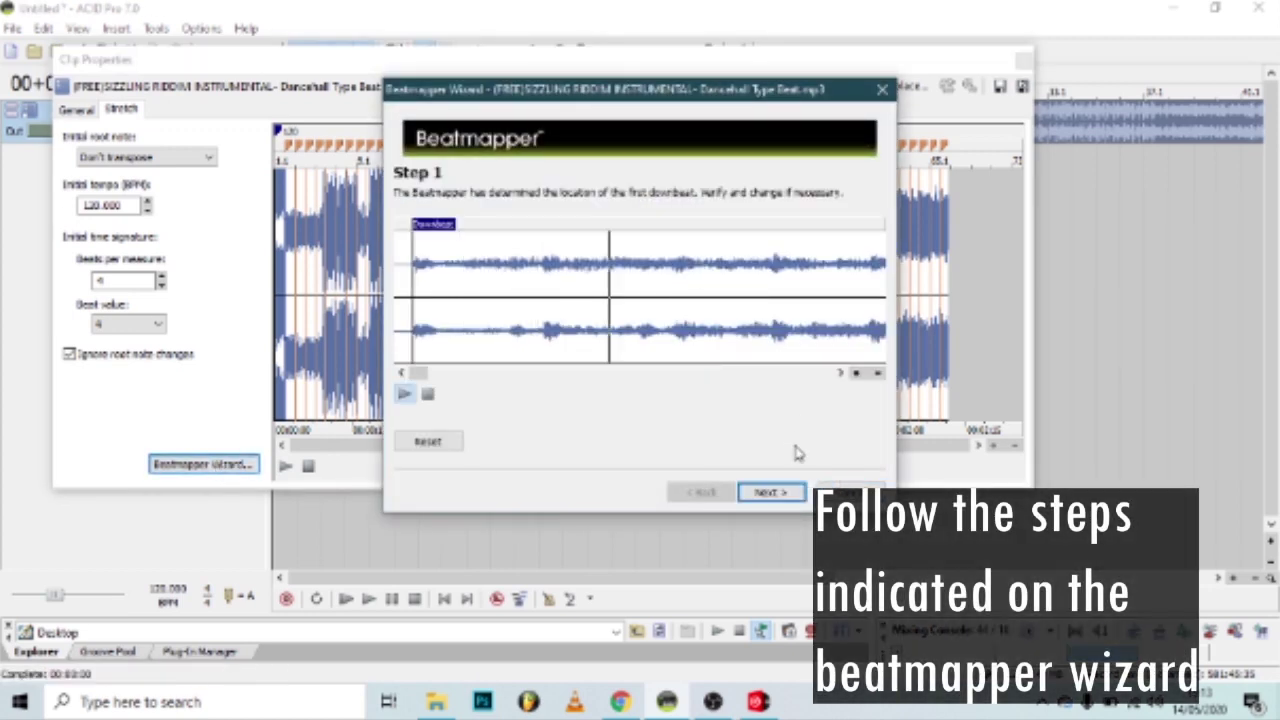
Step: Accept the detected downbeat and measure length, then step through measures checking beat alignment
left_click(764, 492)
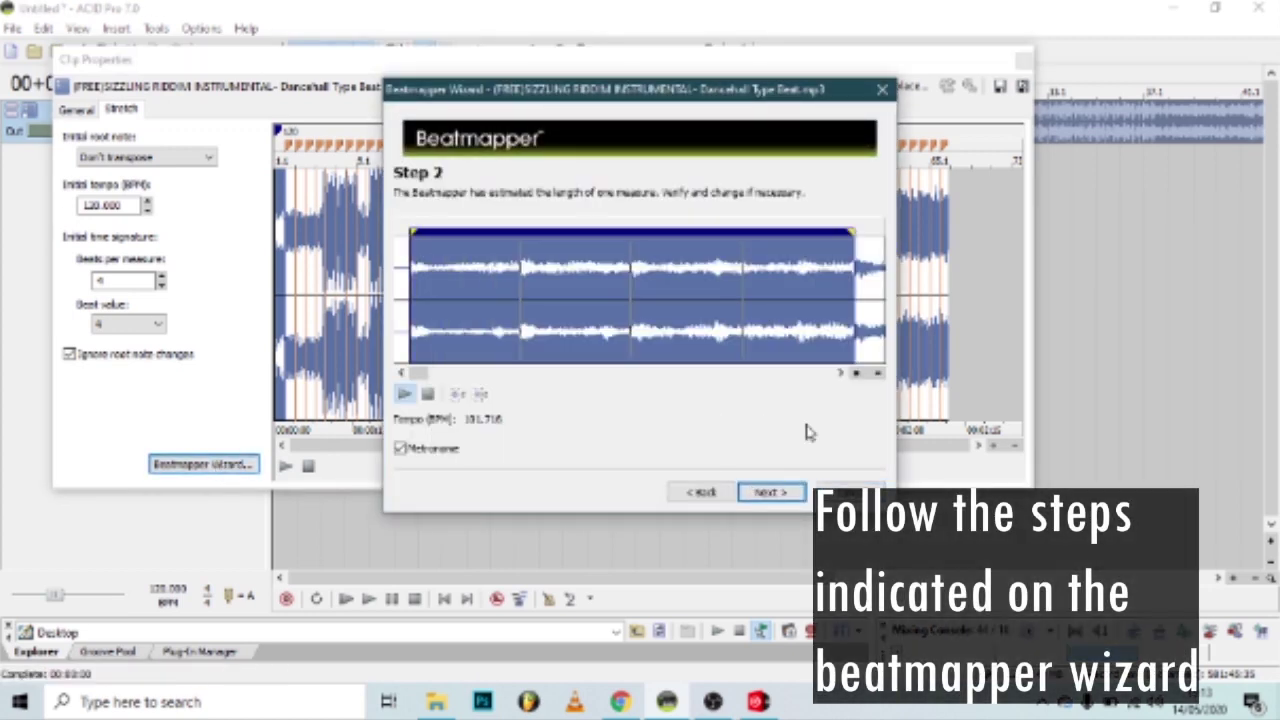
left_click(779, 499)
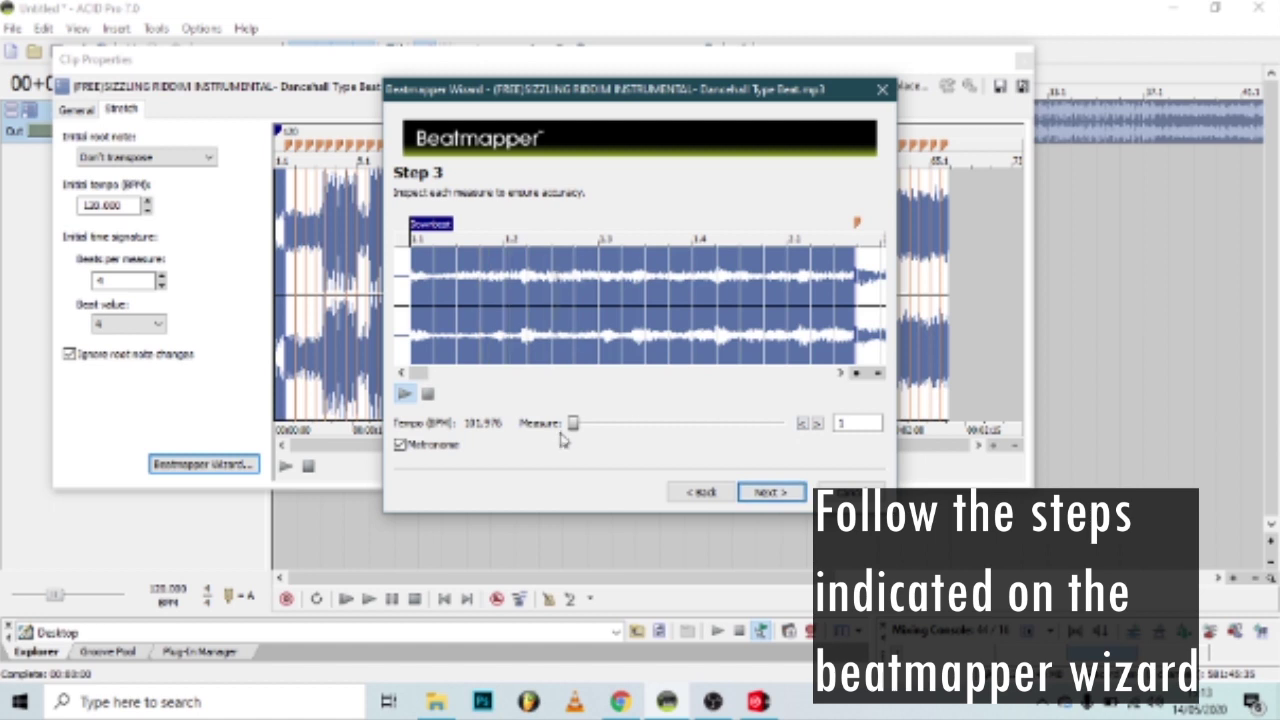
left_click_drag(575, 427, 596, 430)
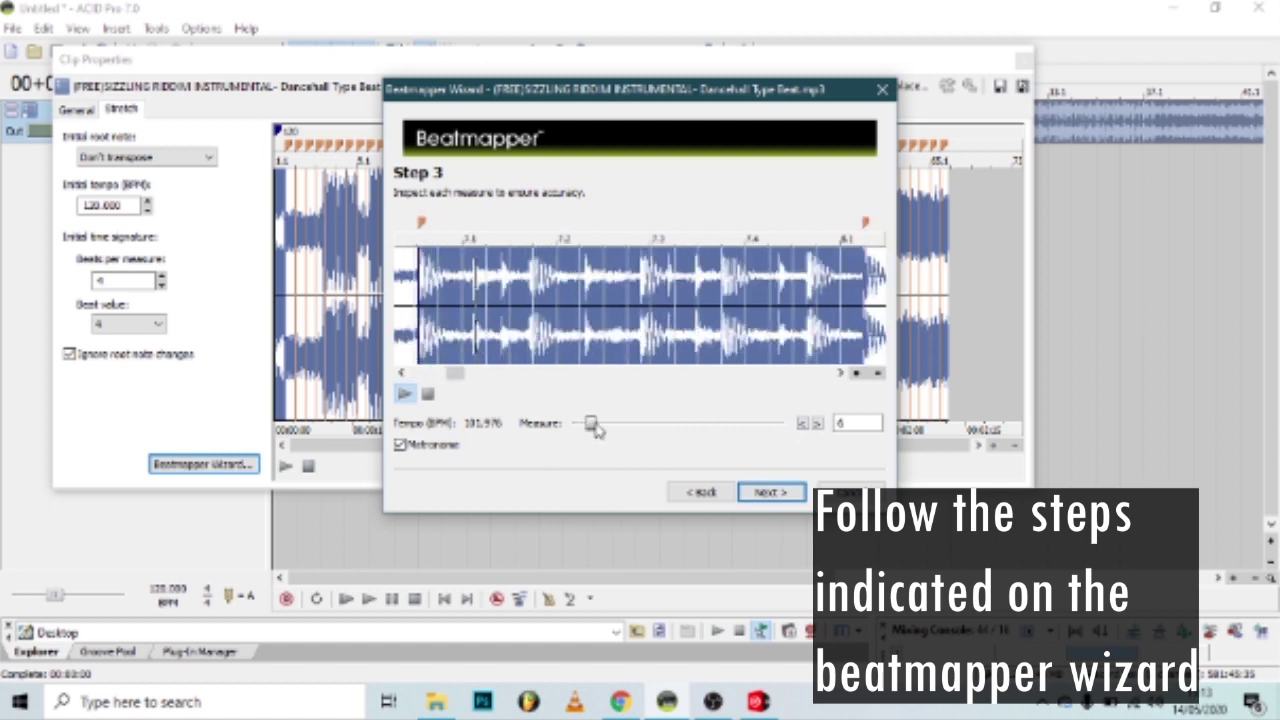
left_click(817, 424)
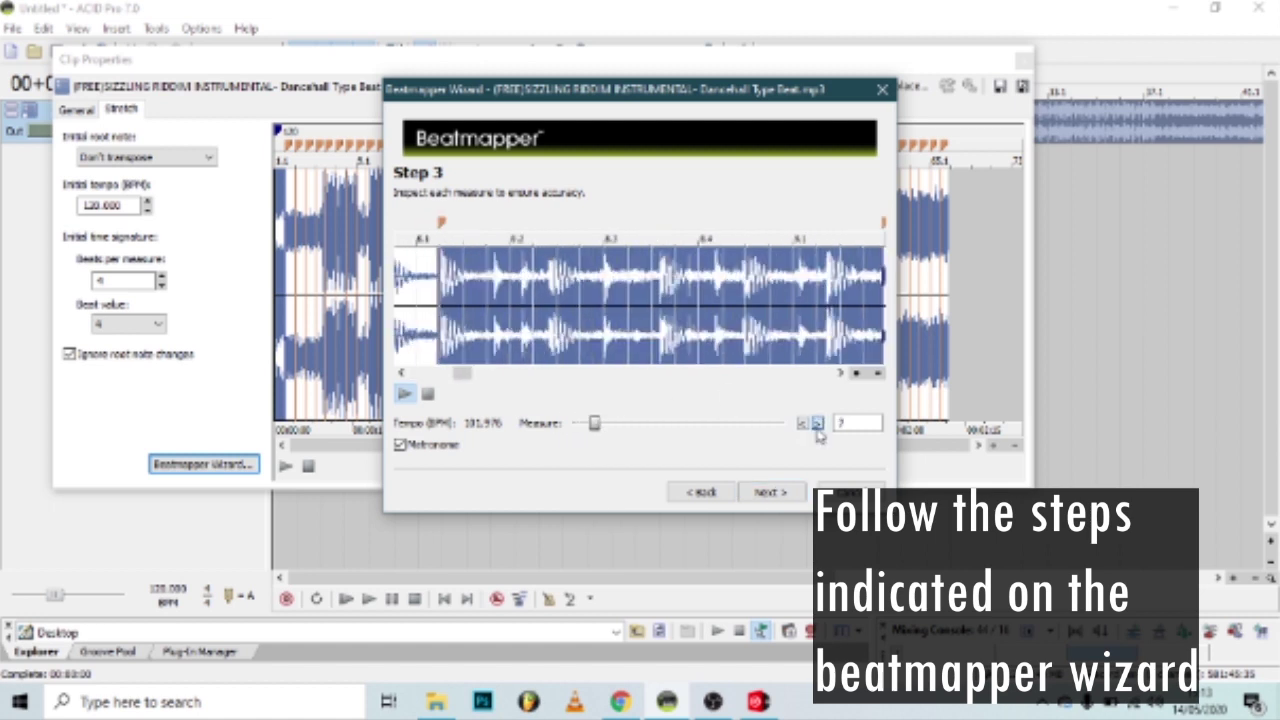
left_click(817, 424)
left_click(817, 424)
left_click(817, 424)
left_click(817, 424)
left_click(817, 424)
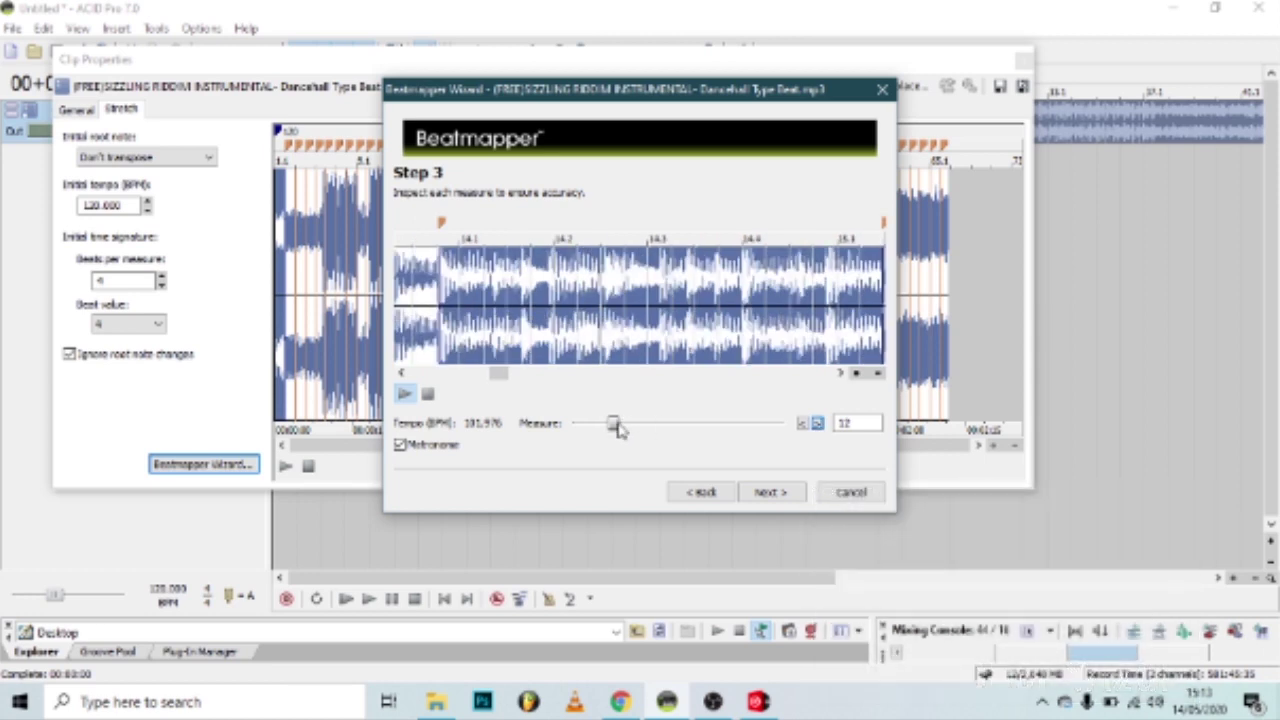
Step: Check measures 14 and 39, align the measure marker with the beat, and finish at 102.000 BPM
left_click(616, 428)
left_click_drag(620, 428, 677, 428)
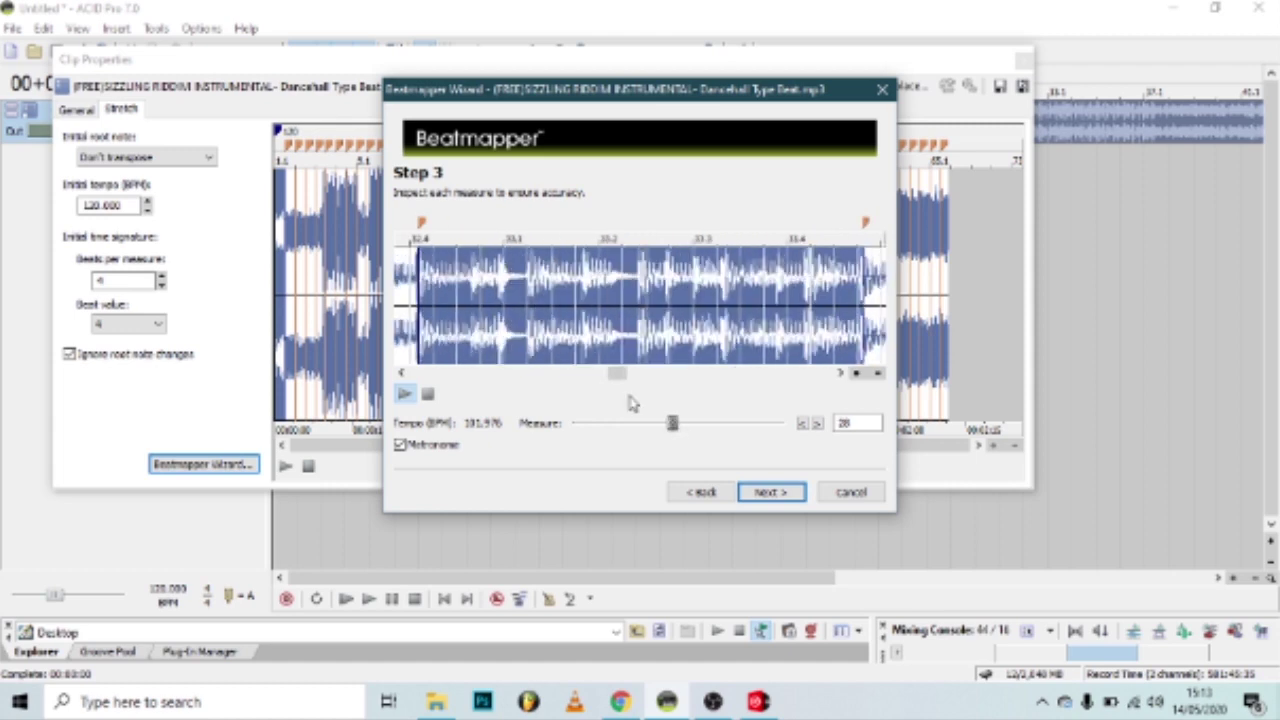
left_click(866, 373)
left_click(856, 376)
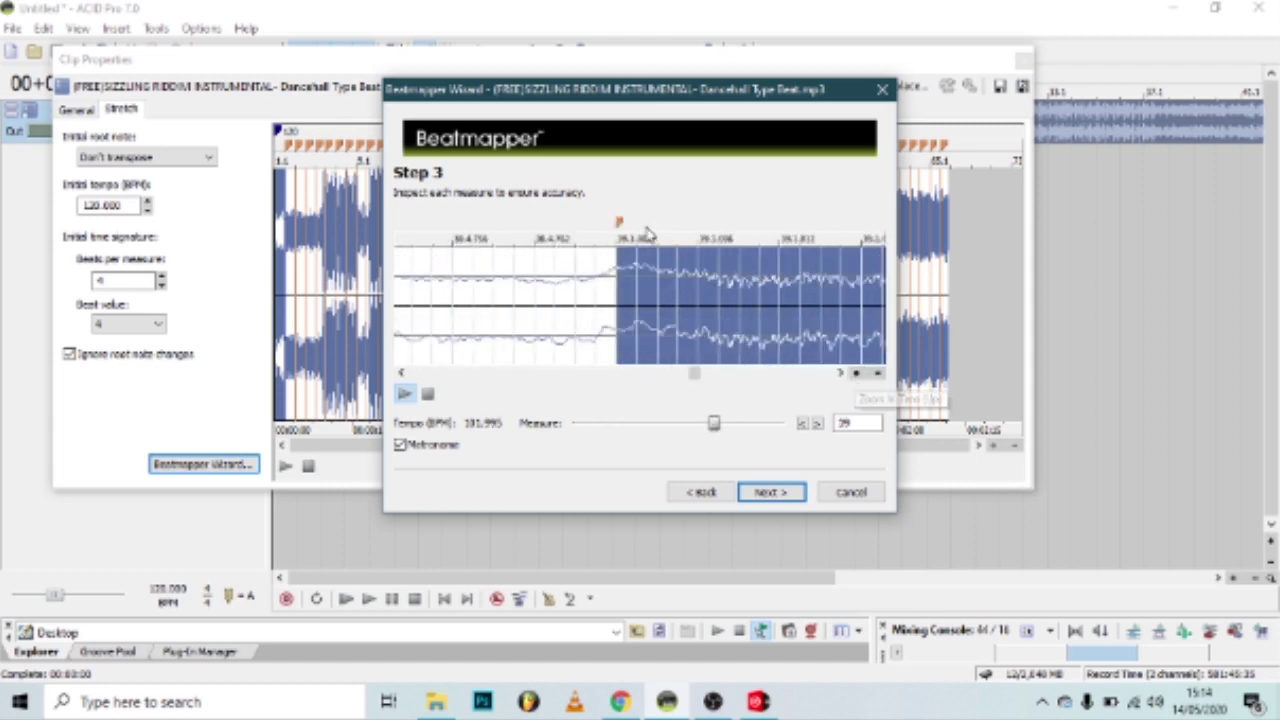
mouse_move(619, 232)
left_mouse_down()
mouse_move(571, 223)
mouse_move(509, 240)
mouse_move(540, 232)
left_mouse_up()
left_click(768, 494)
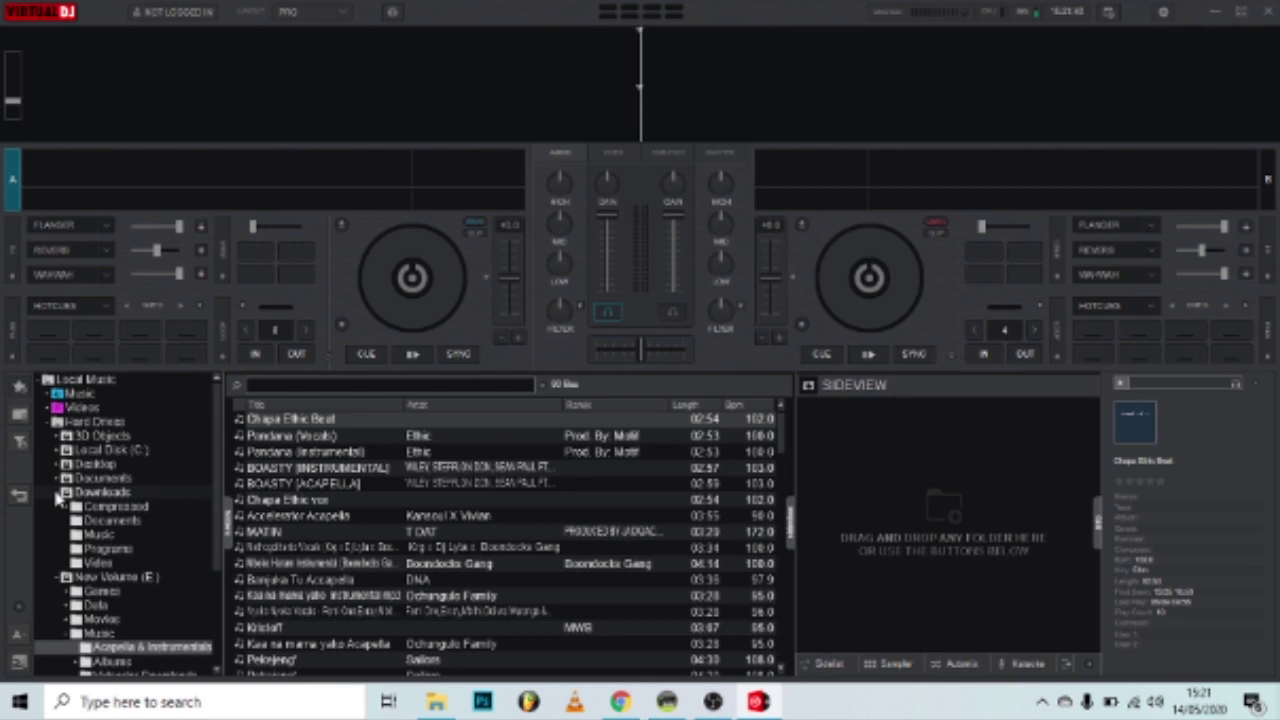
Step: Load Dancehall Type Beat from Downloads > Music onto deck A, play it, and bring it into ACID Pro
left_click(98, 534)
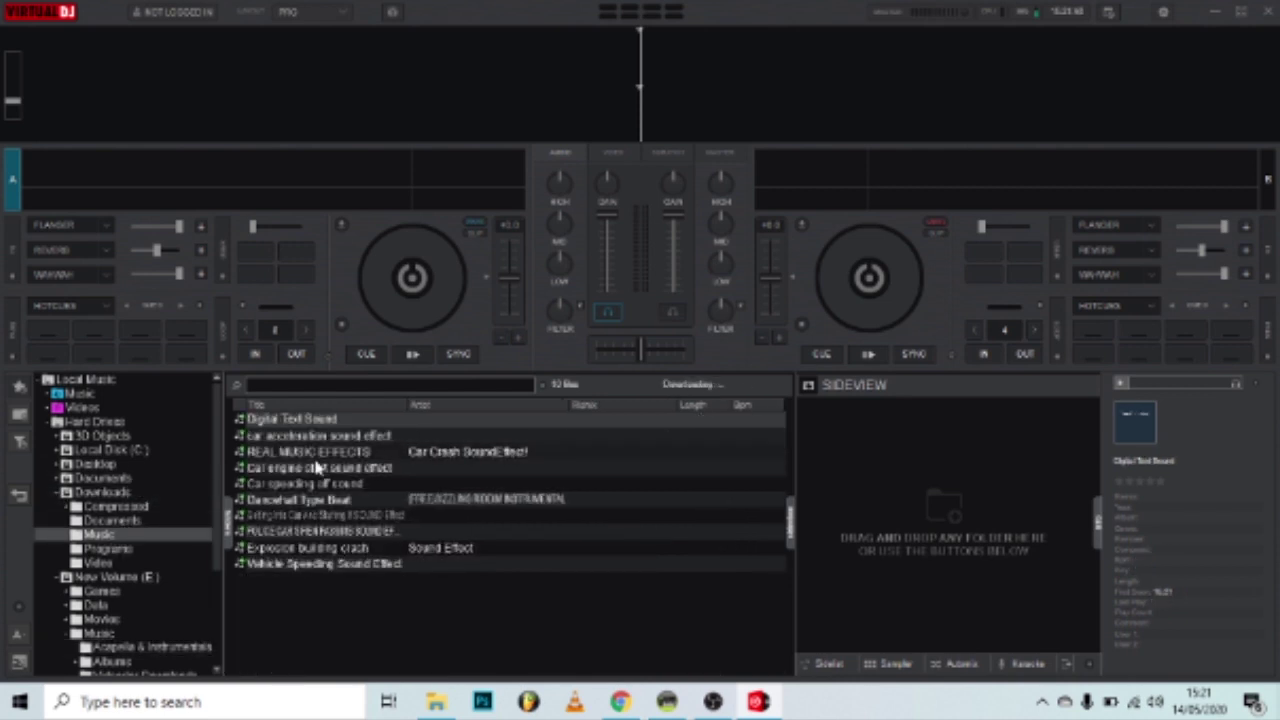
left_click_drag(308, 503, 371, 249)
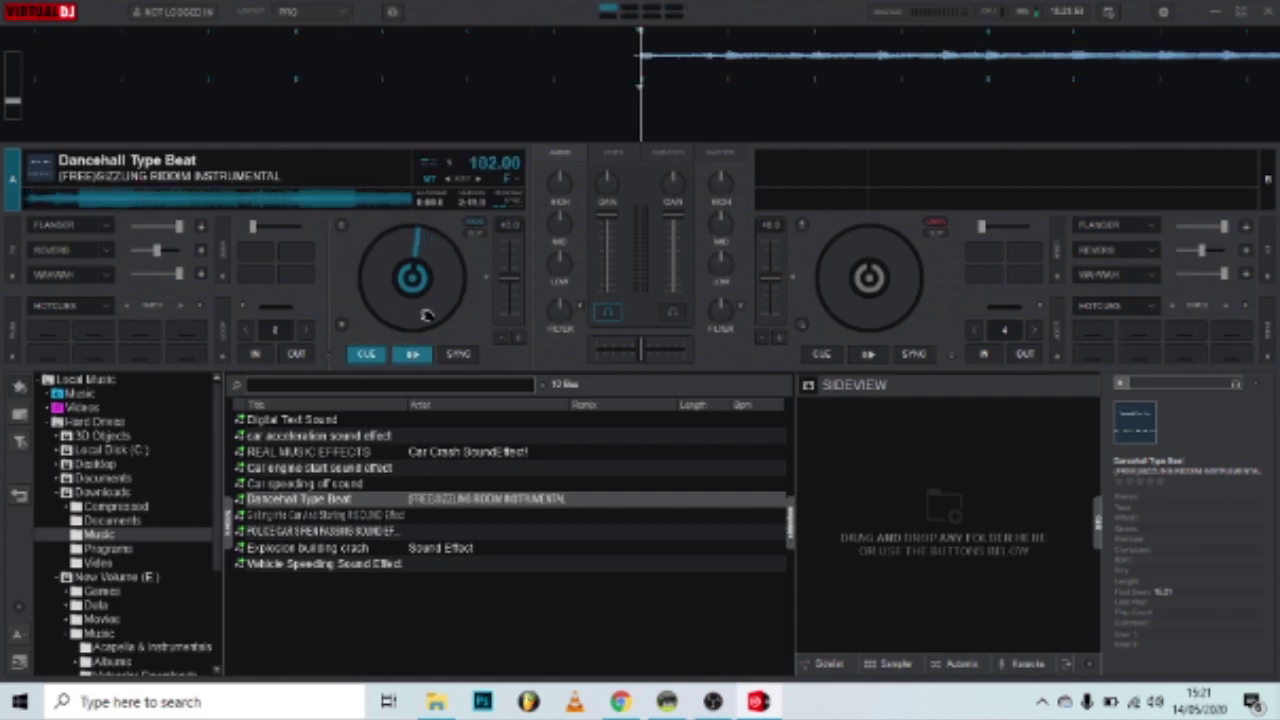
left_click(412, 354)
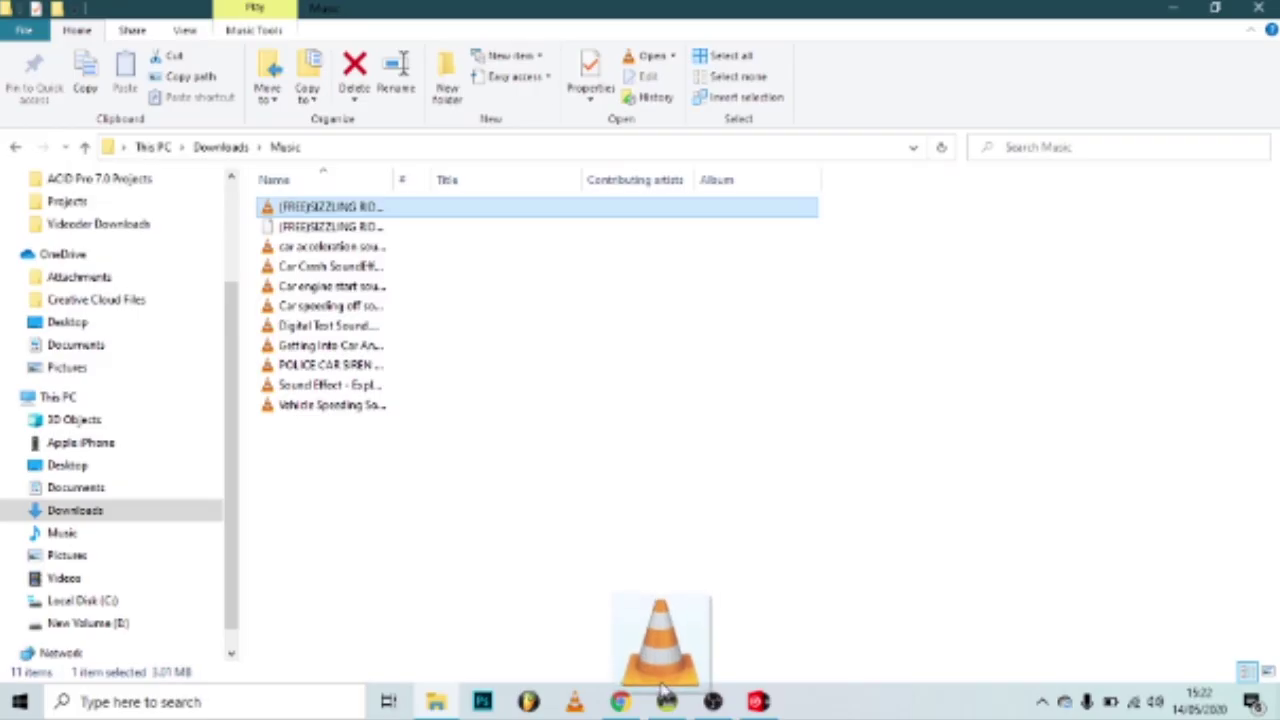
left_click_drag(663, 690, 280, 125)
Step: Review the instrumental clip's tempo and stretch settings in Clip Properties
right_click(345, 129)
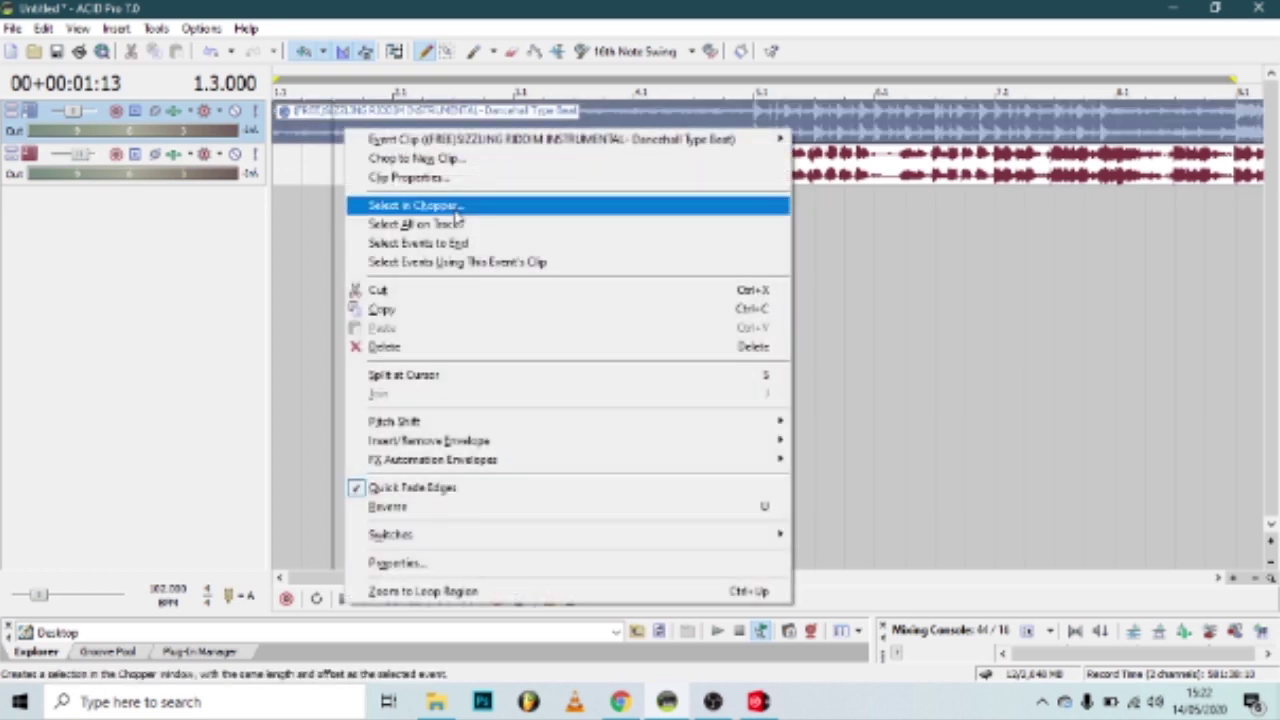
left_click(445, 179)
left_click(126, 112)
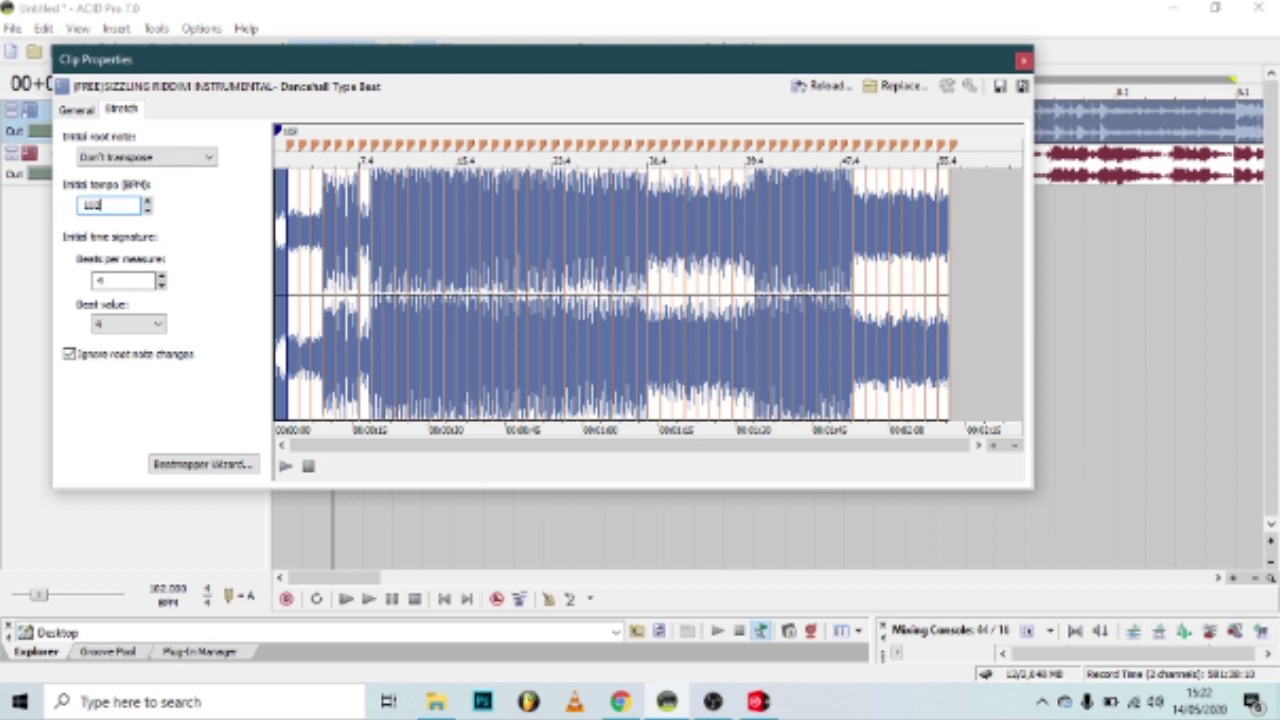
left_click(1022, 60)
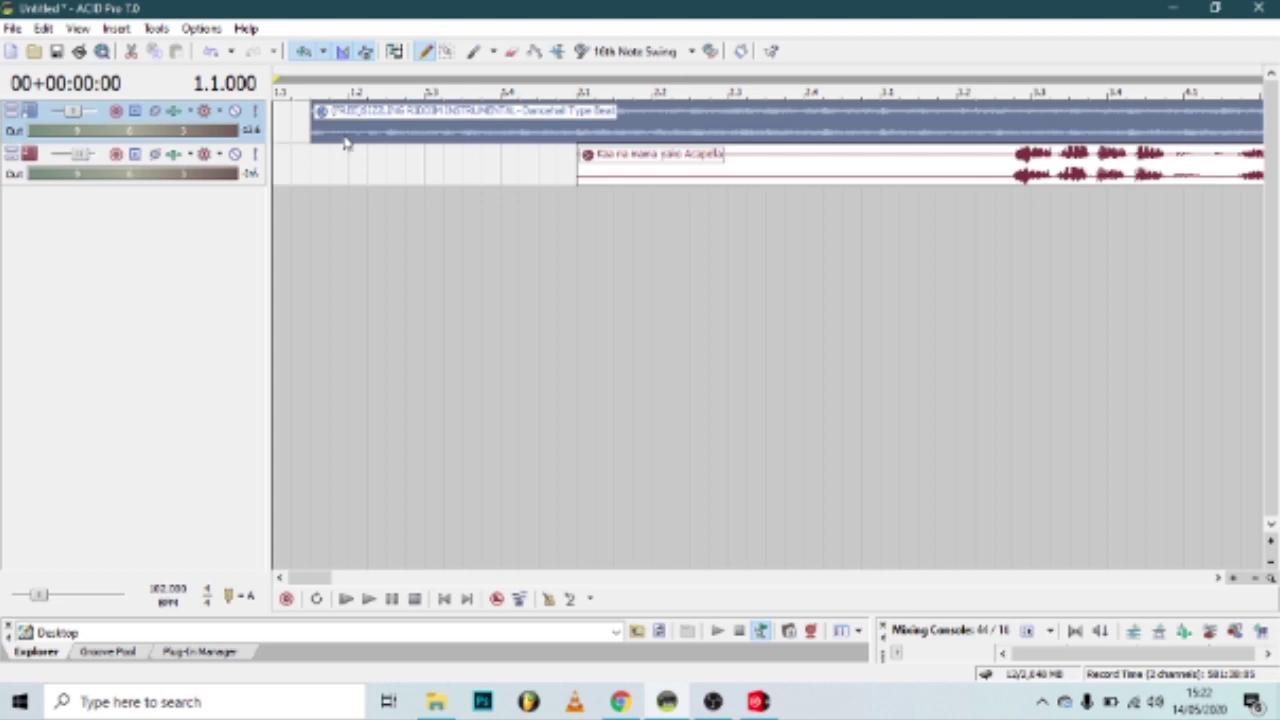
Step: Move the Acapella clip to start between bars 4 and 5, and check the instrumental on deck A
key("space")
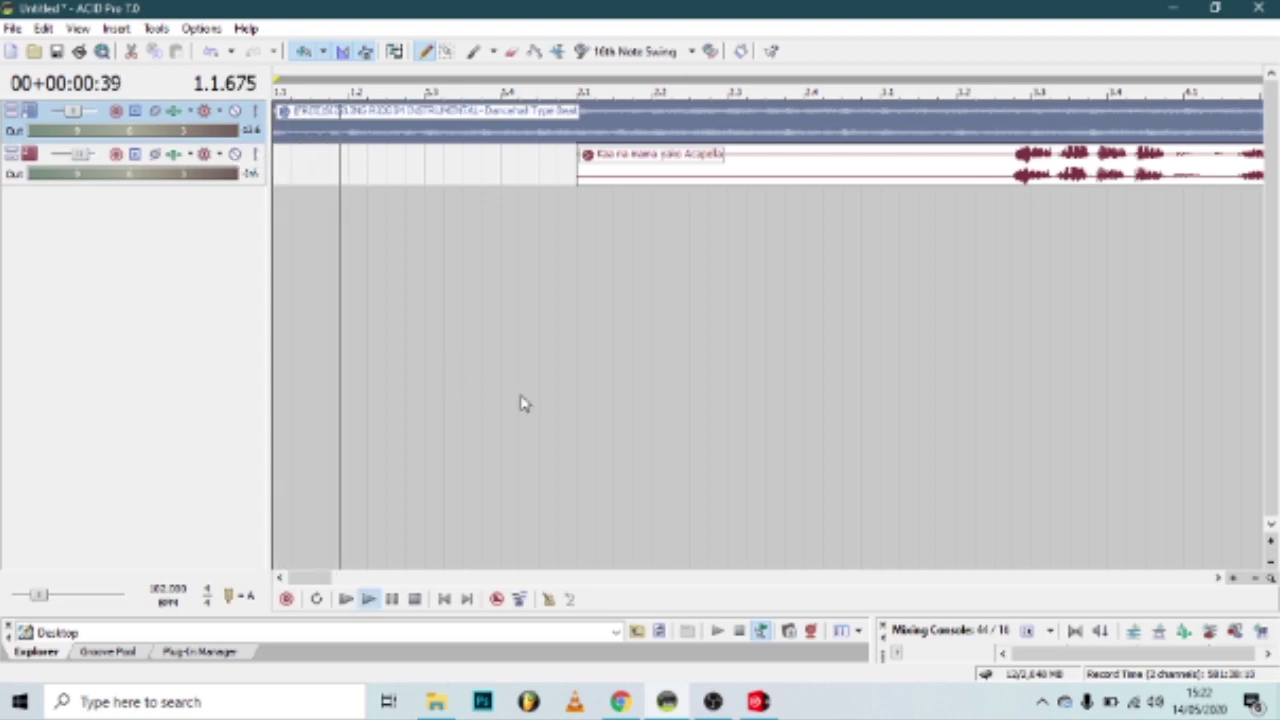
left_click_drag(336, 576, 410, 574)
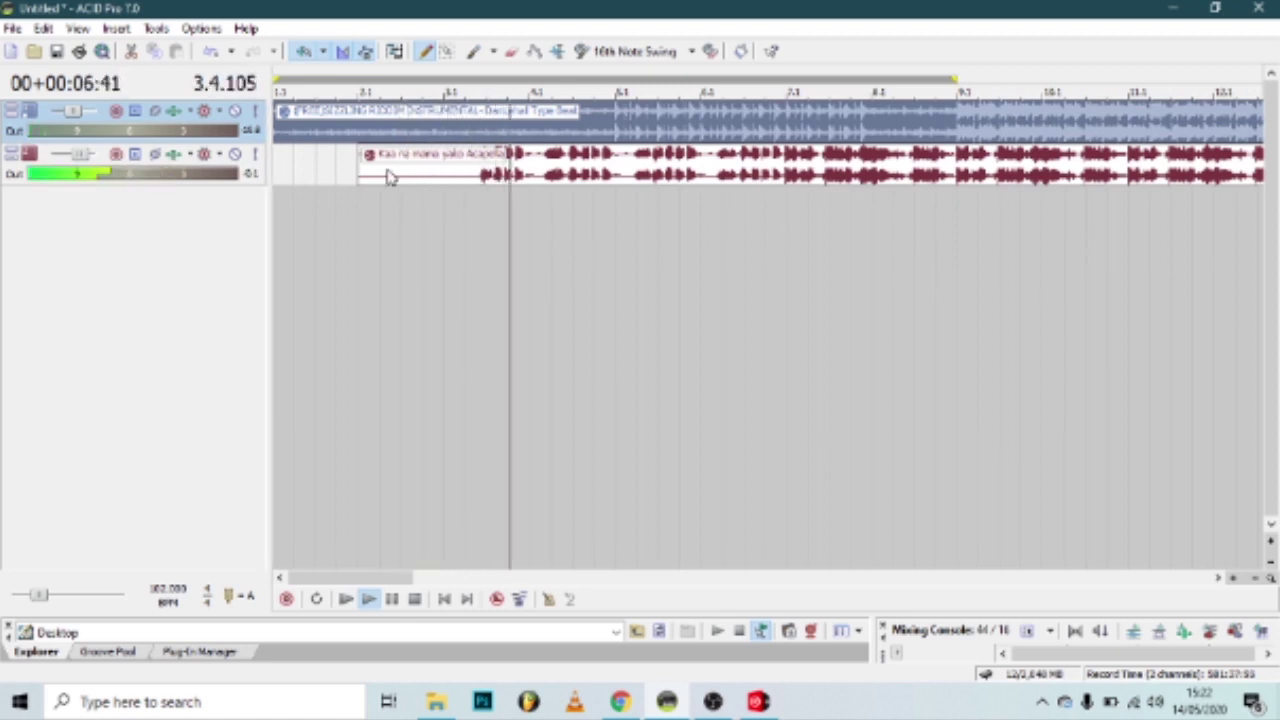
left_click_drag(360, 170, 551, 170)
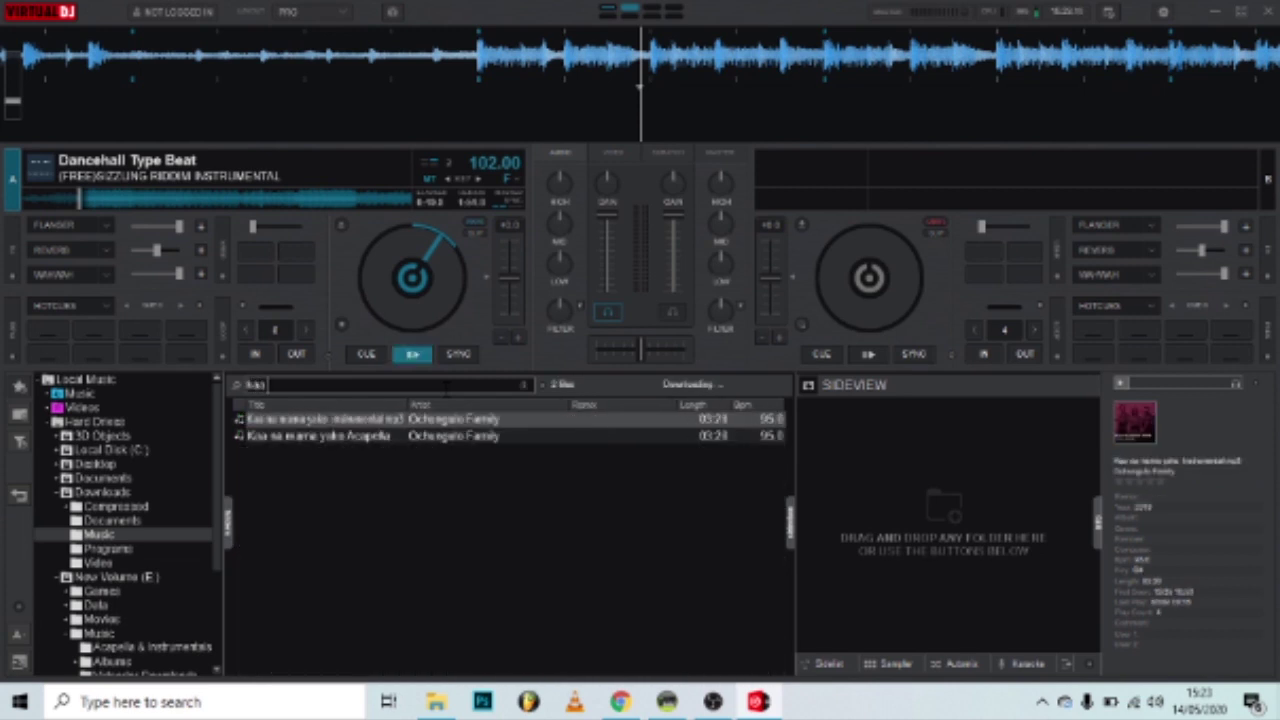
type("na")
left_click_drag(418, 424, 339, 172)
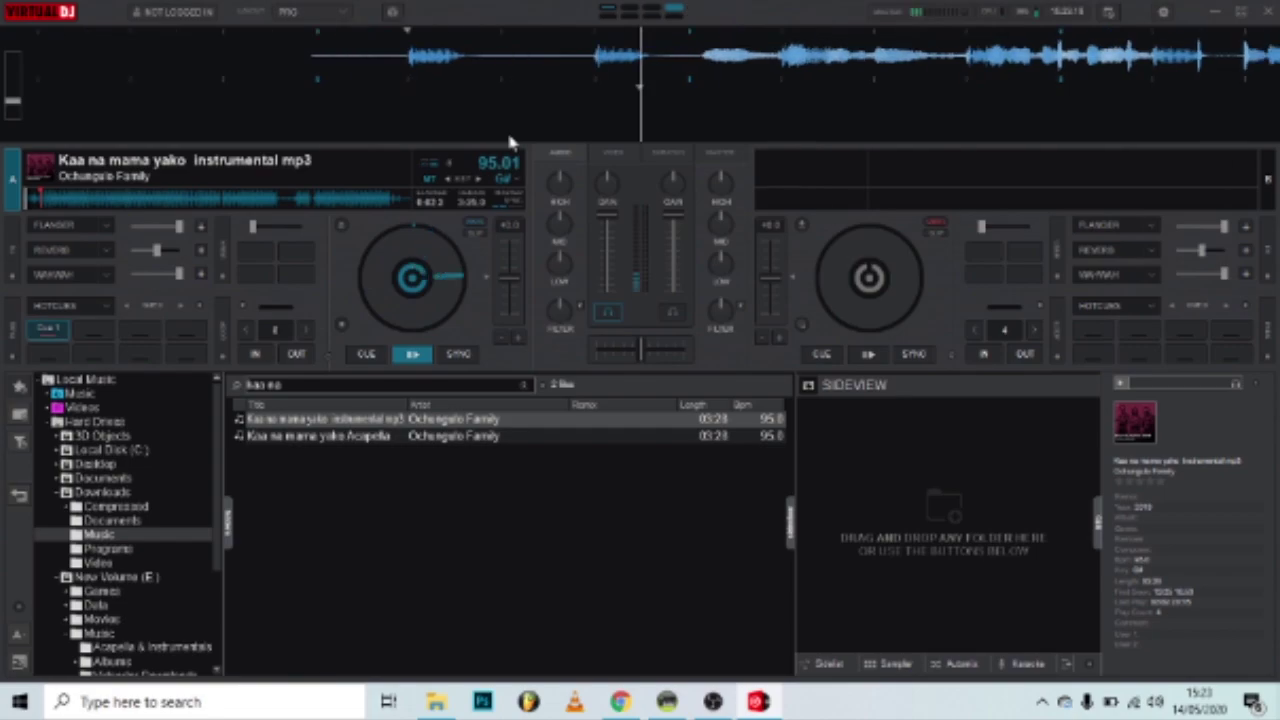
key("space")
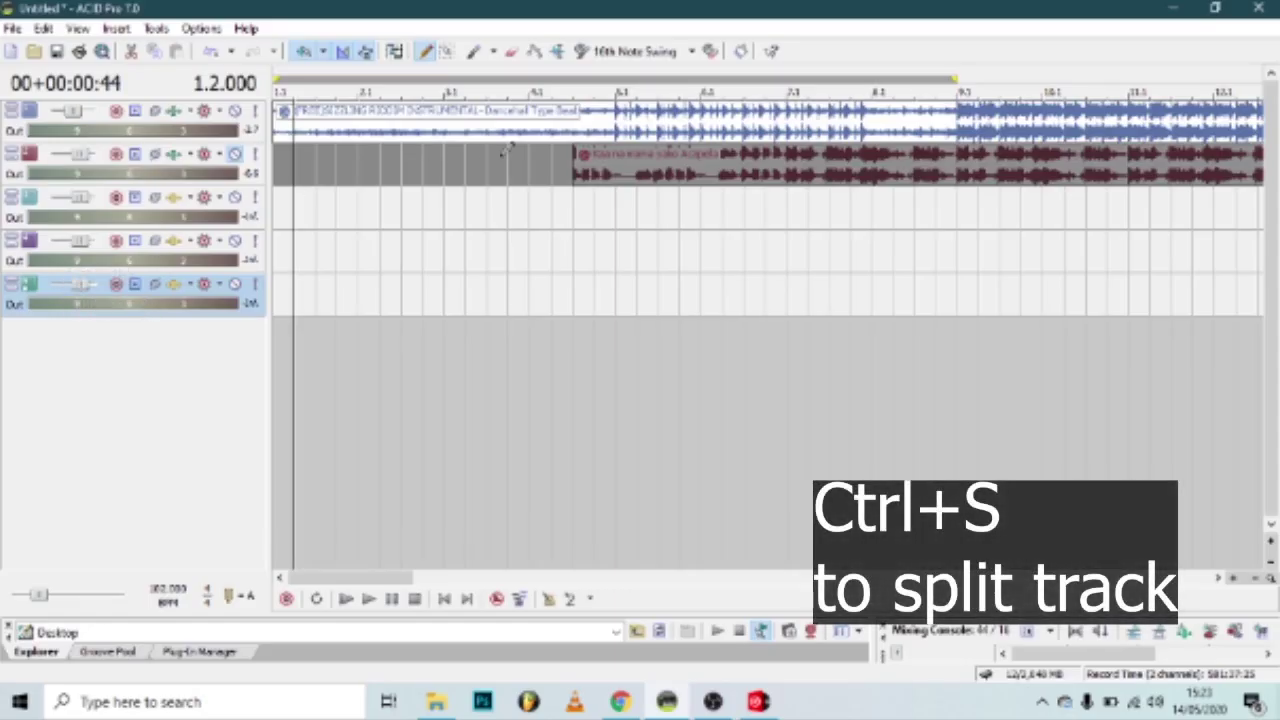
Step: Split the instrumental event at bar 4.1 and play back the result
left_click(533, 133)
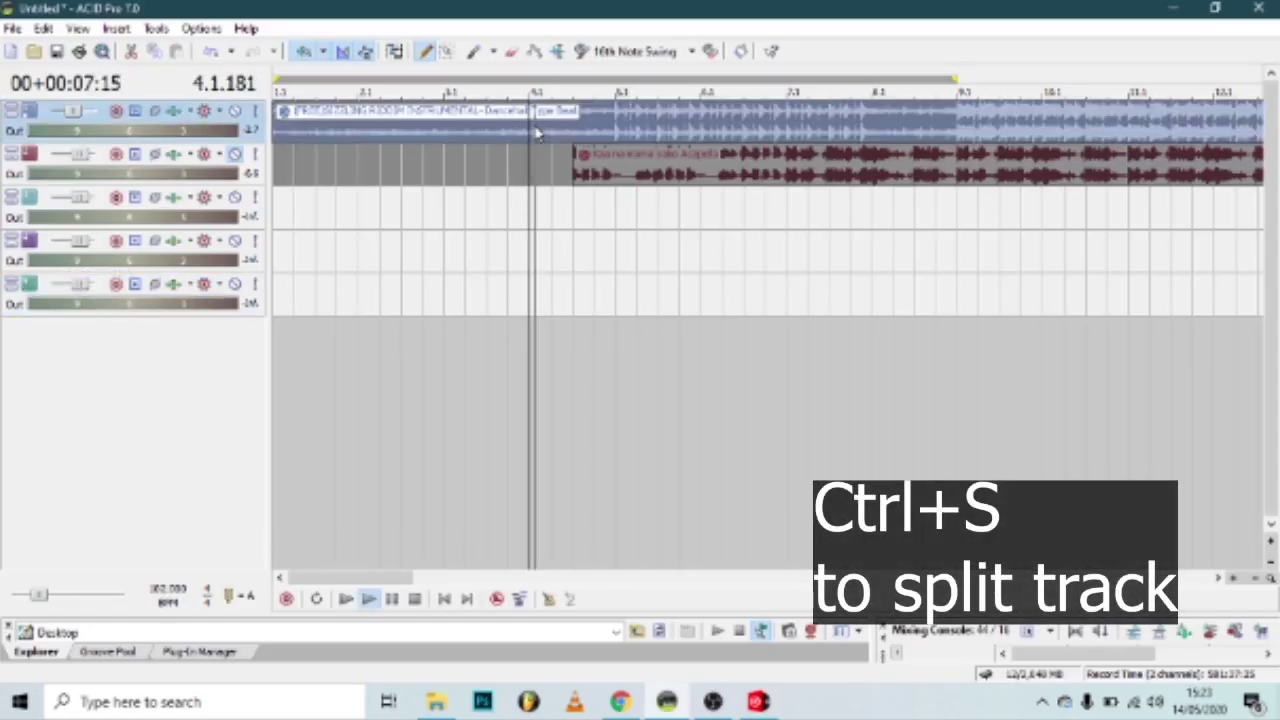
key("space")
key("s")
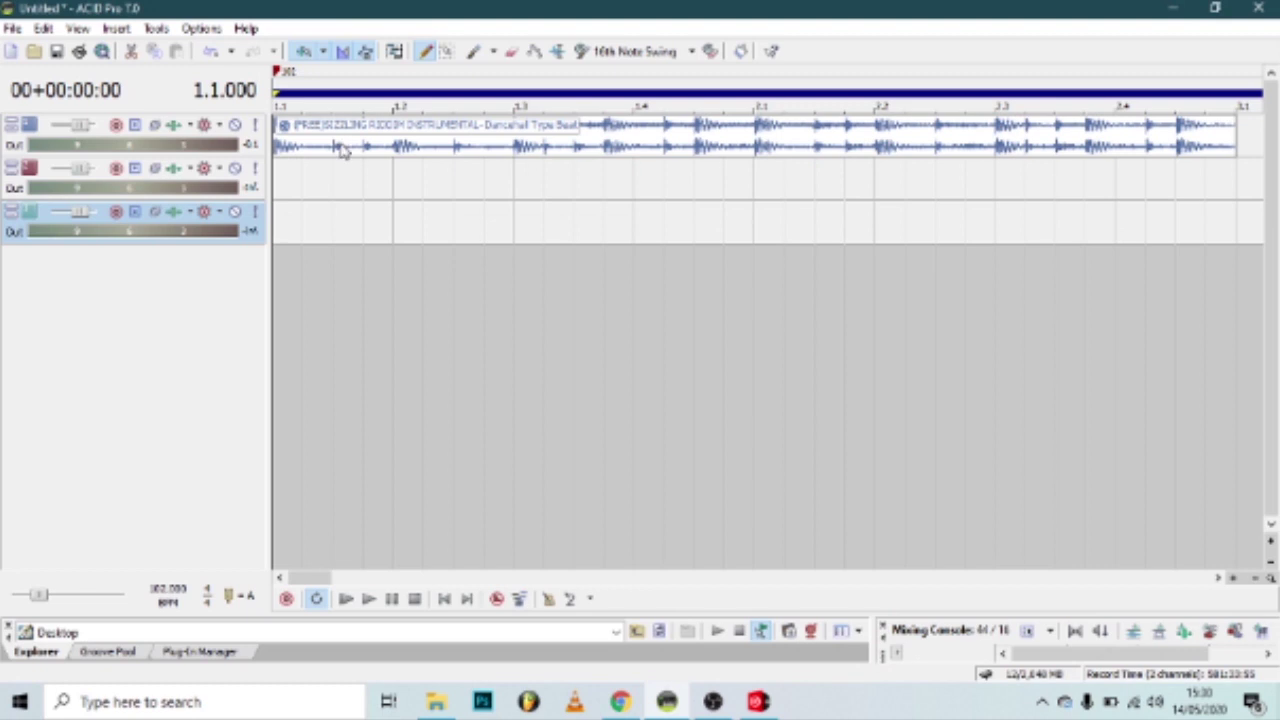
Step: Split the instrumental at 1.1.384 and move the remaining part to start at bar 1.2
left_click(338, 147)
key("s")
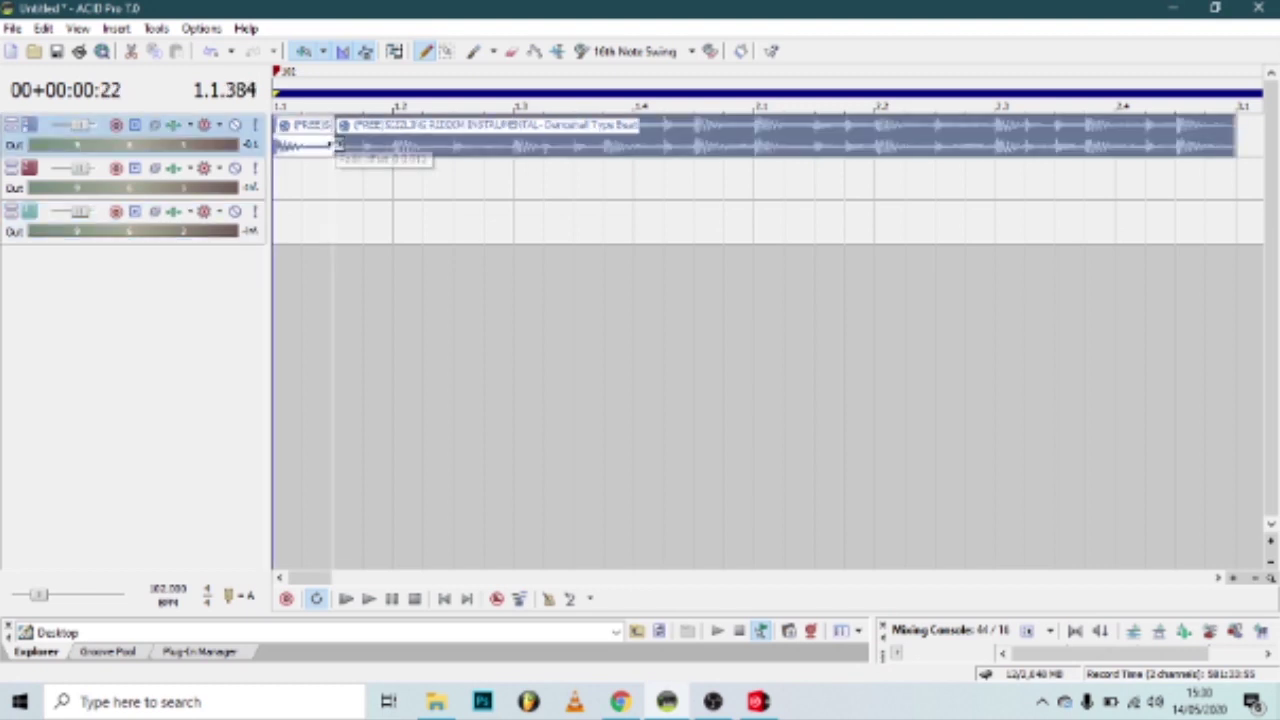
left_click_drag(336, 147, 383, 147)
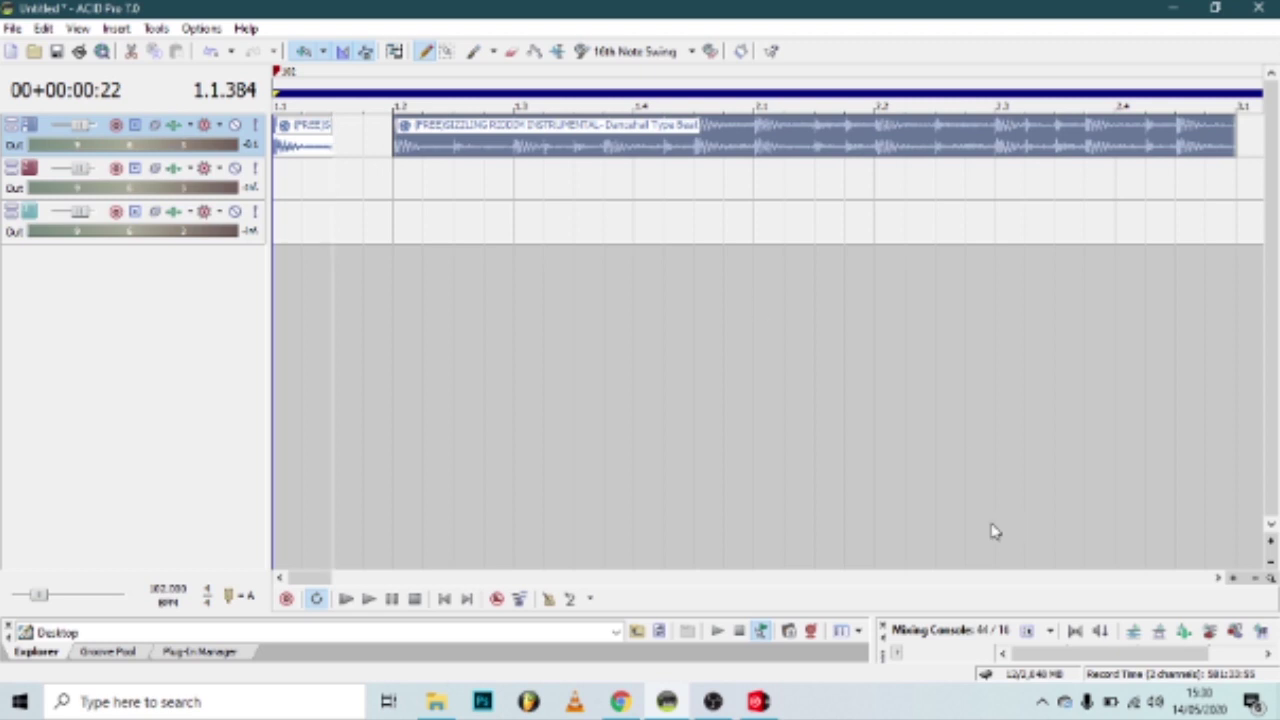
Step: Place a copy of the beat after the first piece, trim it to a short snippet, and copy it to about 1.1.576
left_click(1233, 579)
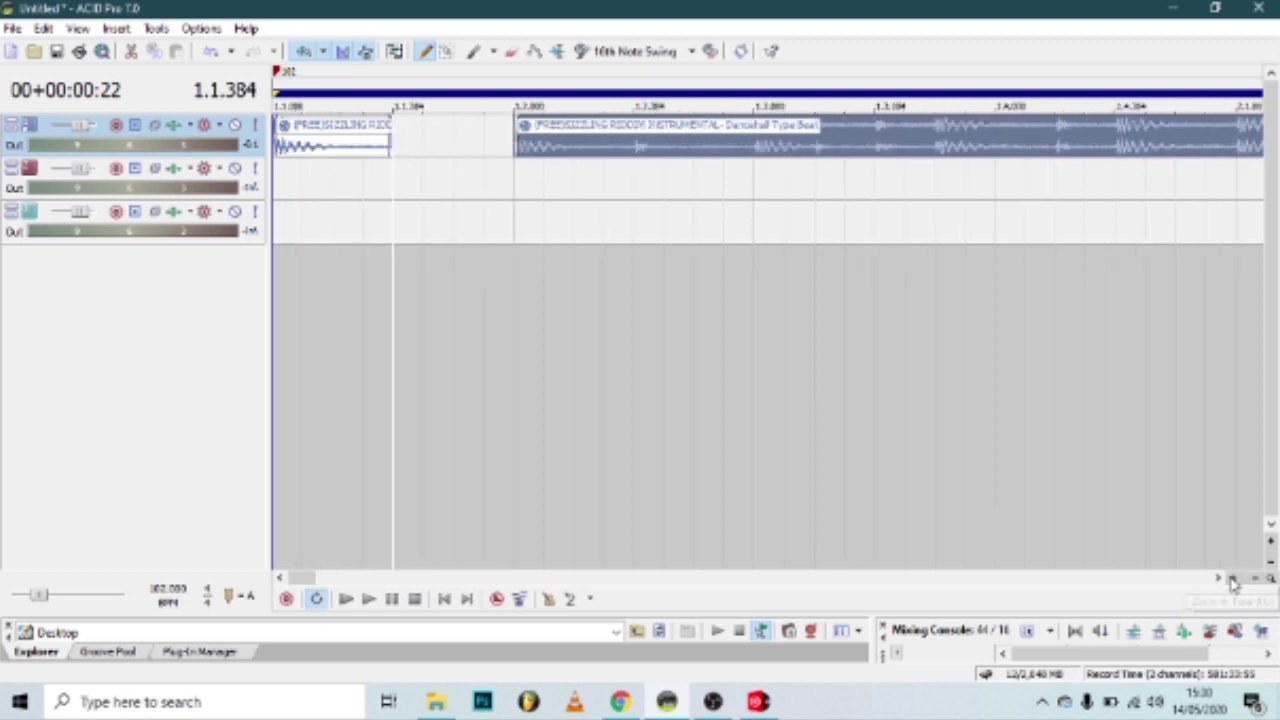
left_click(1233, 579)
left_click(1233, 581)
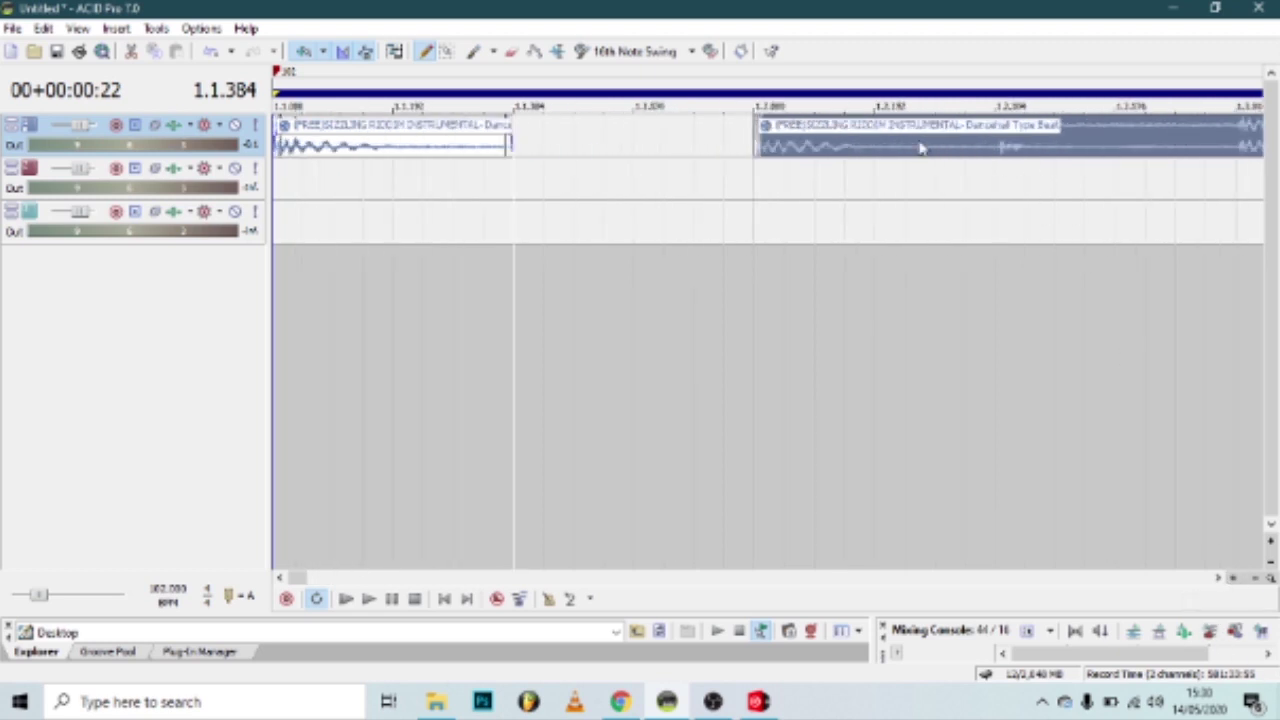
left_click_drag(920, 143, 672, 147)
left_click(575, 149)
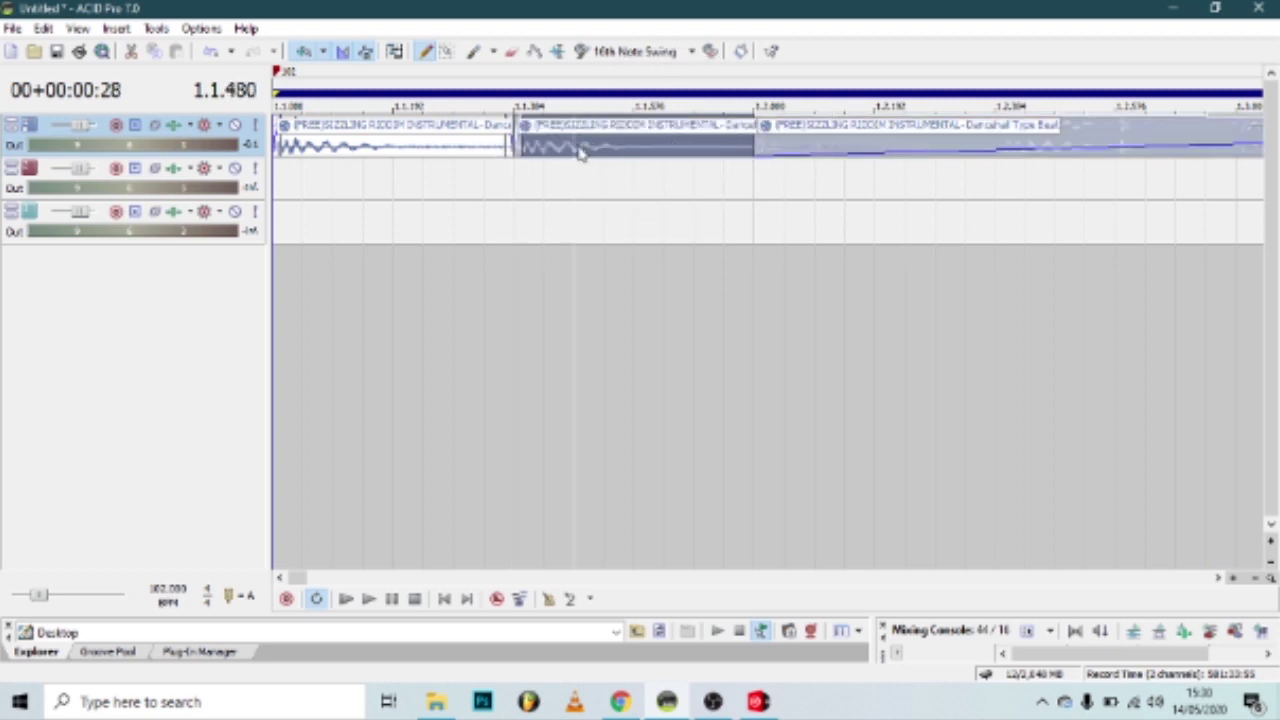
key("s")
key("Delete")
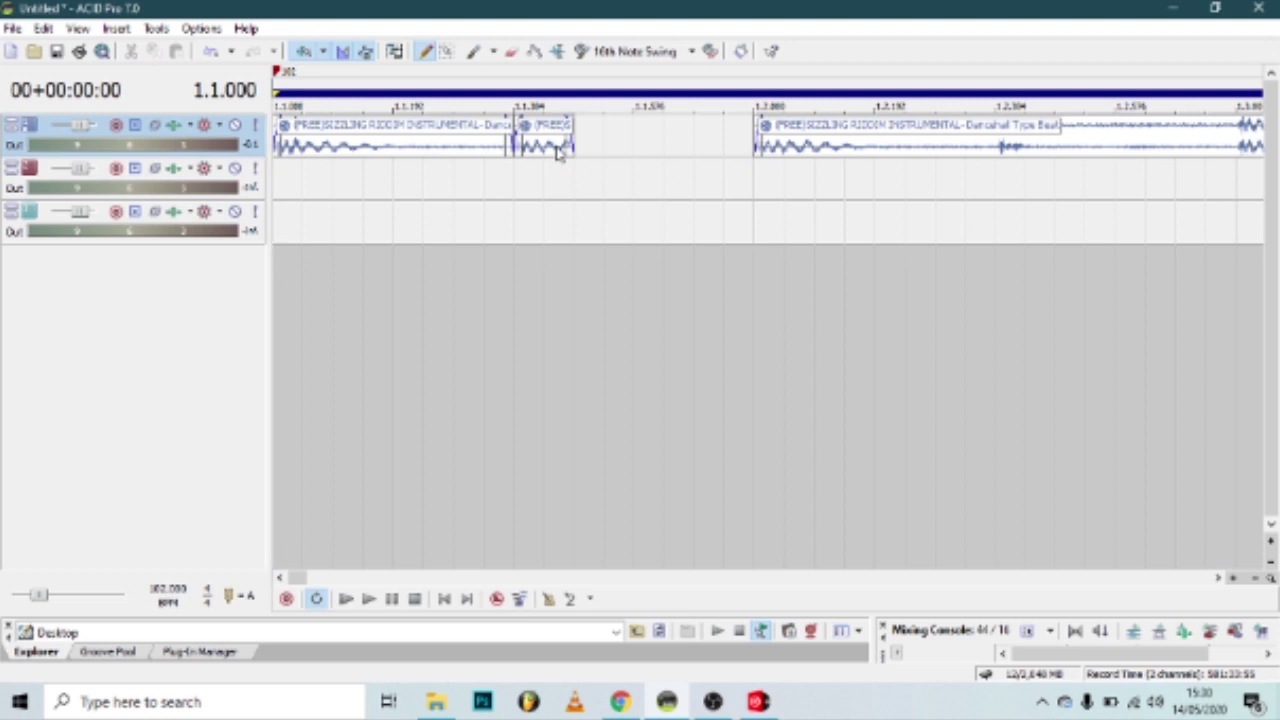
left_click(557, 149)
left_click_drag(557, 149, 662, 150)
Step: Play the chopped intro from the start twice, then zoom out and select the snippet at 1.1.576
left_click(286, 326)
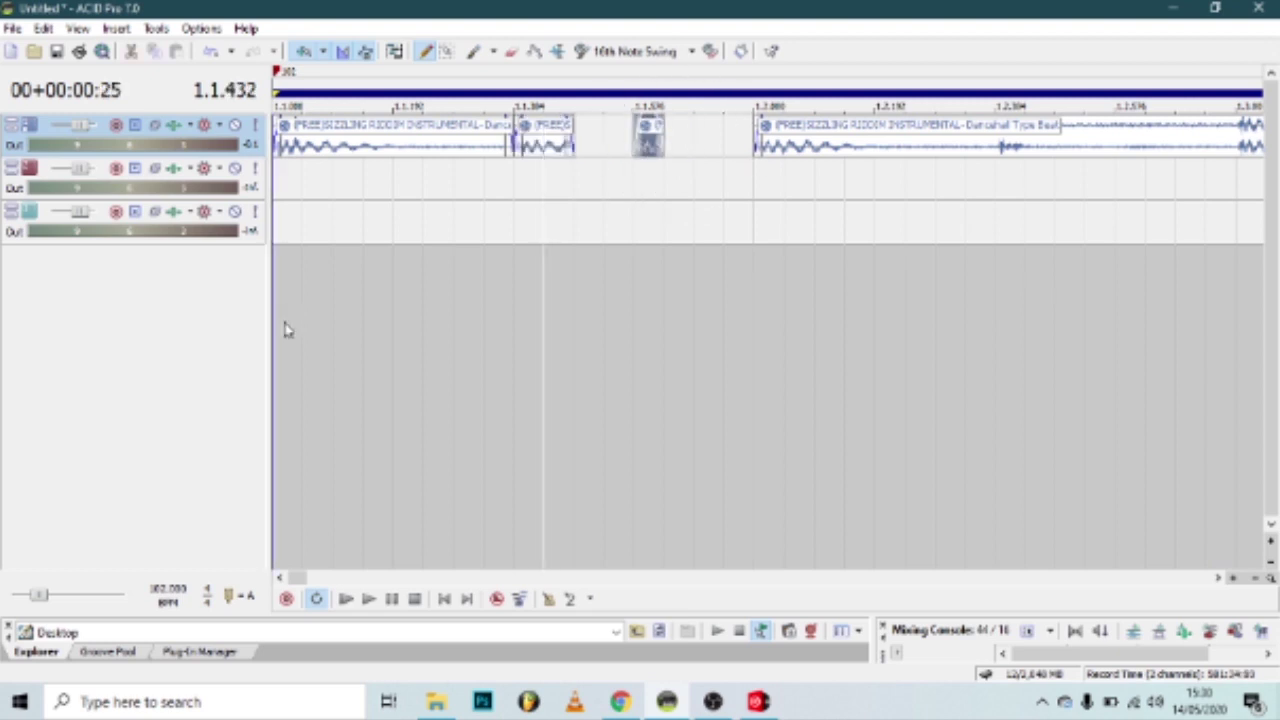
key("space")
key("space")
key("space")
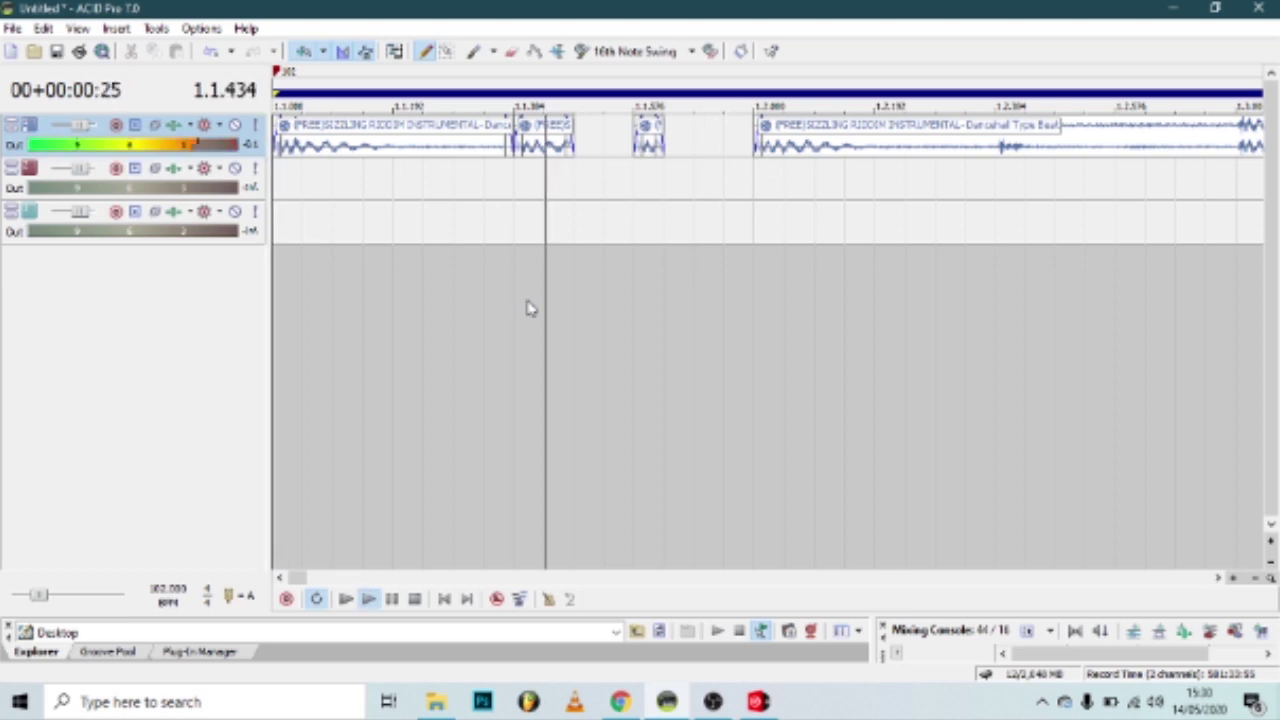
key("space")
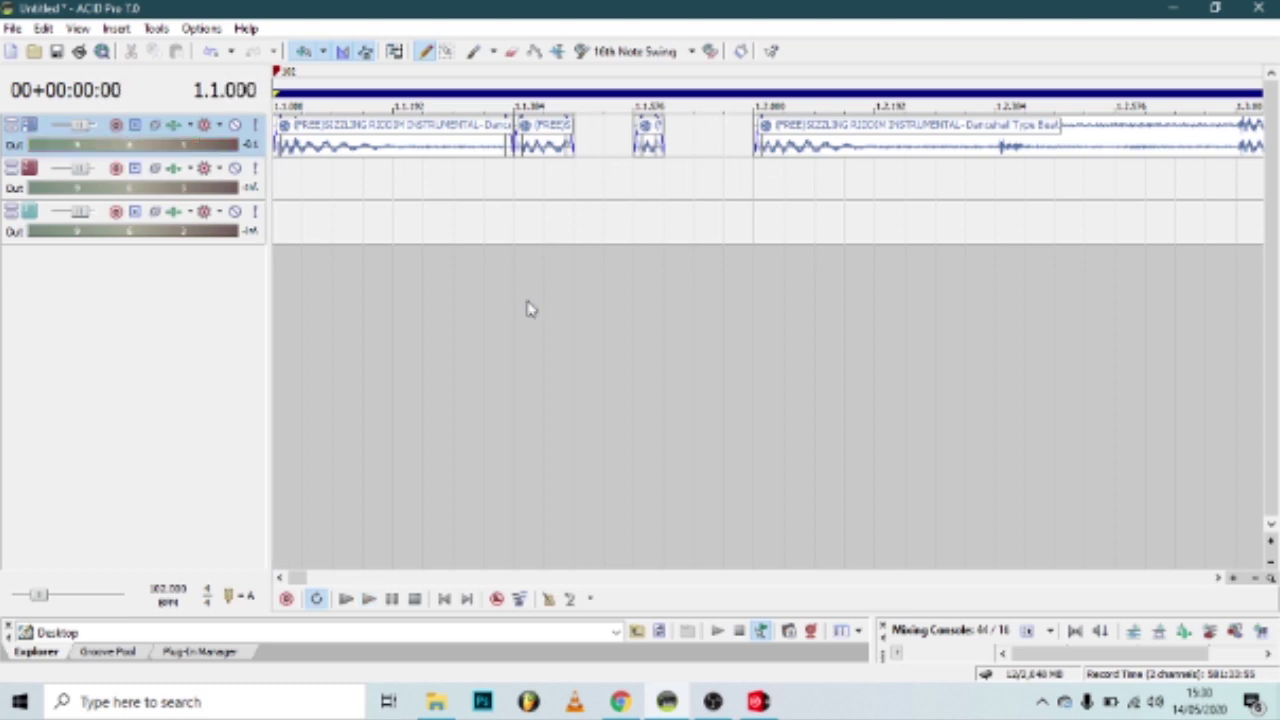
left_click(658, 140)
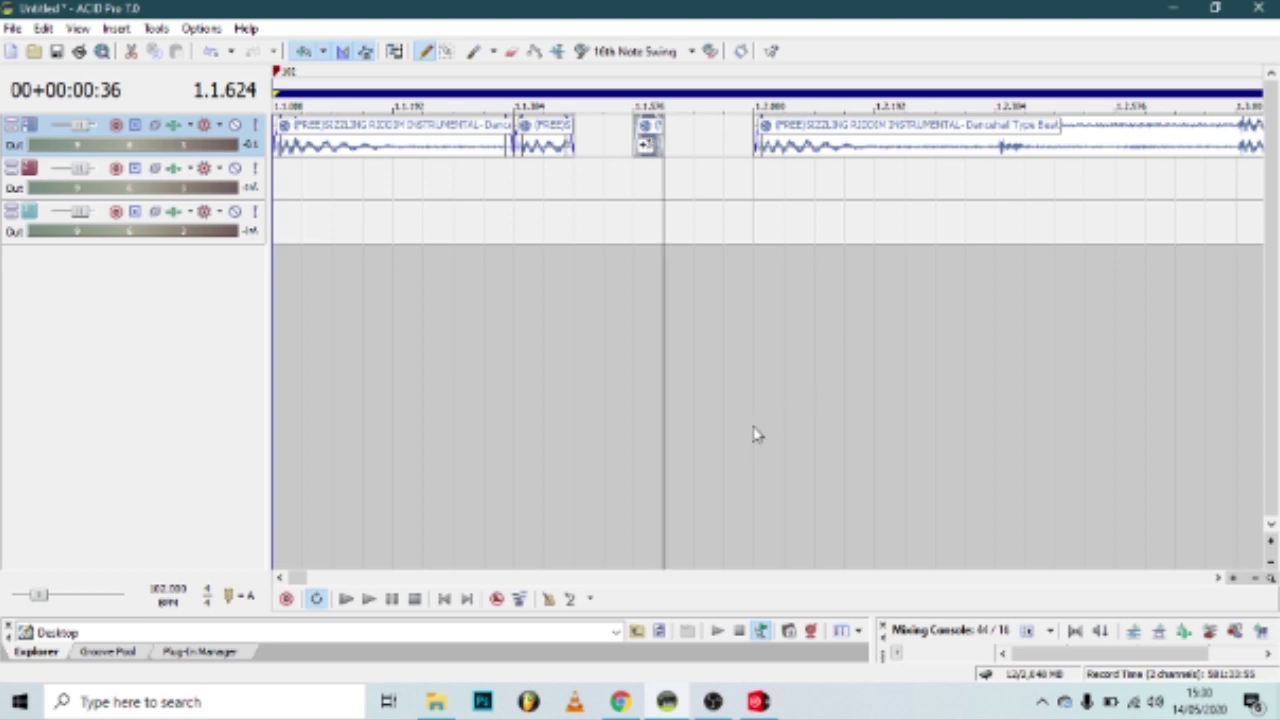
left_click(283, 420)
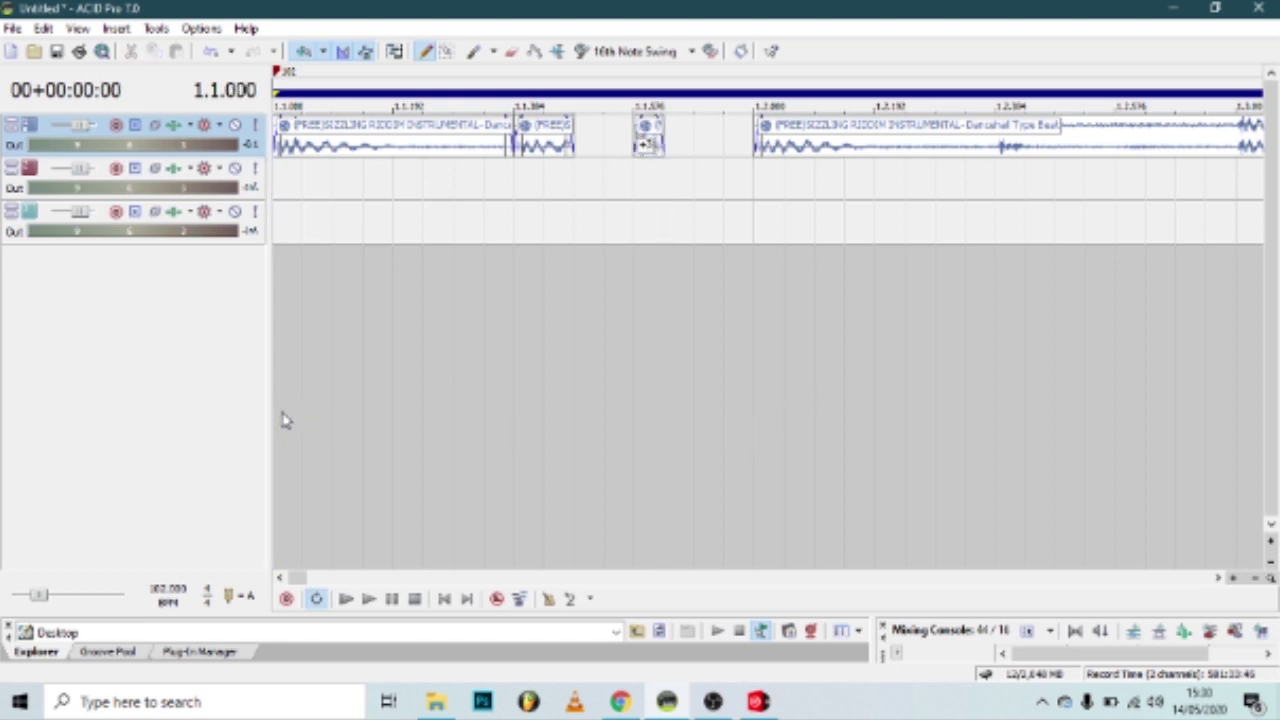
key("space")
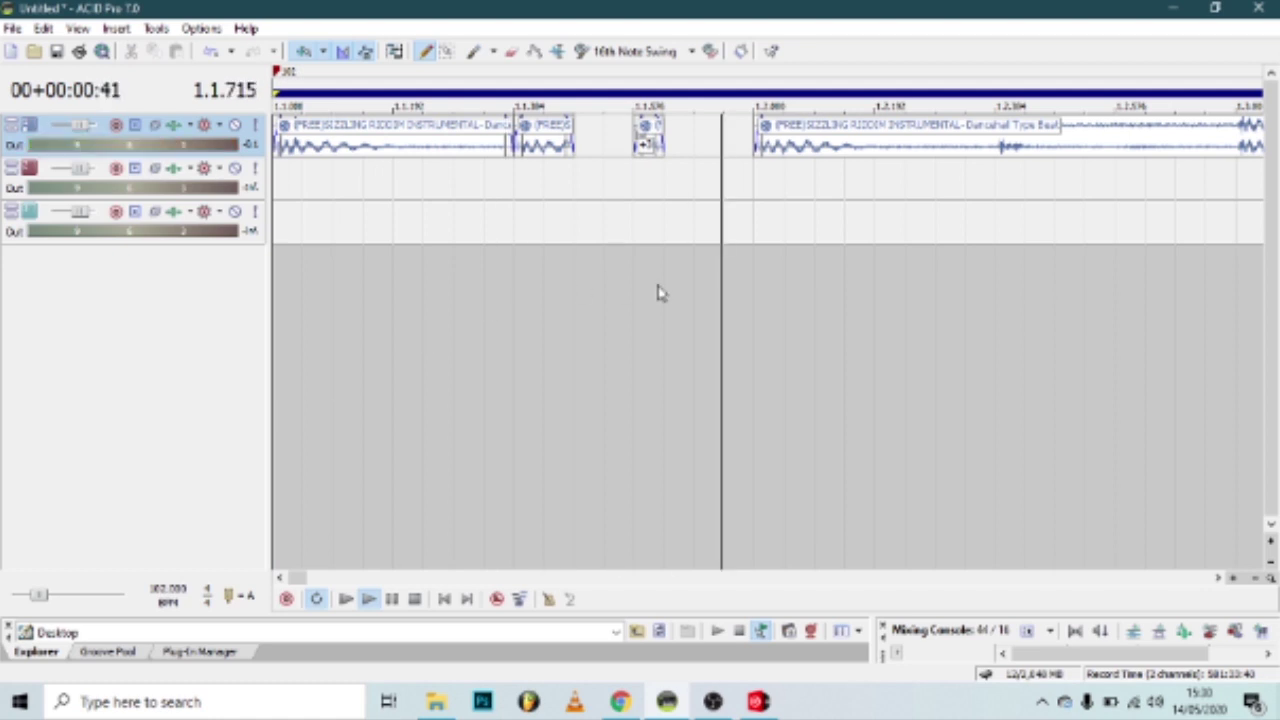
key("space")
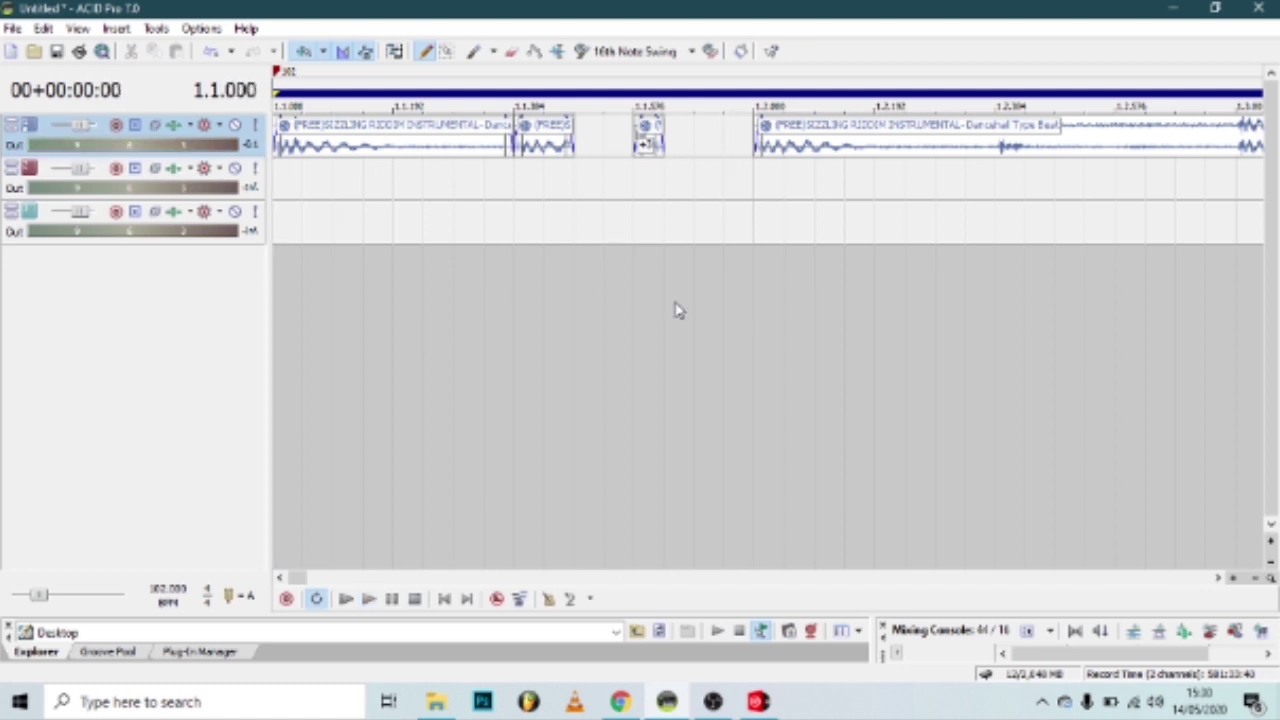
left_click(1255, 579)
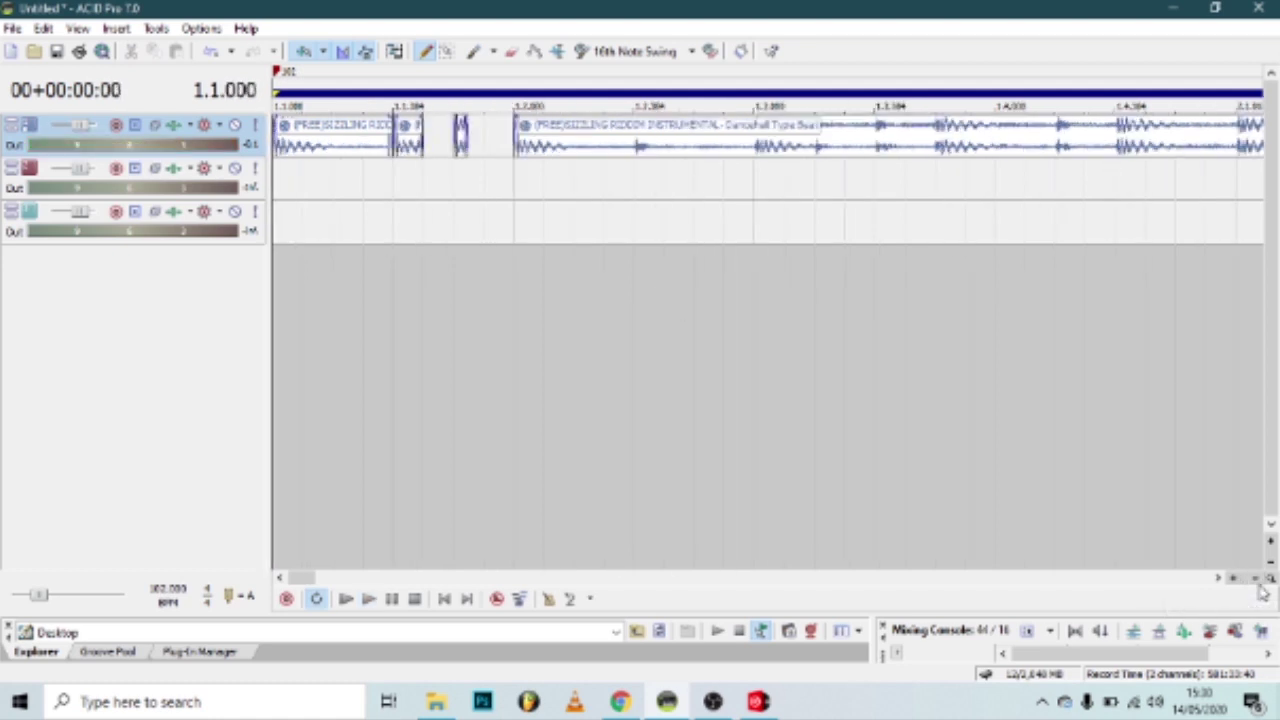
left_click(462, 155)
Step: Move both small snippets down onto track 2 and preview the arrangement
left_click(412, 148, "shift")
left_click_drag(412, 148, 662, 201)
key("space")
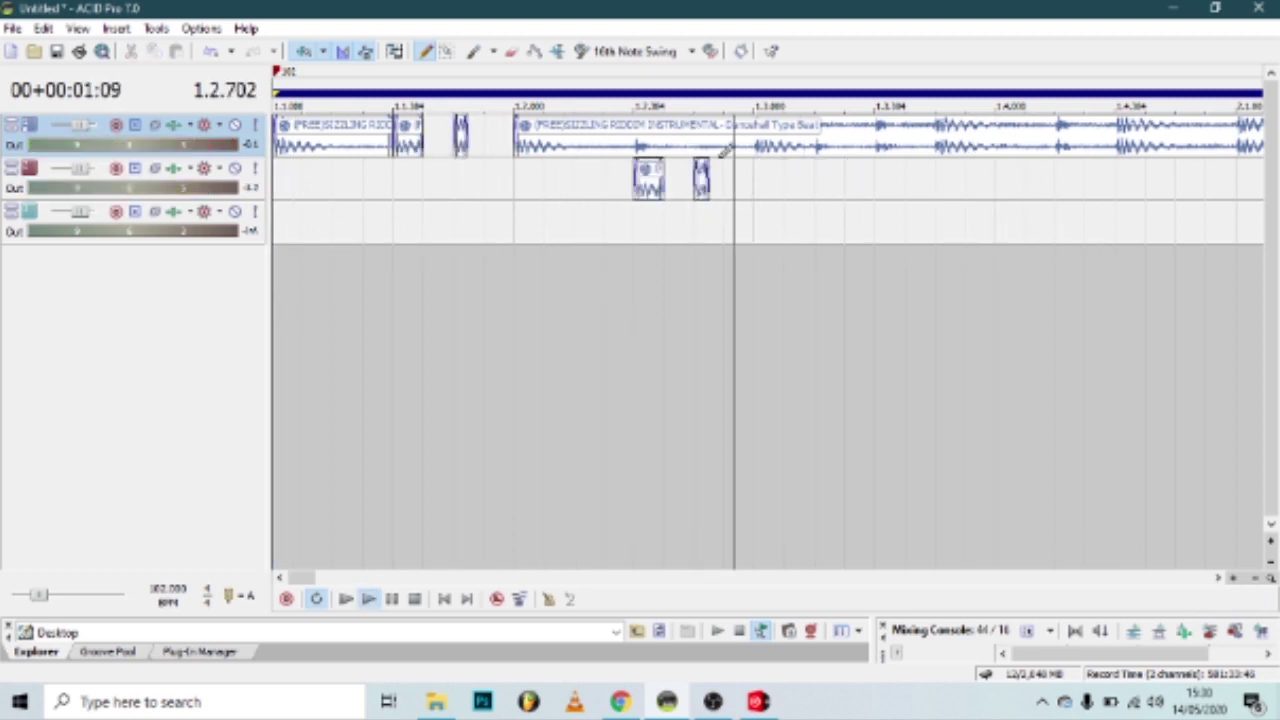
key("space")
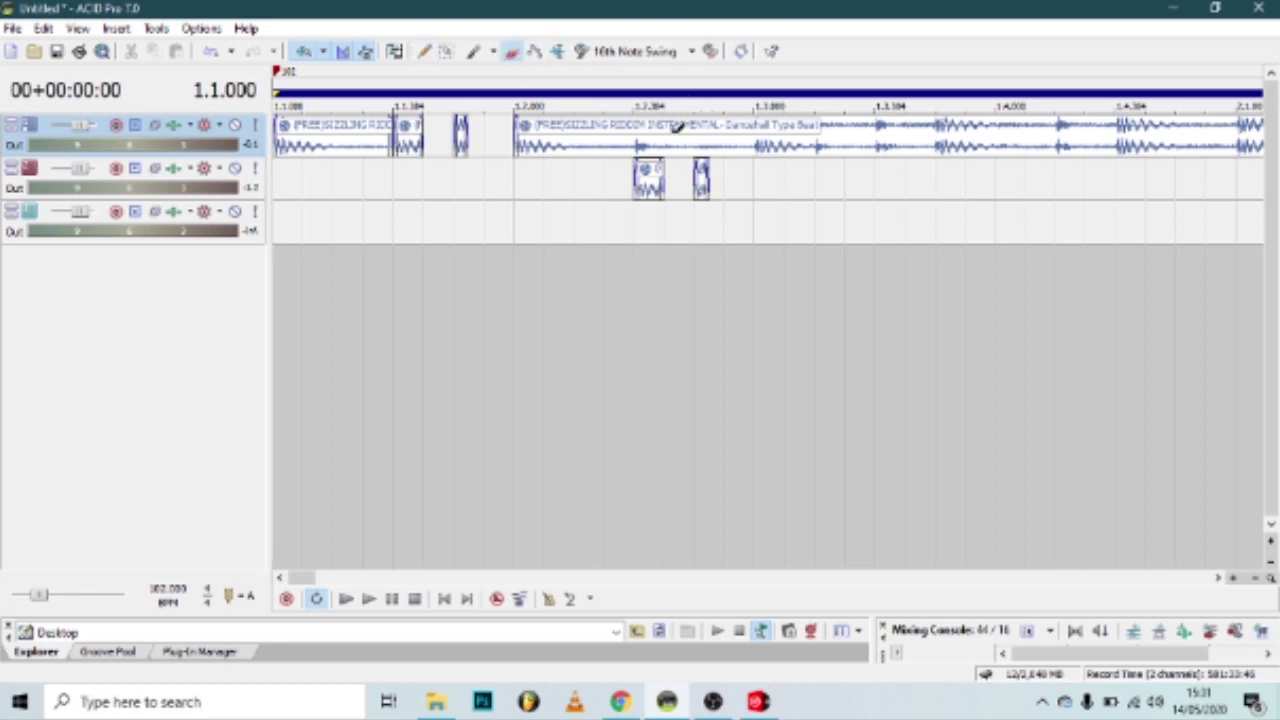
Step: Remove the beat from 1.2.384–1.3.000, 1.3.384–1.4.000 and 1.4.384–2.1.000
left_click_drag(655, 128, 742, 134)
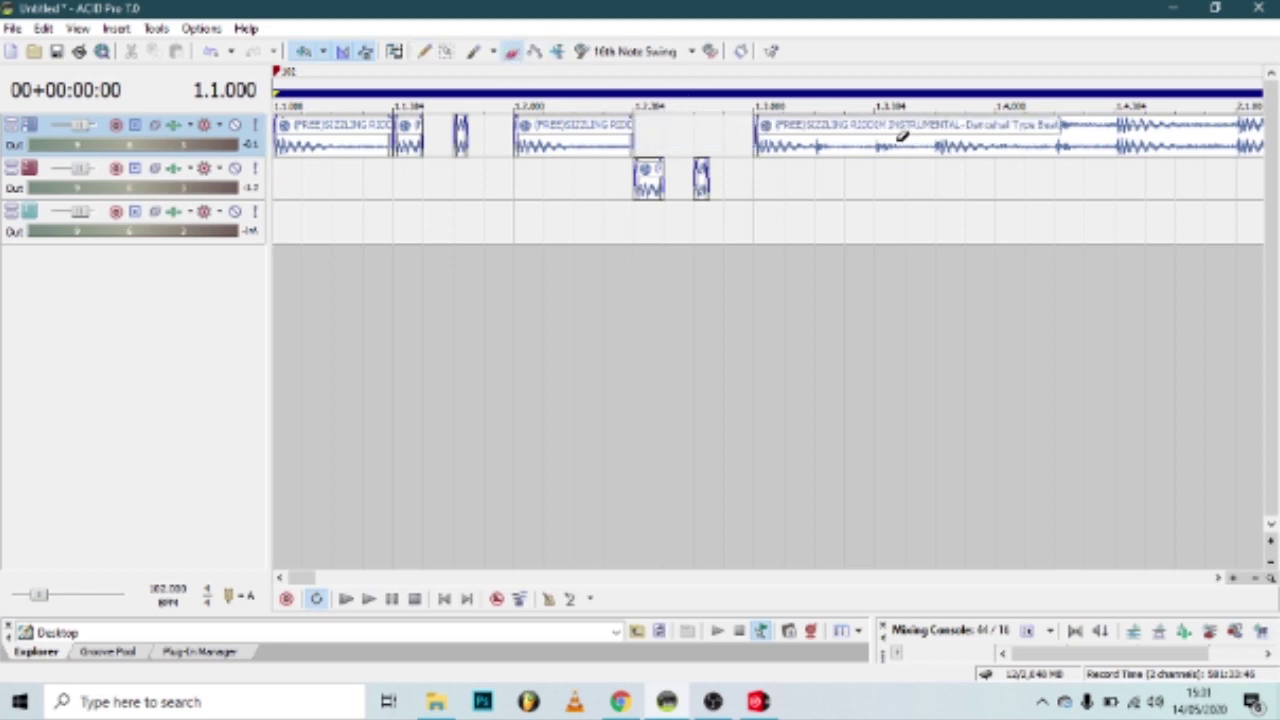
left_click_drag(876, 130, 990, 140)
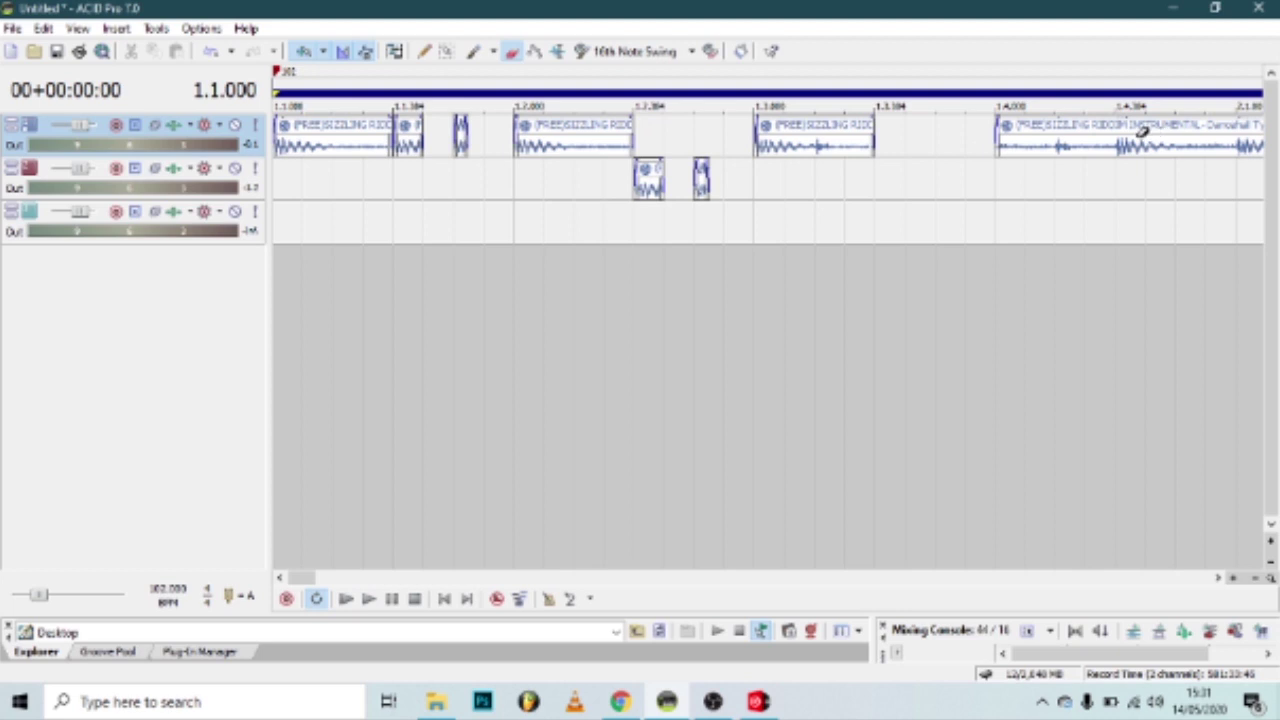
left_click_drag(1130, 130, 1237, 135)
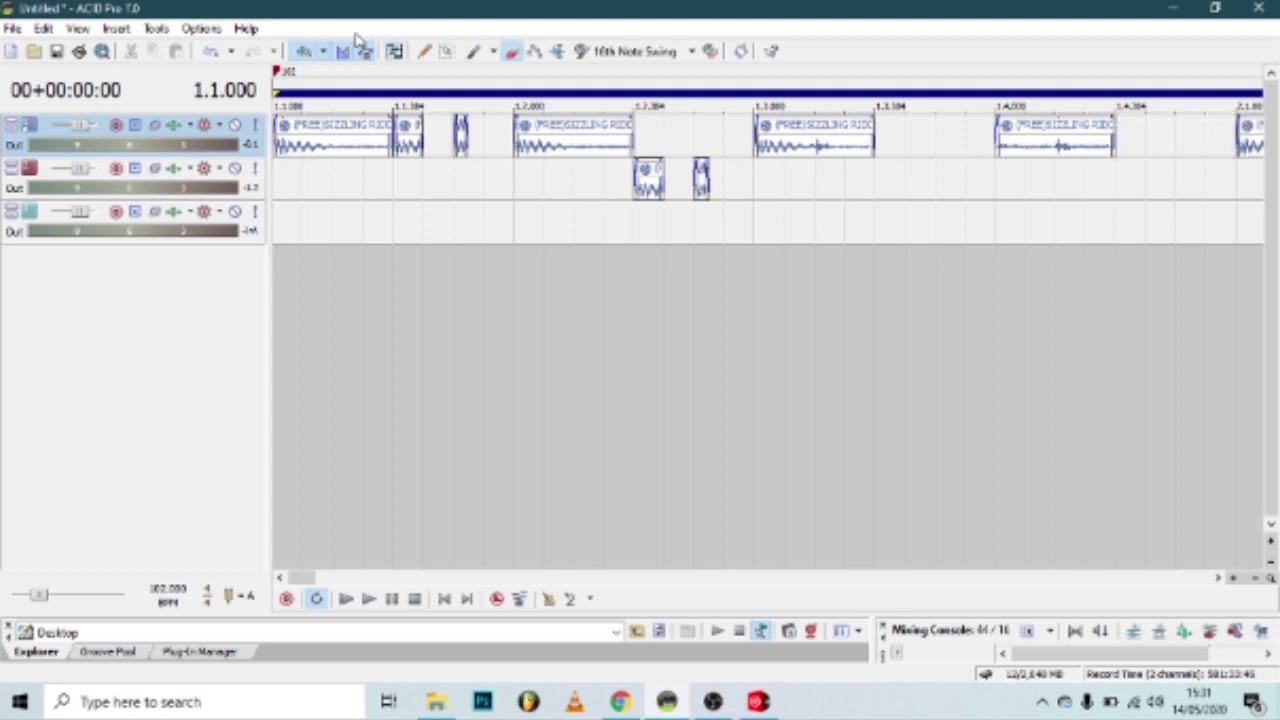
Step: With the Draw tool, copy the scratch clip pair further along track 2 and play the mix
left_click(425, 51)
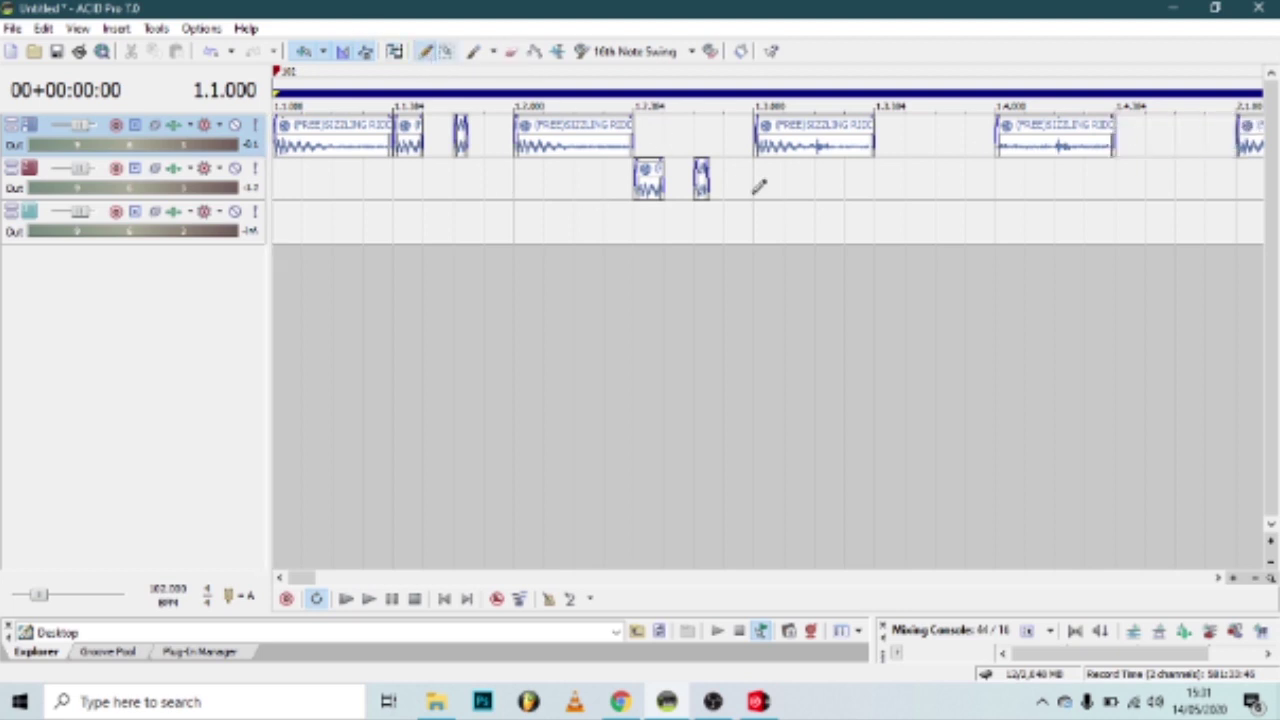
left_click(695, 183)
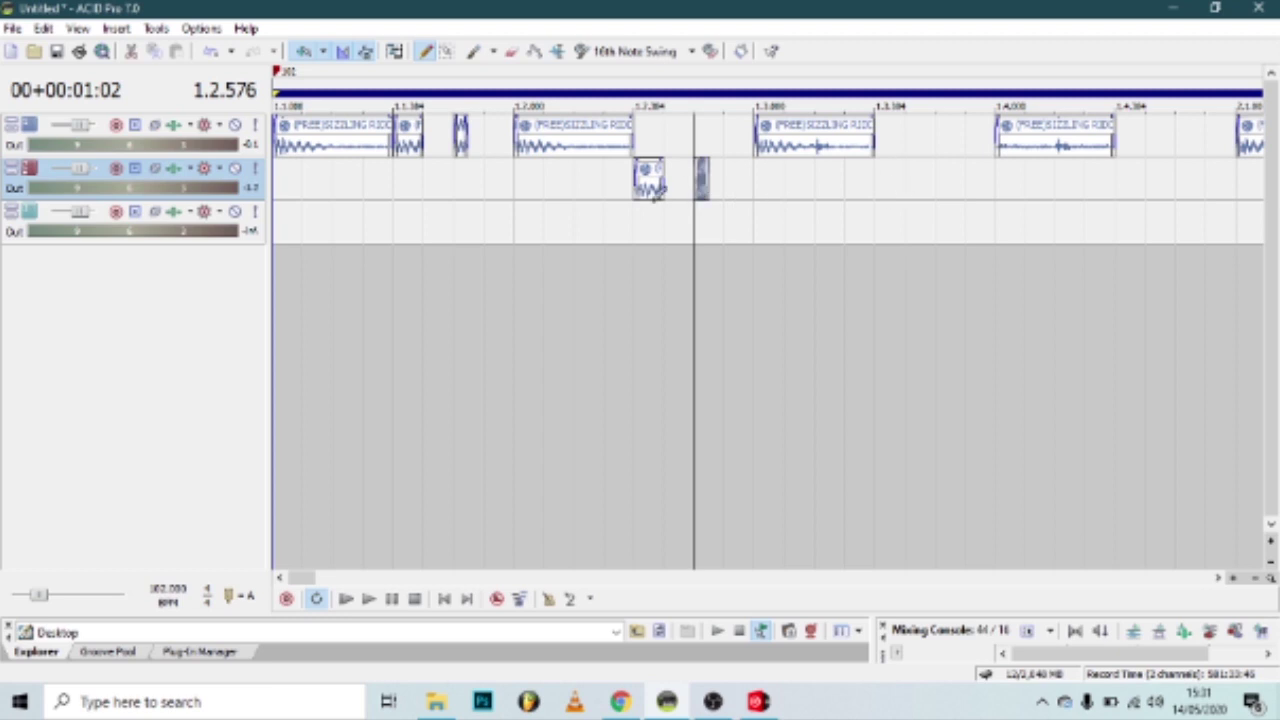
left_click_drag(655, 190, 1131, 183)
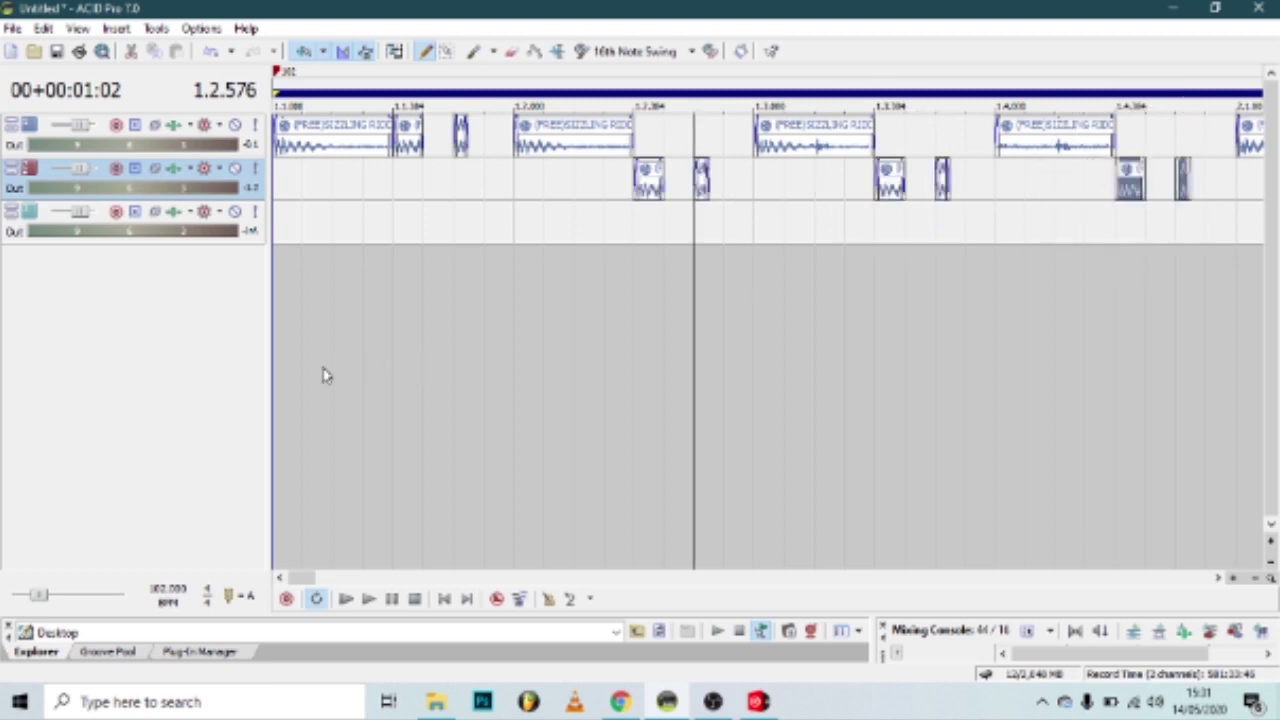
key("space")
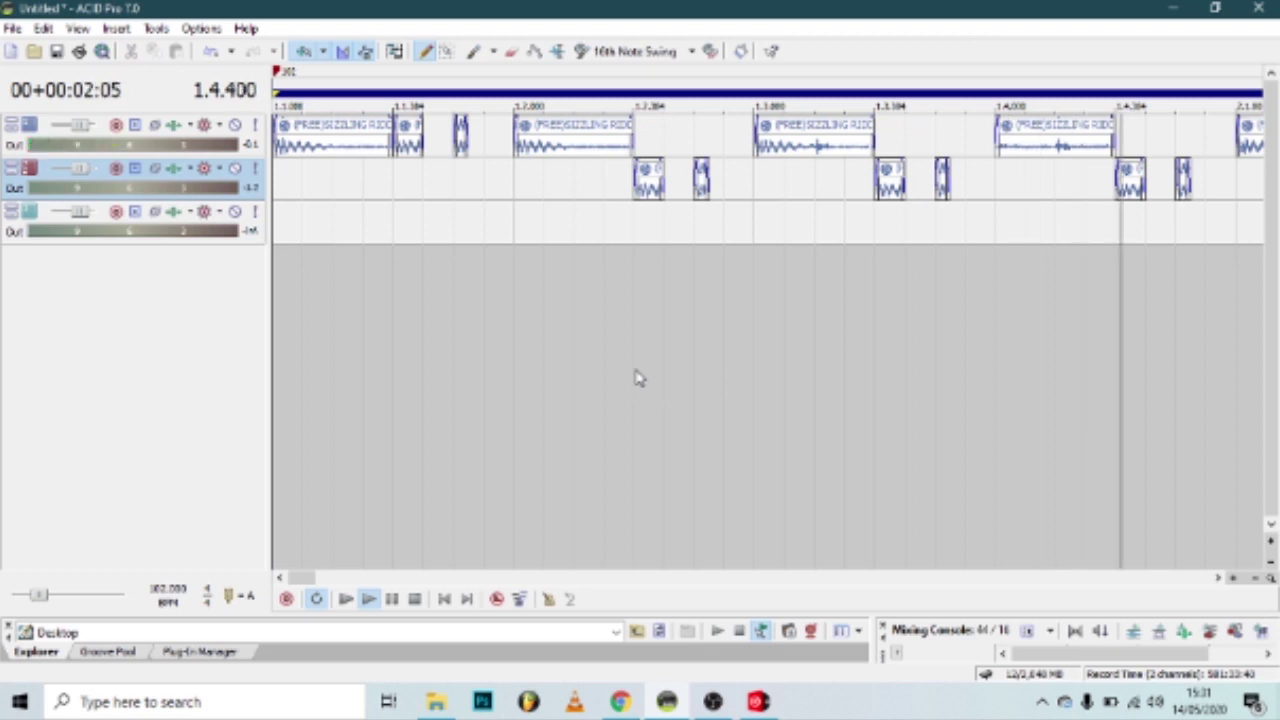
key("space")
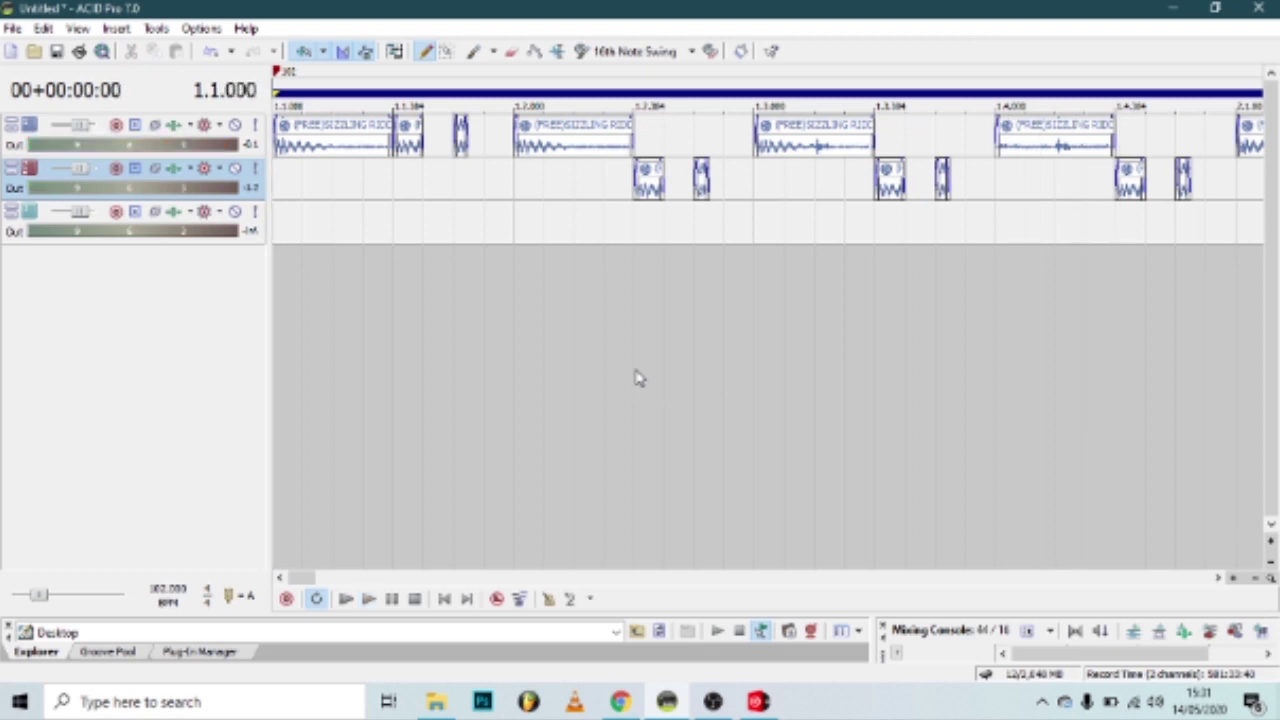
Step: Split the long track-1 song clip at 2.1.384 and trim the second half's start later, leaving a gap
left_click(1256, 580)
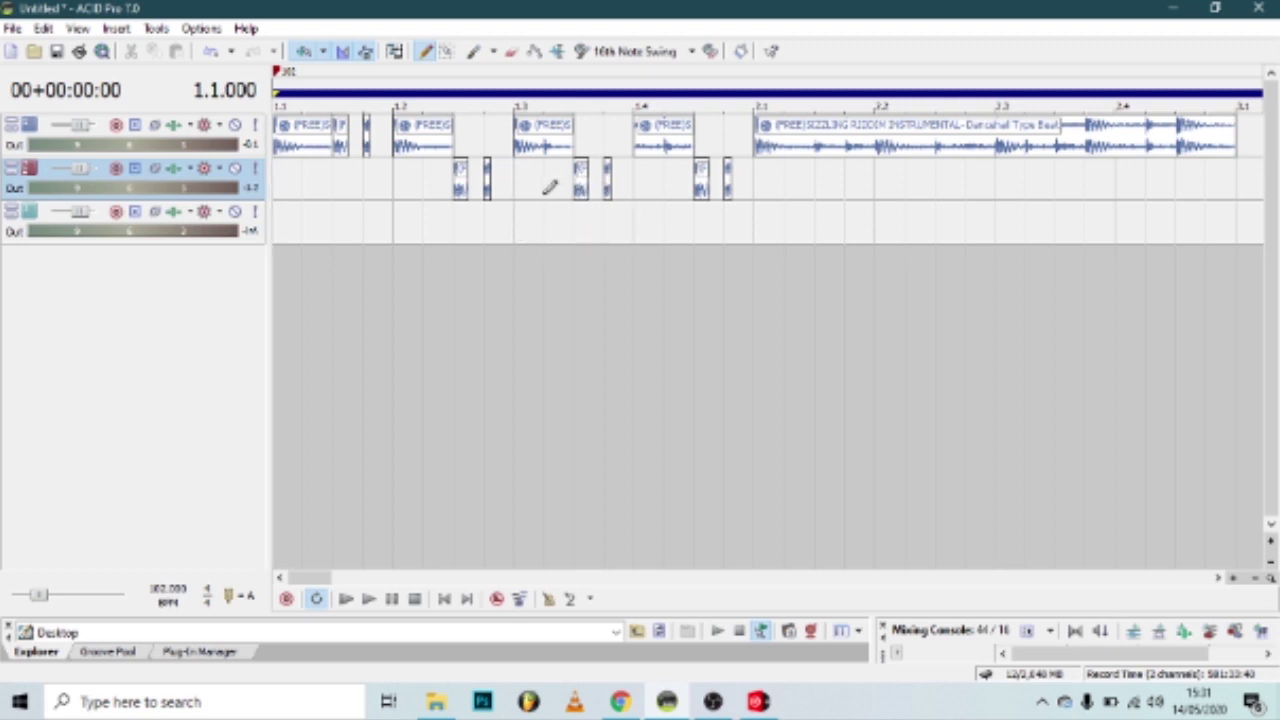
left_click(424, 189)
left_click(815, 184)
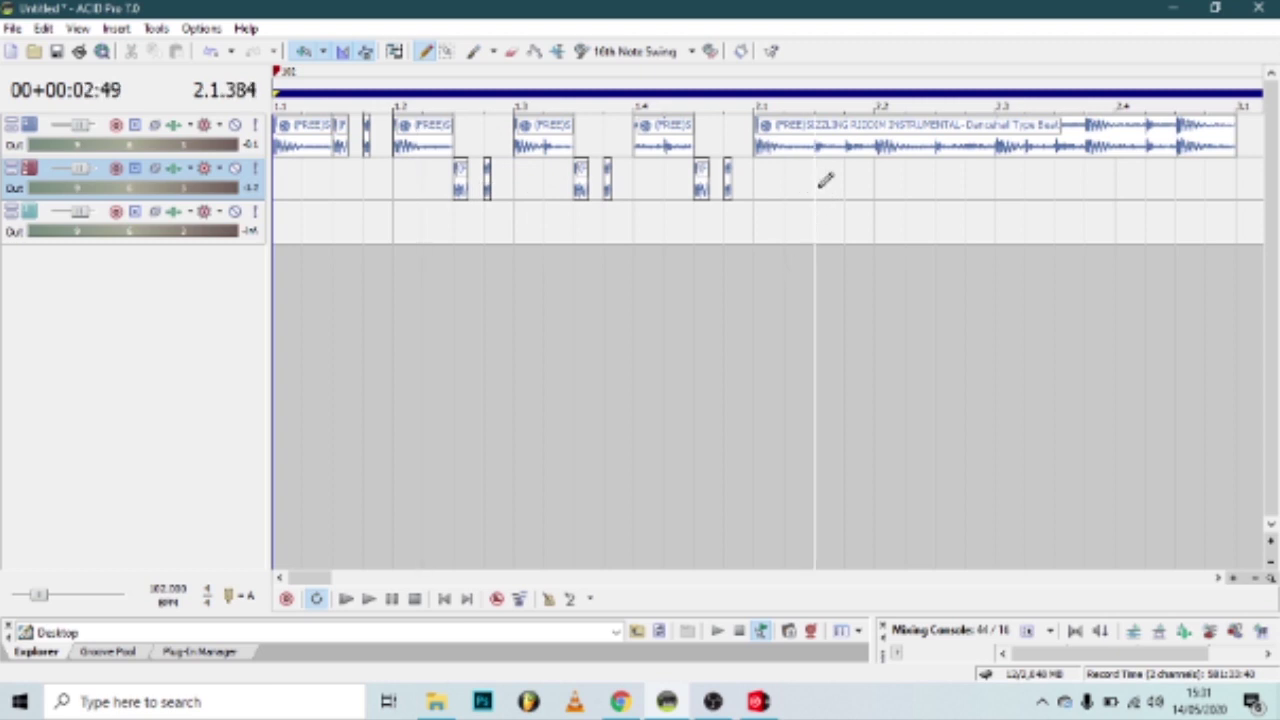
left_click(818, 142)
key("s")
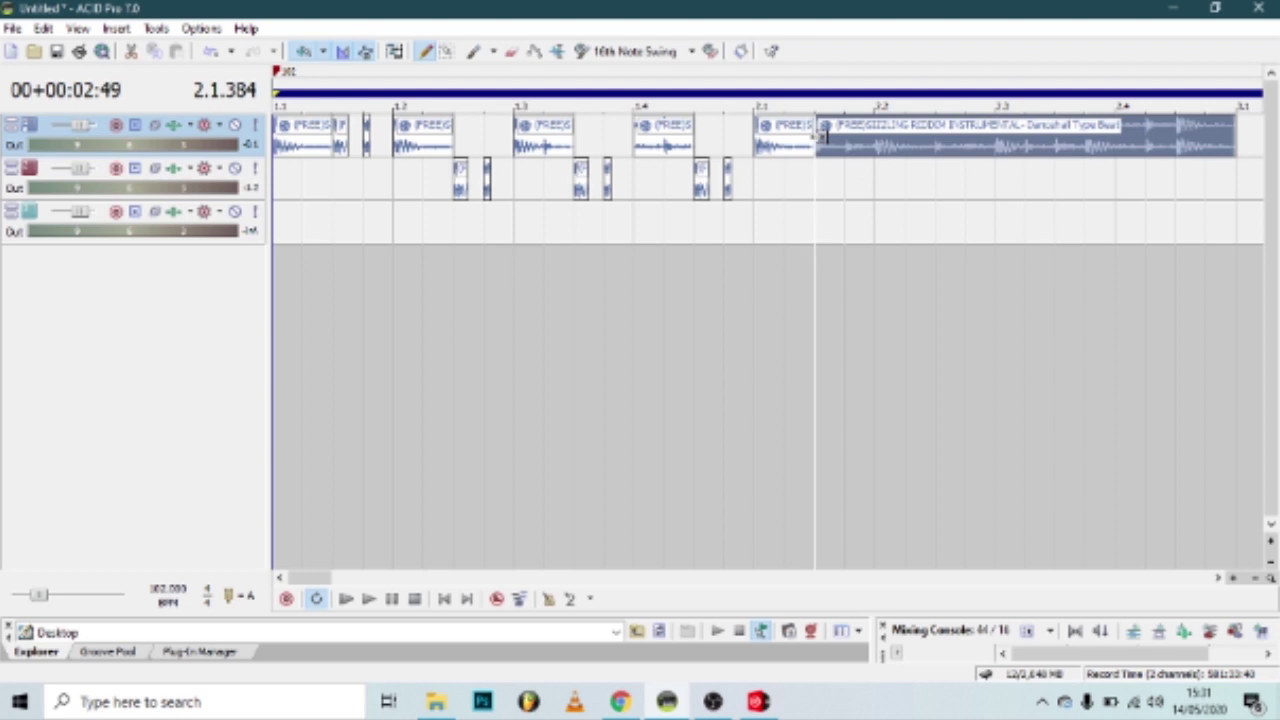
left_click_drag(821, 137, 873, 143)
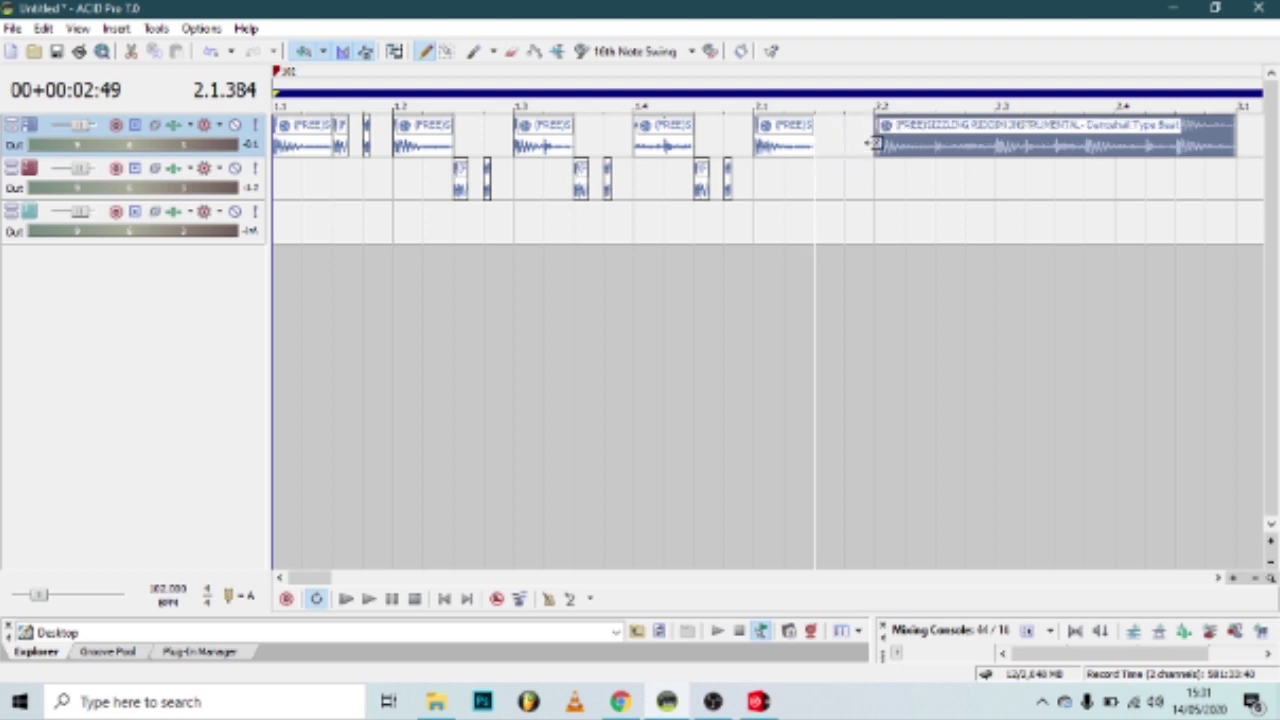
Step: Draw short riddim stutter snippets into the gap before 2.2.000 and play from bar 2.1
left_click(1236, 579)
left_click(1236, 579)
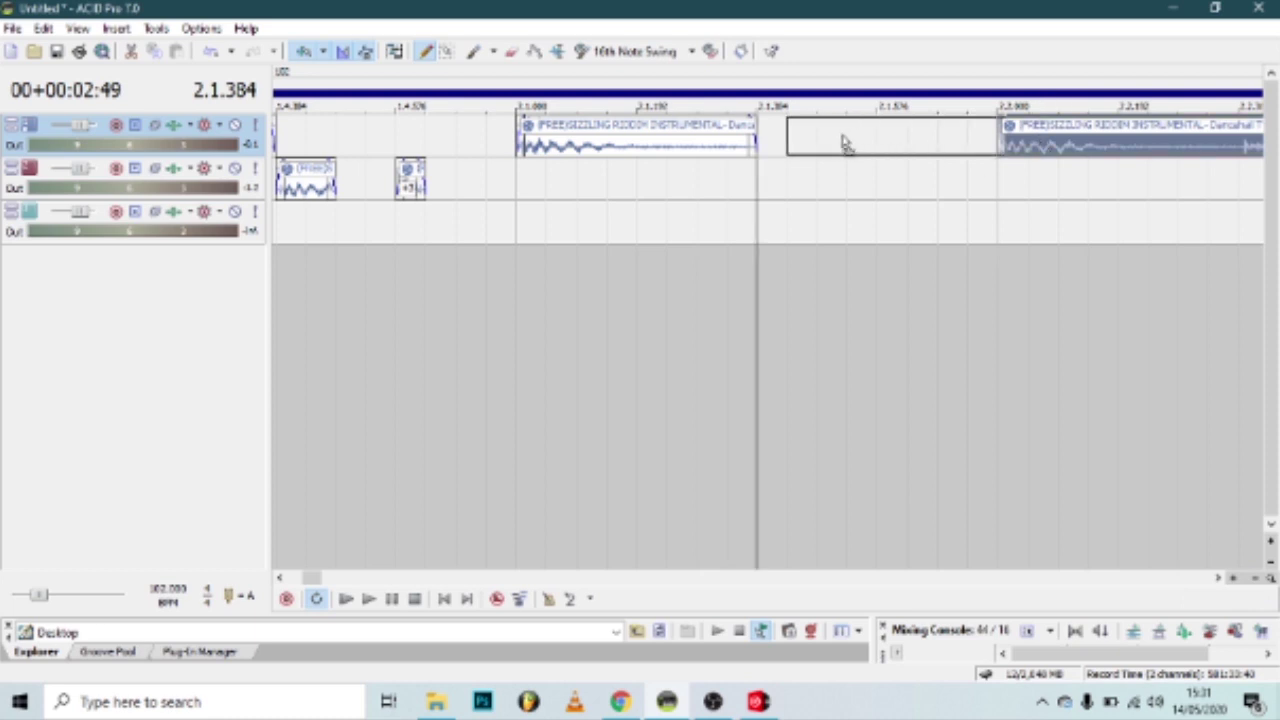
left_click(815, 143)
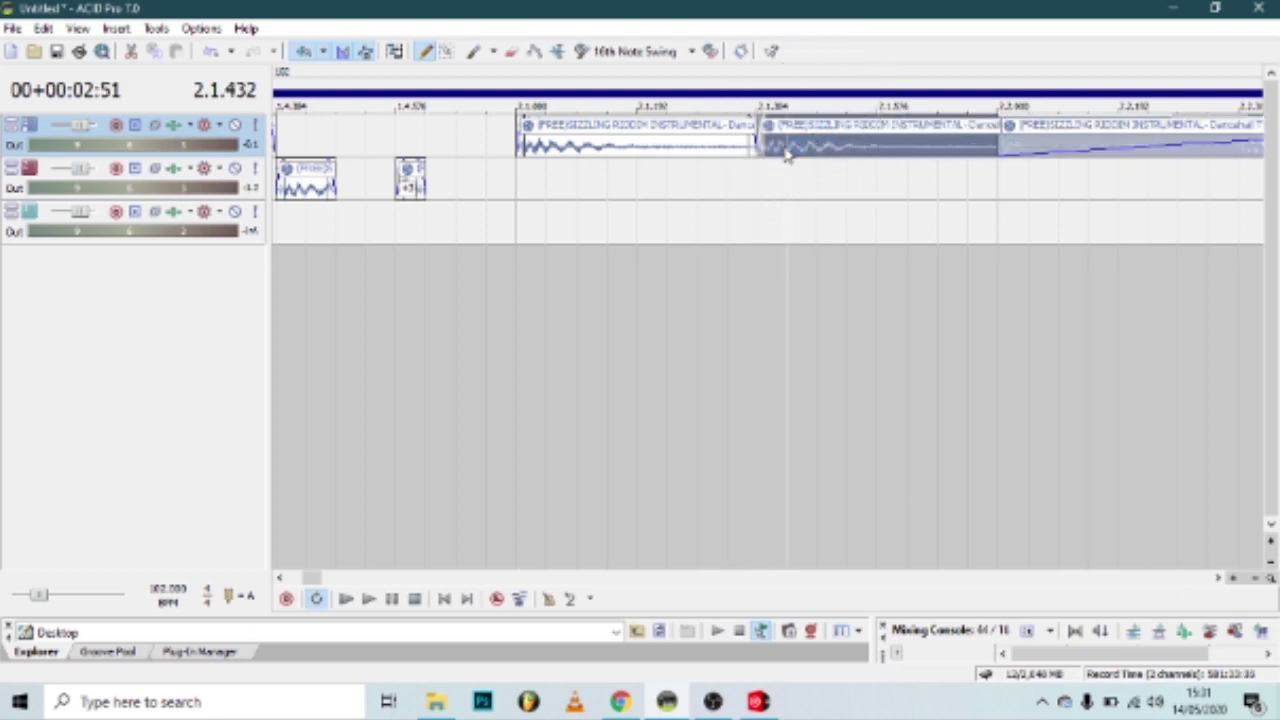
left_click(786, 148)
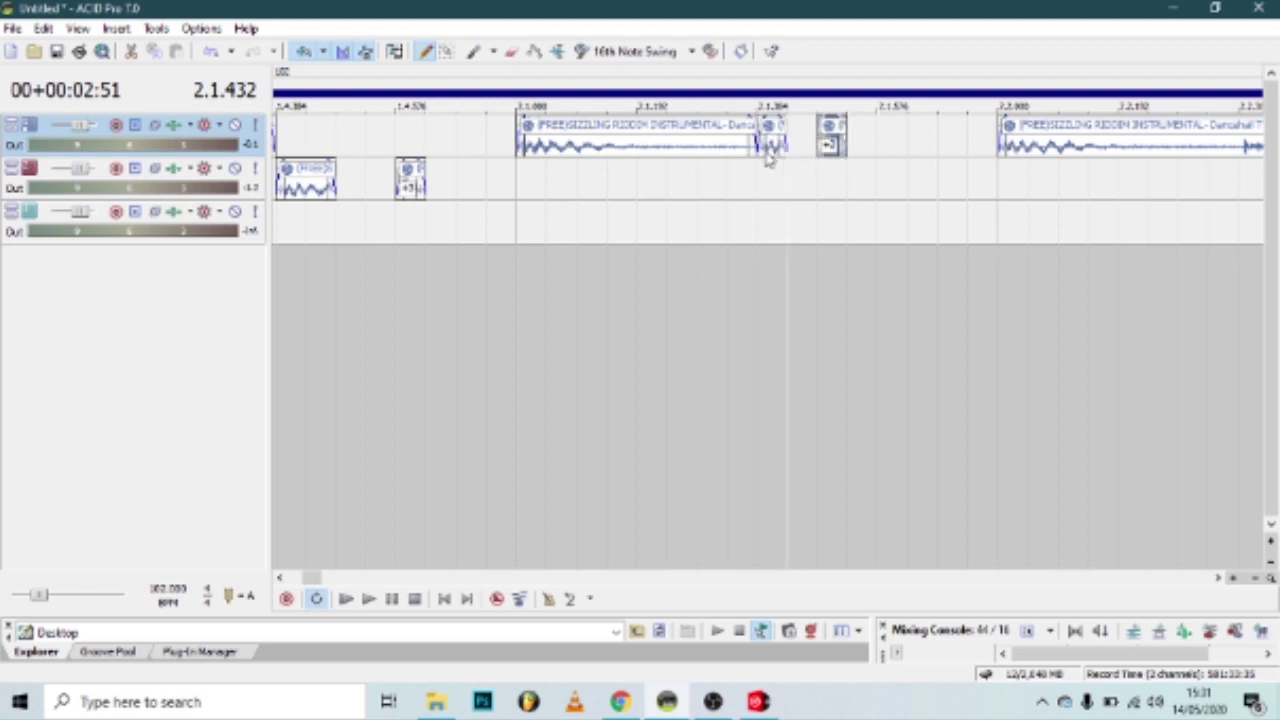
left_click(982, 143)
left_click(922, 143)
left_click_drag(922, 155, 896, 155)
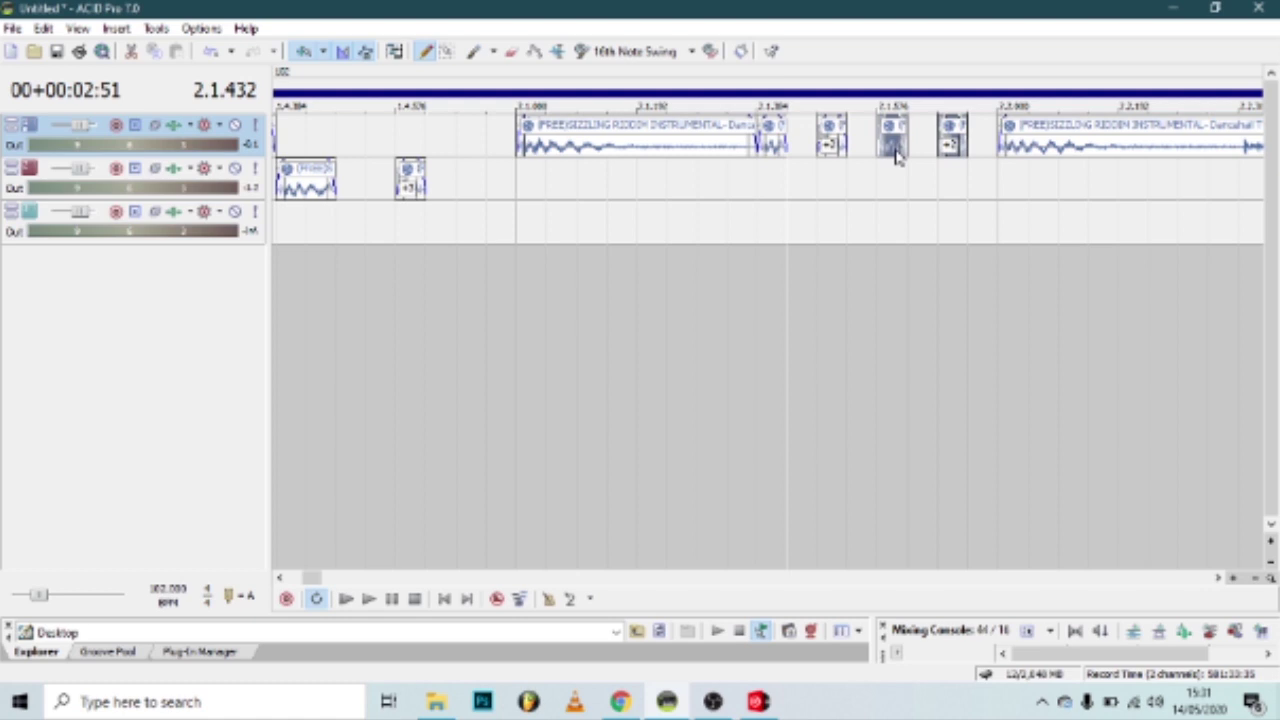
left_click(521, 202)
key("space")
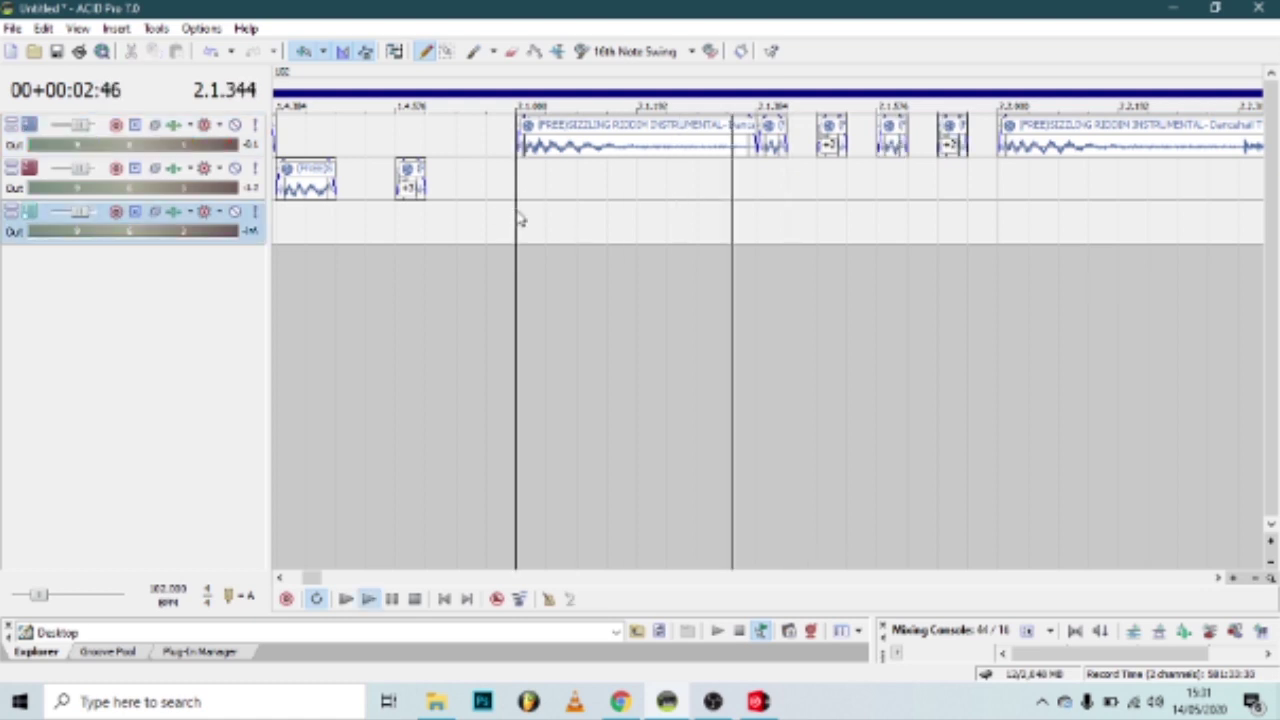
left_click(520, 210)
Step: Stop playback and set the start position to the beginning of the project
key("space")
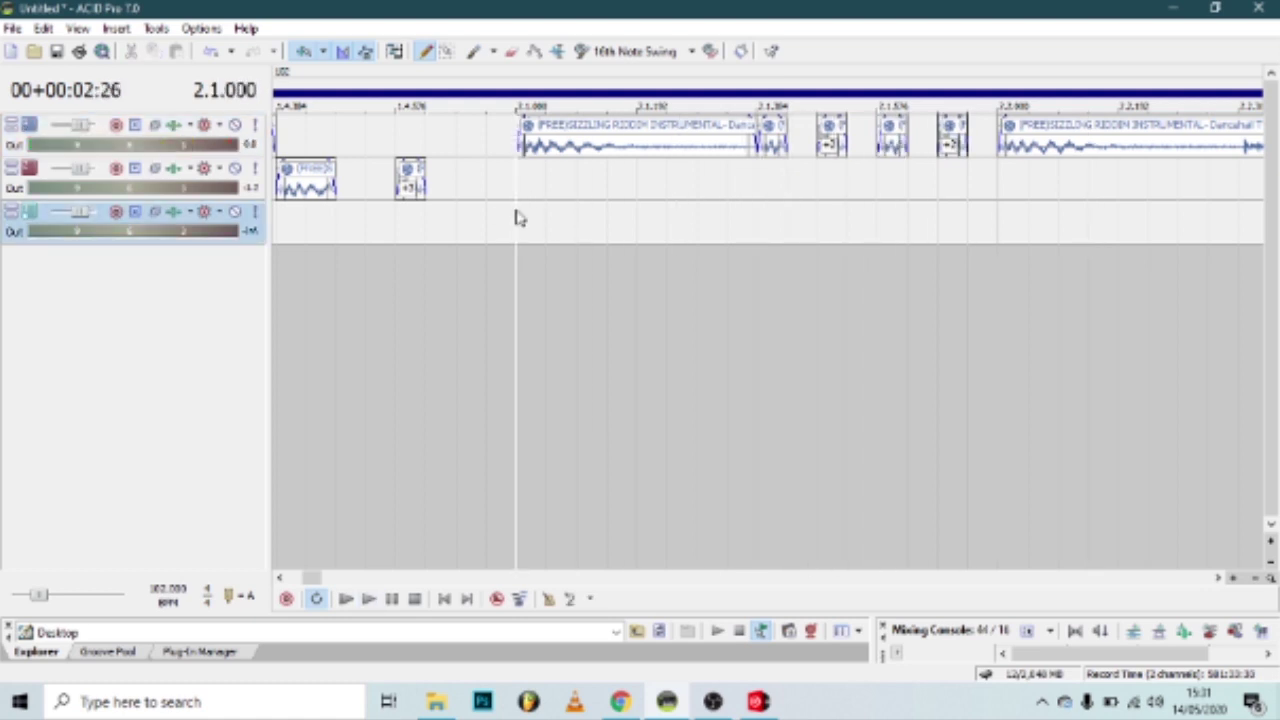
scroll(522, 200, "down", 4)
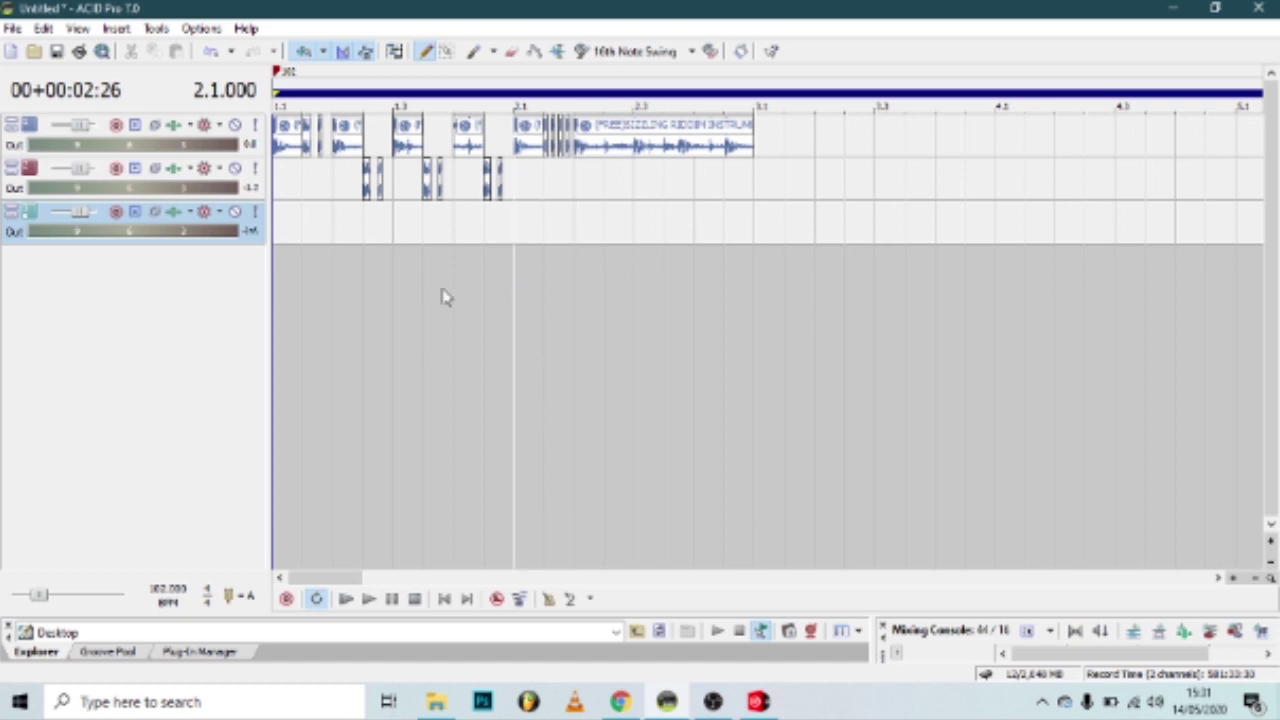
left_click(289, 349)
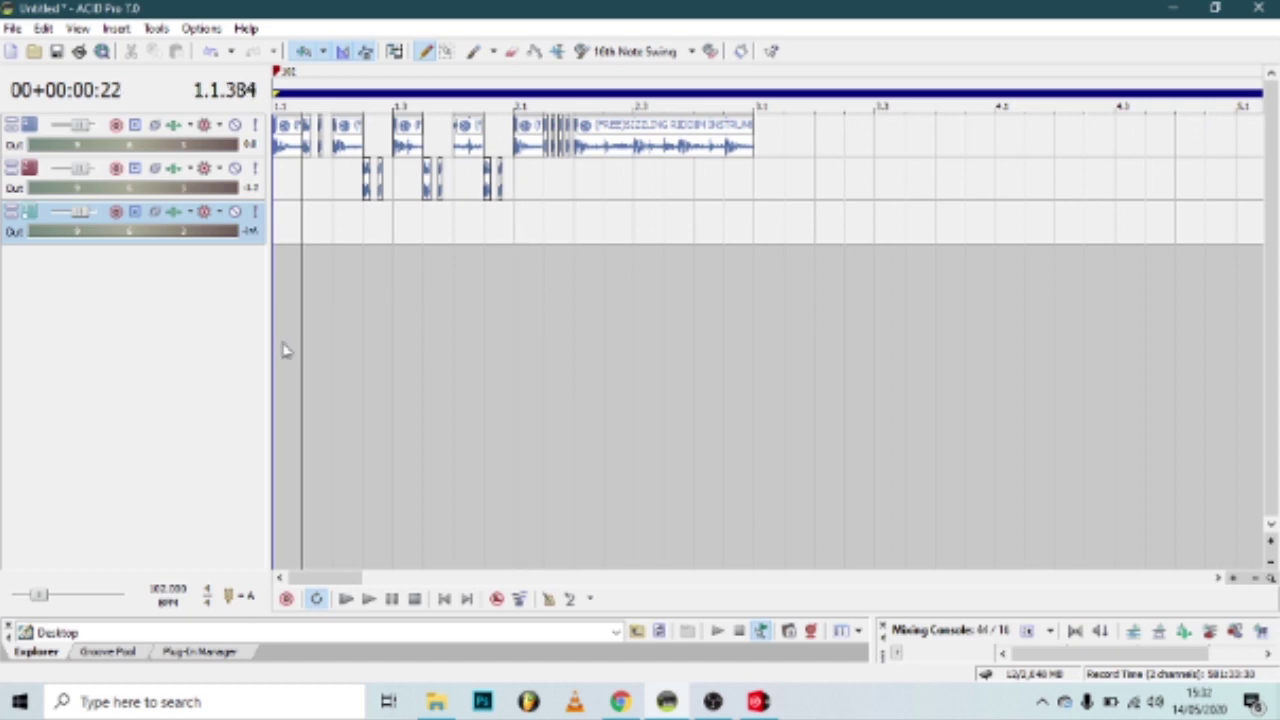
left_click(284, 350)
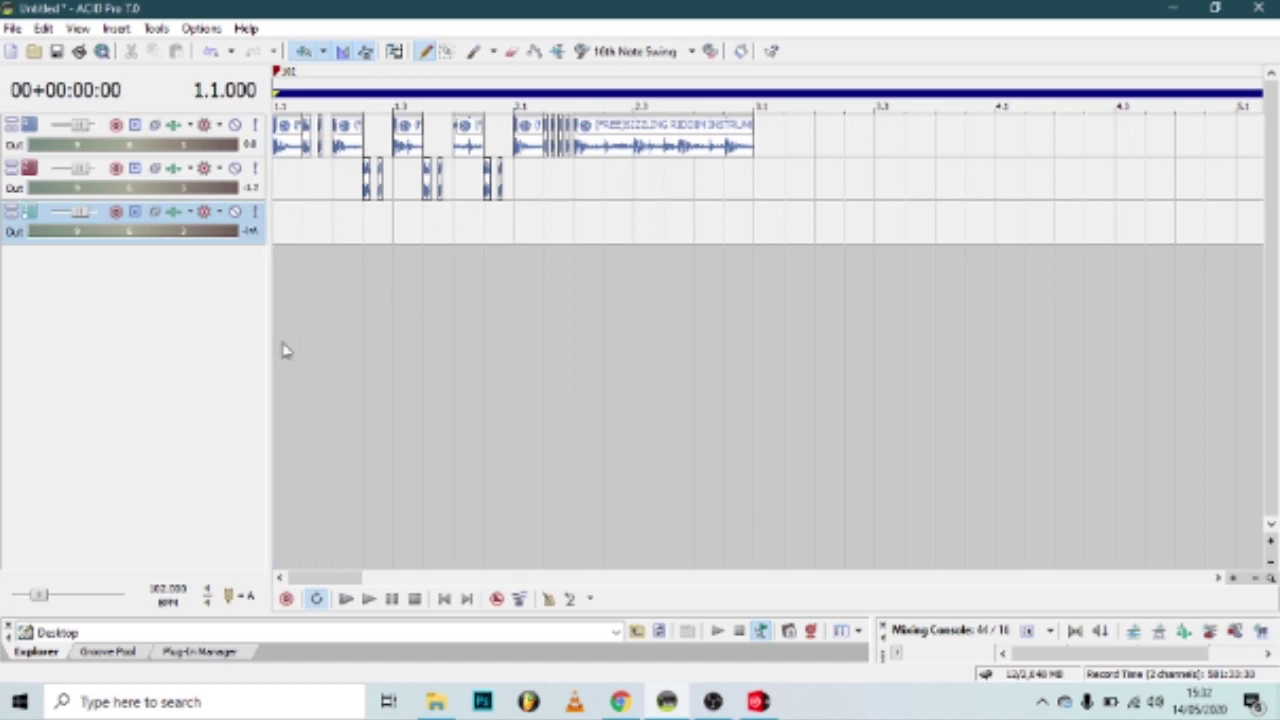
Step: Lengthen the final song clip on track 1 to about bar 5 and play the mix from the start
left_click(749, 127)
left_click_drag(749, 127, 1236, 127)
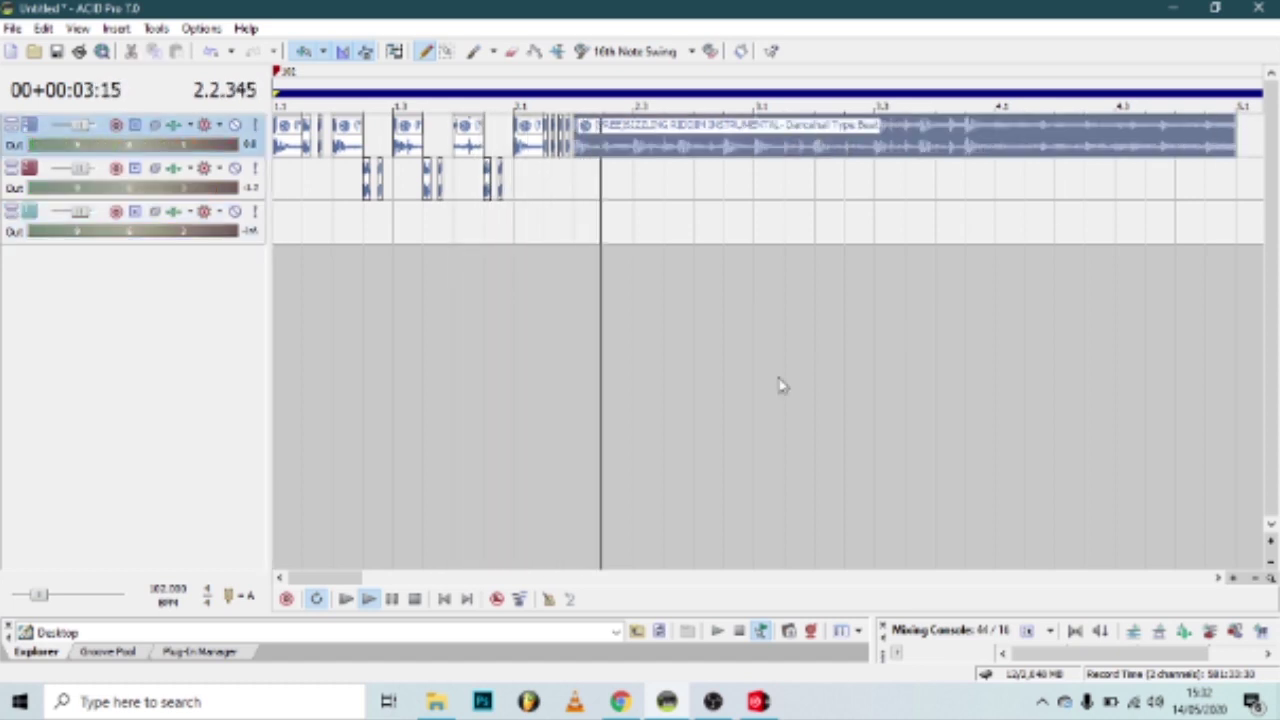
key("space")
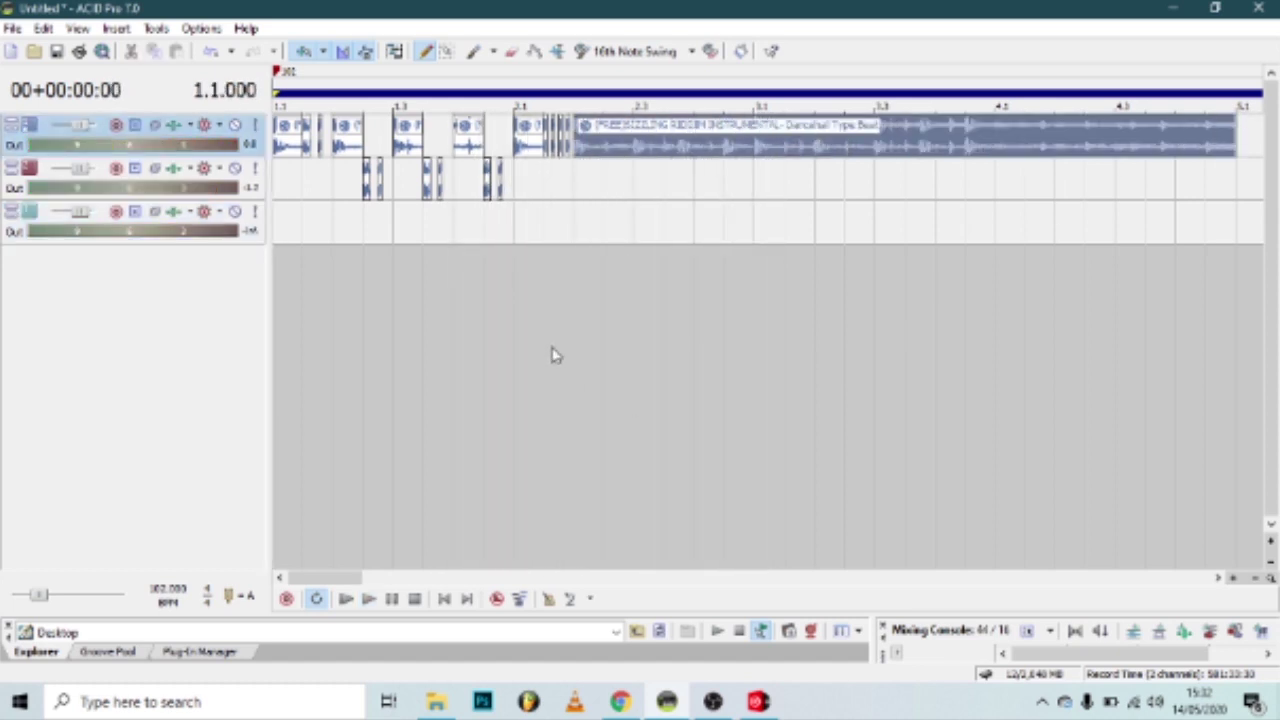
key("space")
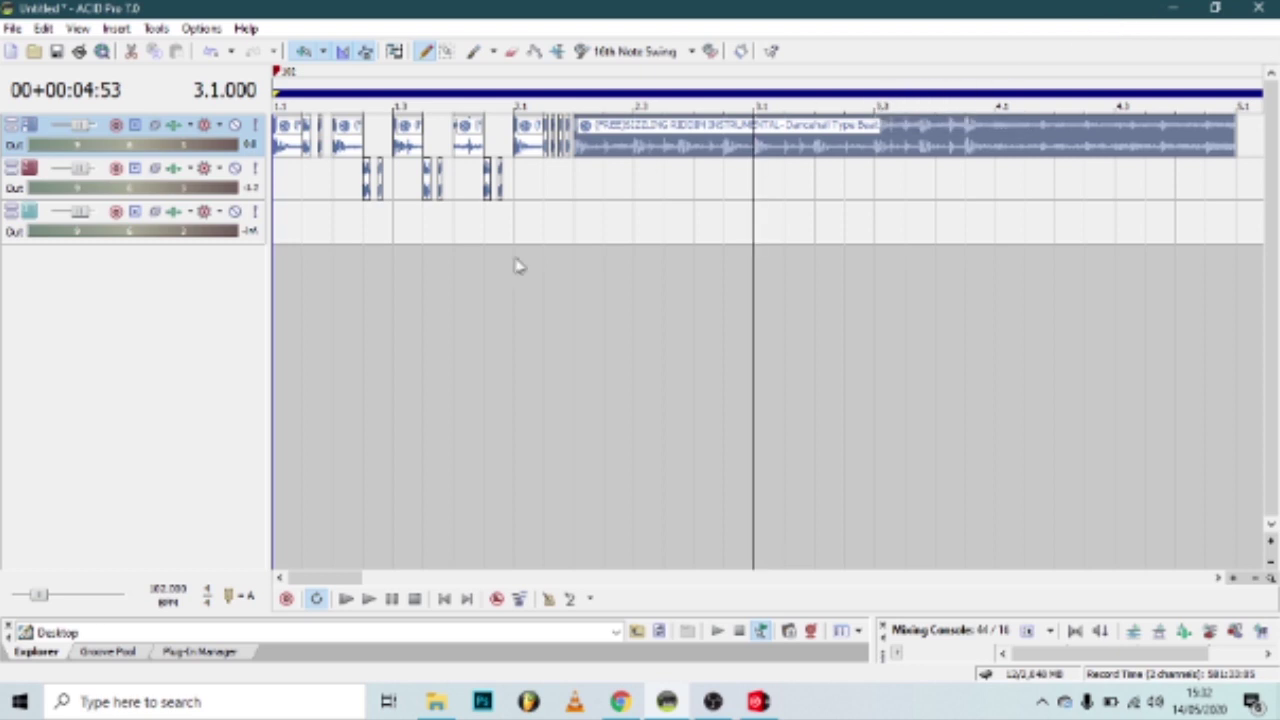
key("alt+Tab")
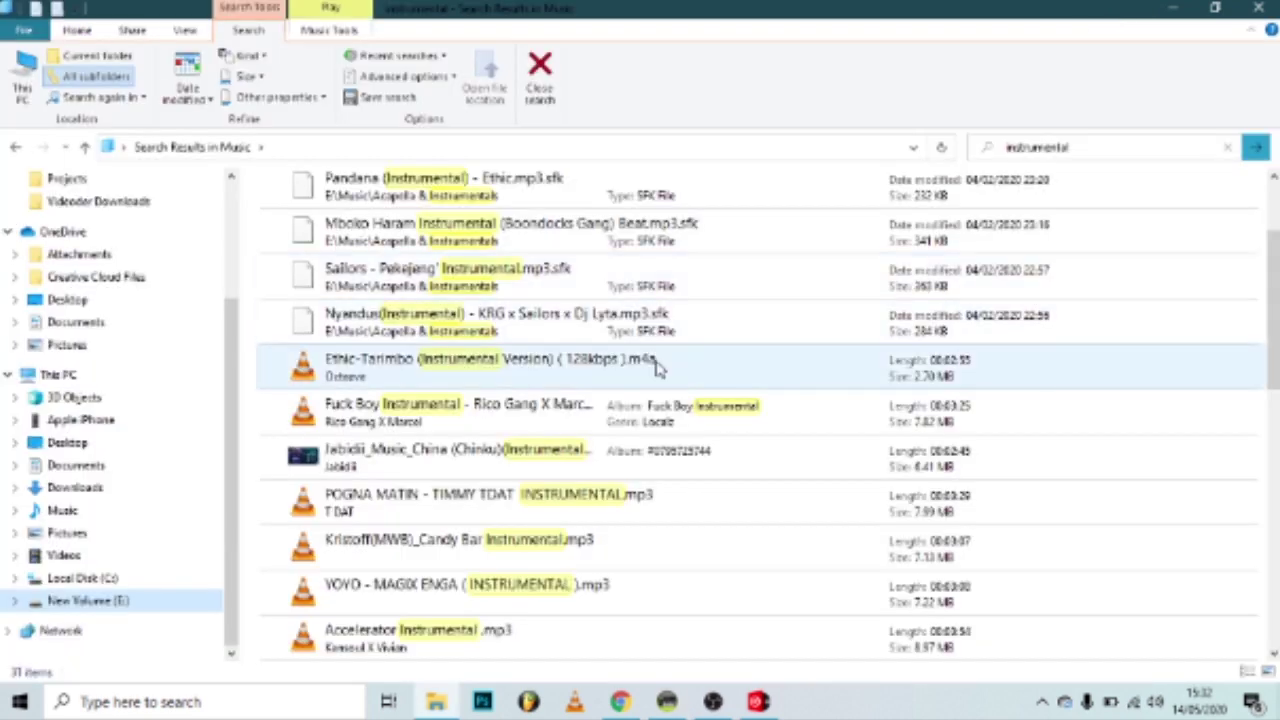
Step: Drag Ethic-Tarimbo (Instrumental Version) from File Explorer onto ACID's track 2 at bar 3
left_click(657, 368)
left_click_drag(657, 368, 675, 190)
left_click_drag(758, 208, 758, 190)
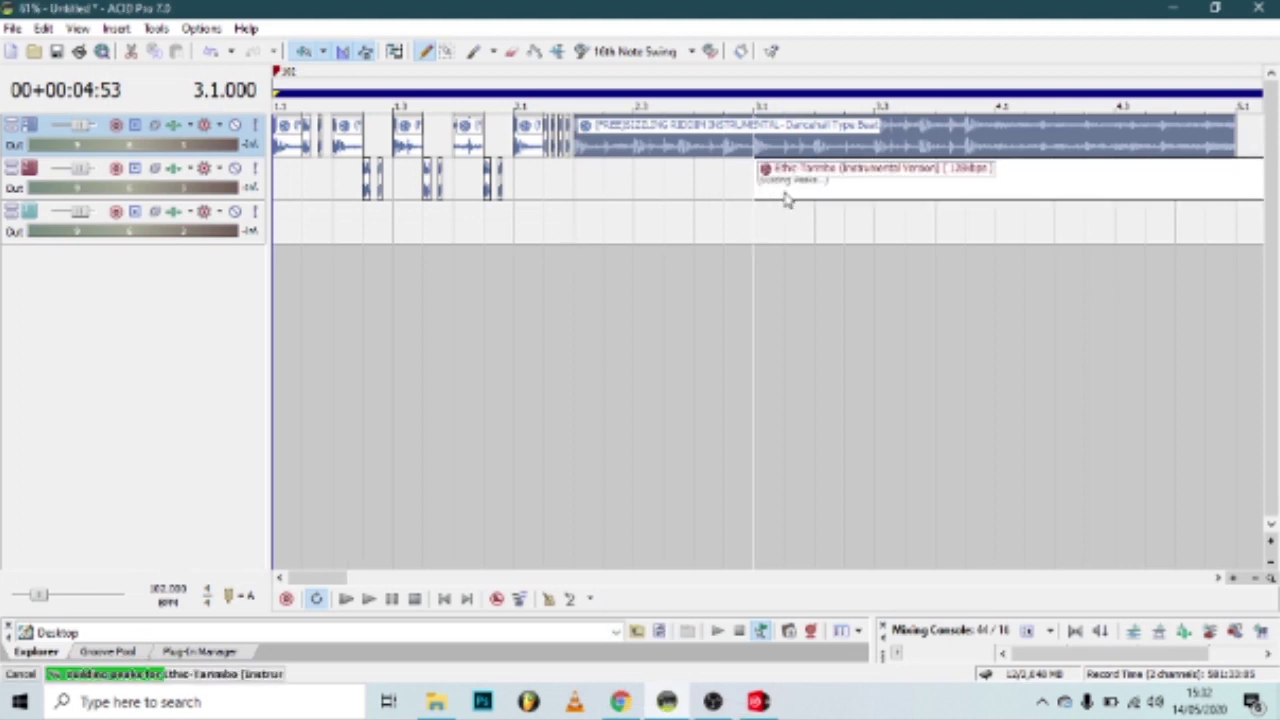
Step: Solo the Ethic-Tarimbo track, play it, and open the clip's properties
left_click(255, 170)
key("space")
right_click(795, 175)
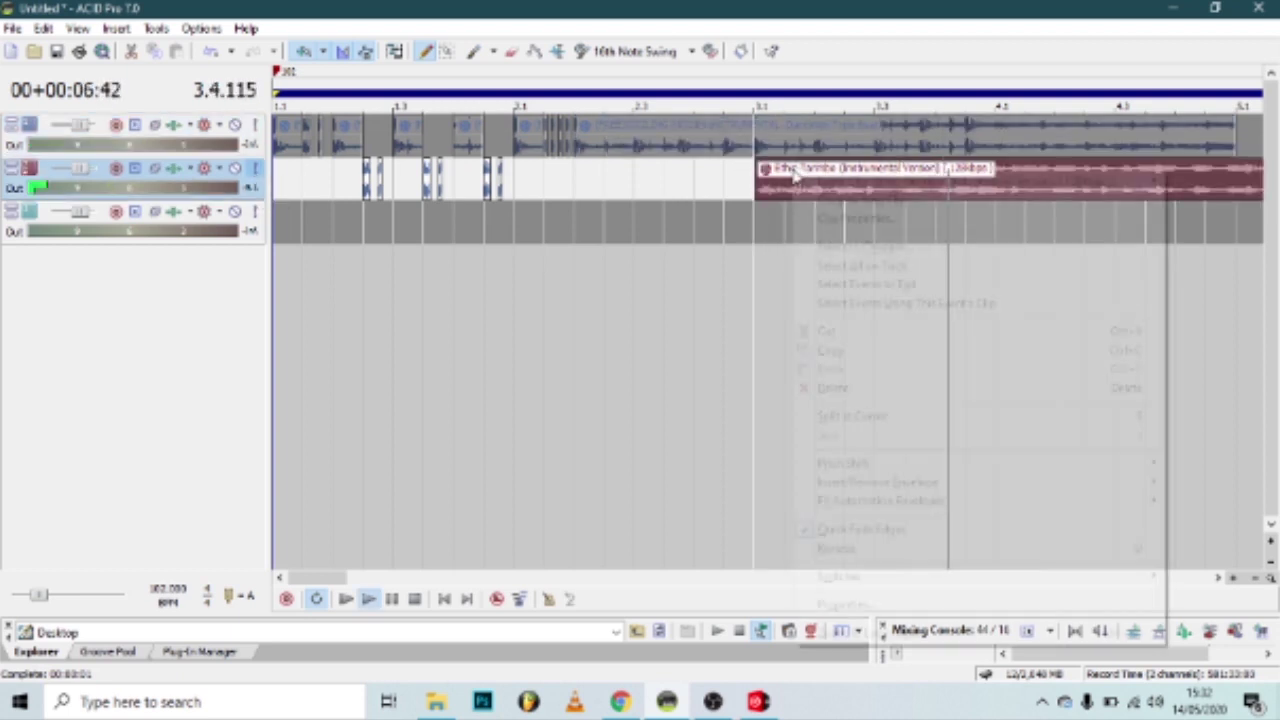
left_click(851, 218)
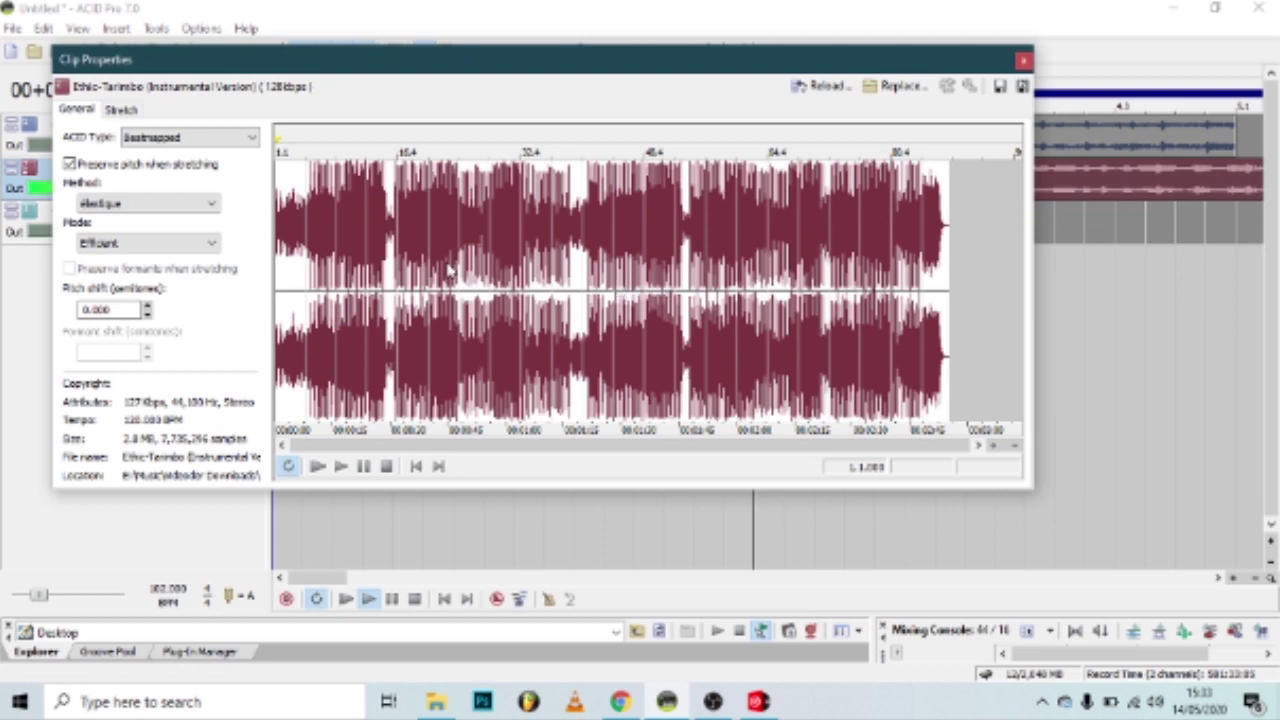
Step: Set the clip tempo to 100 BPM in the Stretch settings, close the properties, and play the mix
left_click(137, 113)
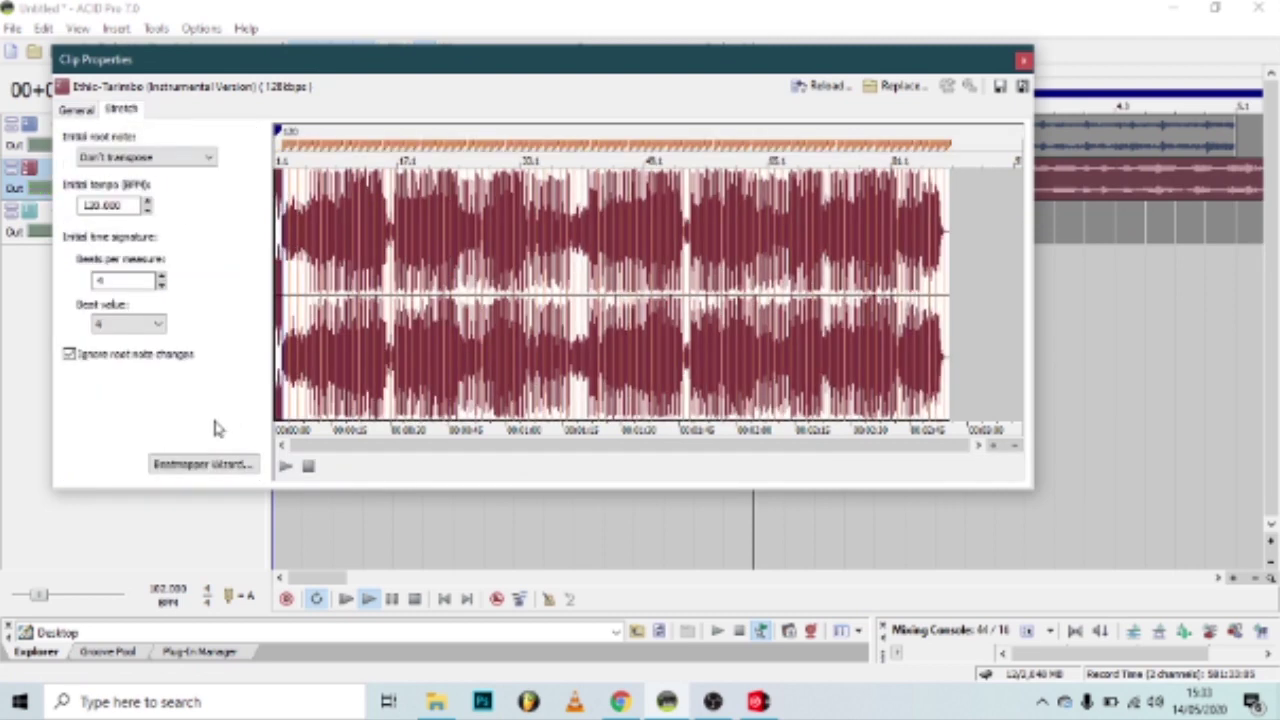
left_click(196, 465)
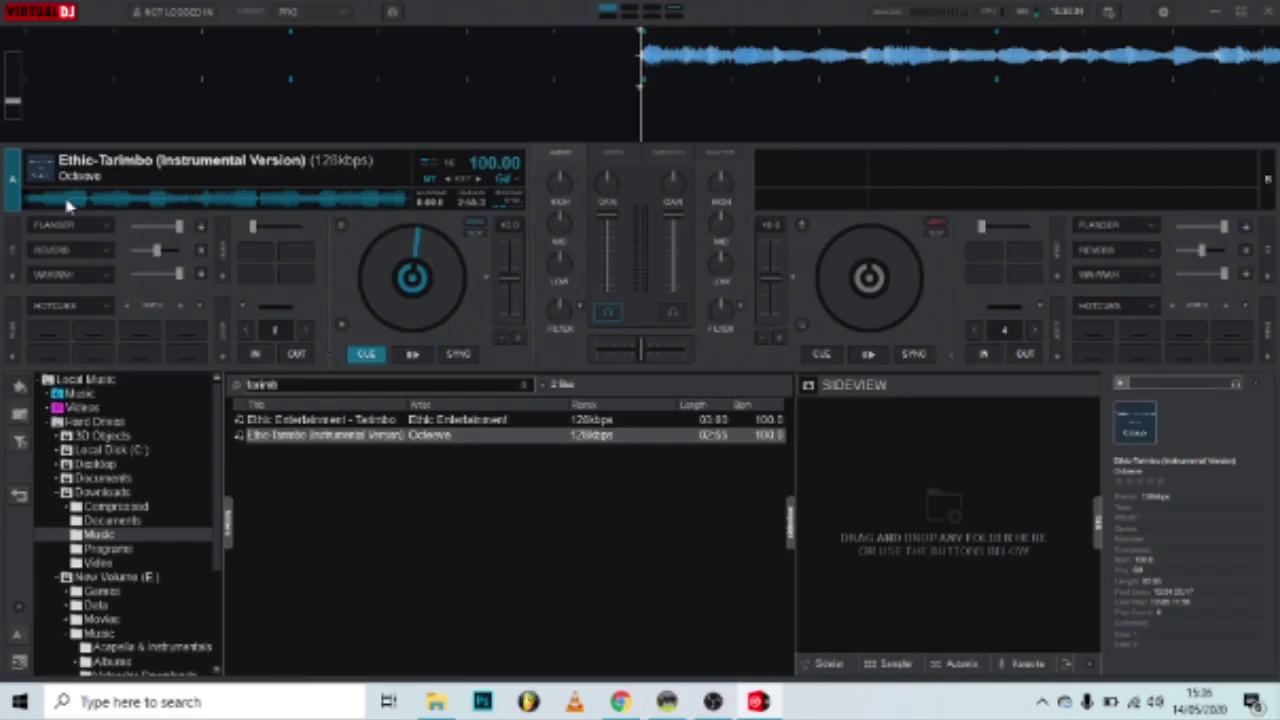
key("space")
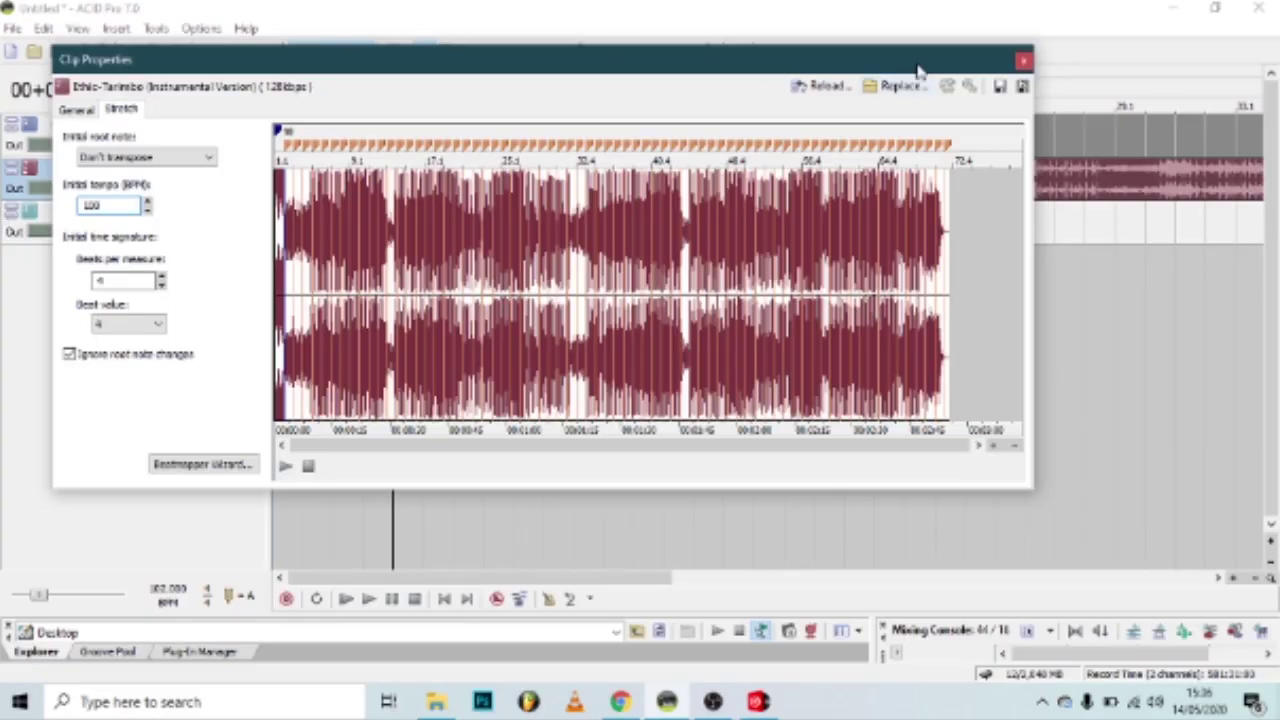
left_click(1022, 62)
key("space")
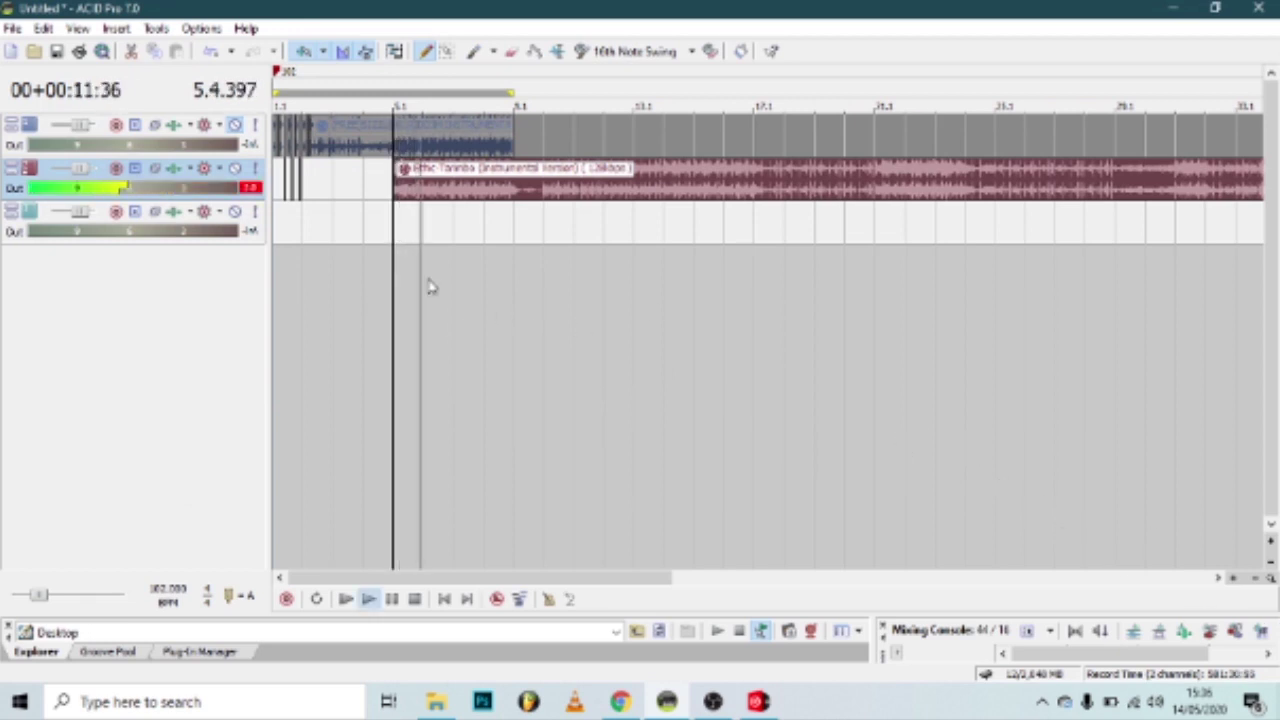
Step: Unmute the beat track, lower the Sizzling Riddim clip's gain, and shorten its end
left_click(234, 125)
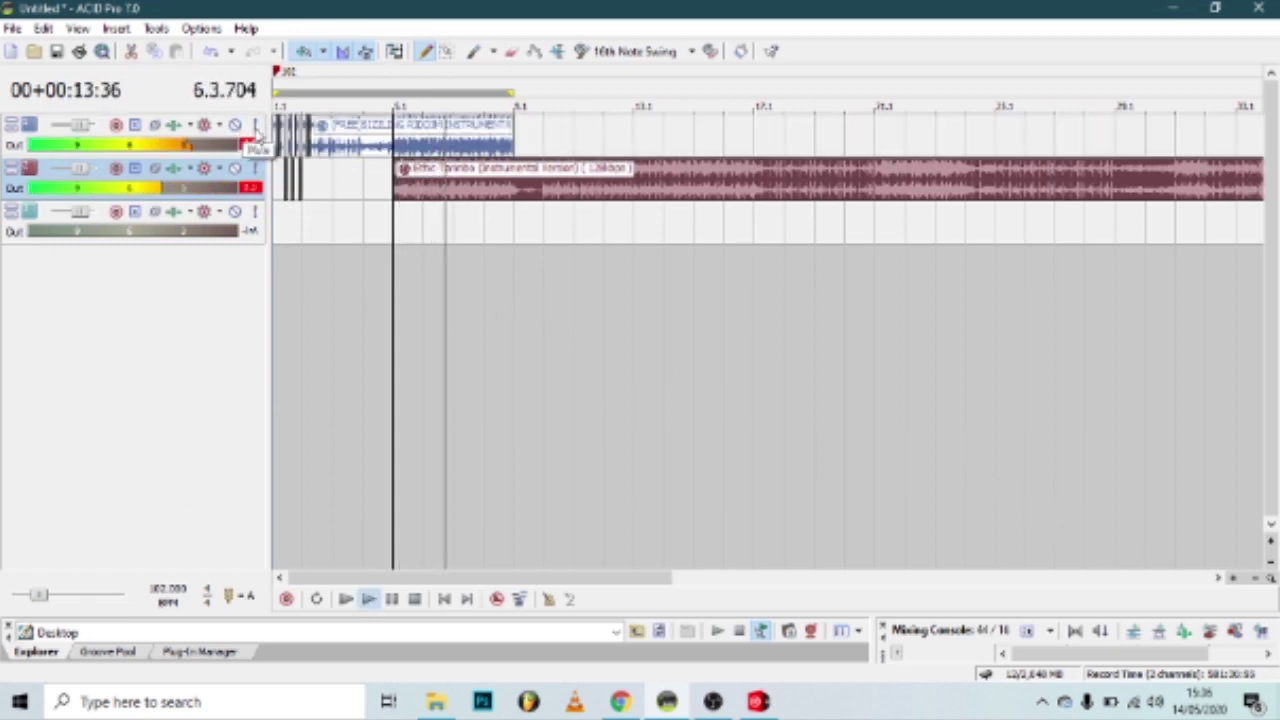
left_click_drag(480, 118, 694, 140)
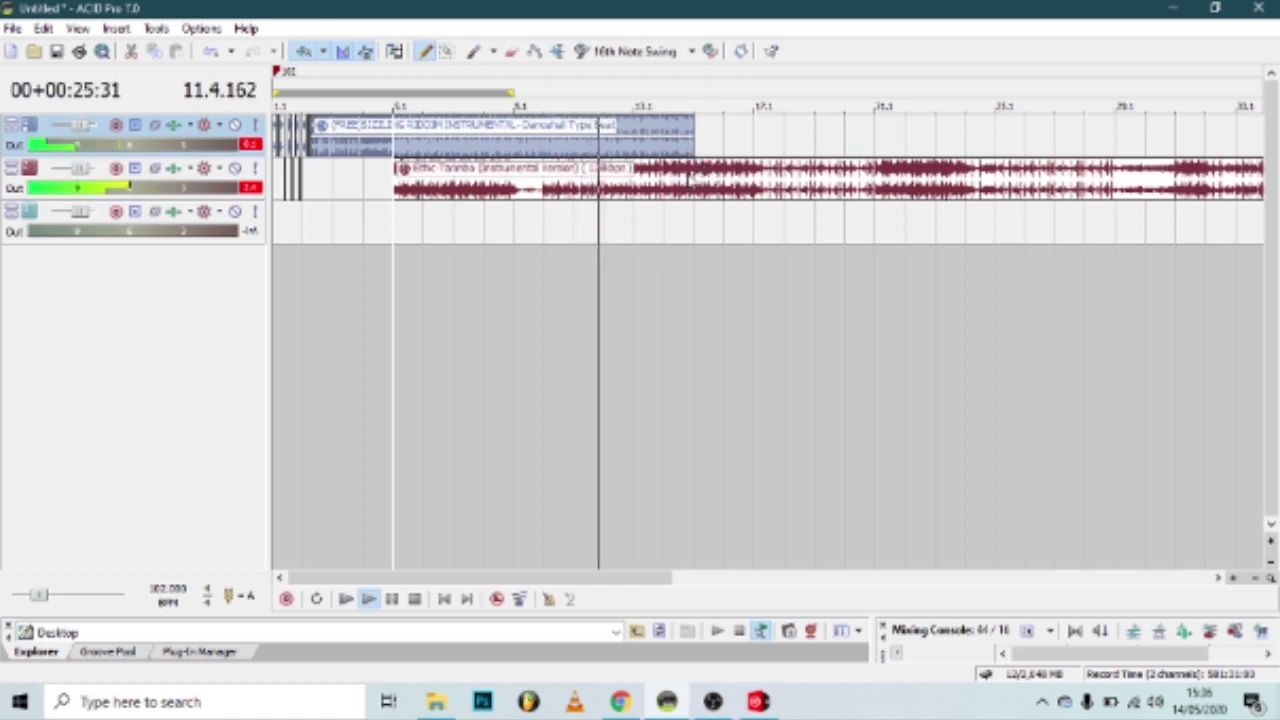
left_click_drag(692, 148, 571, 150)
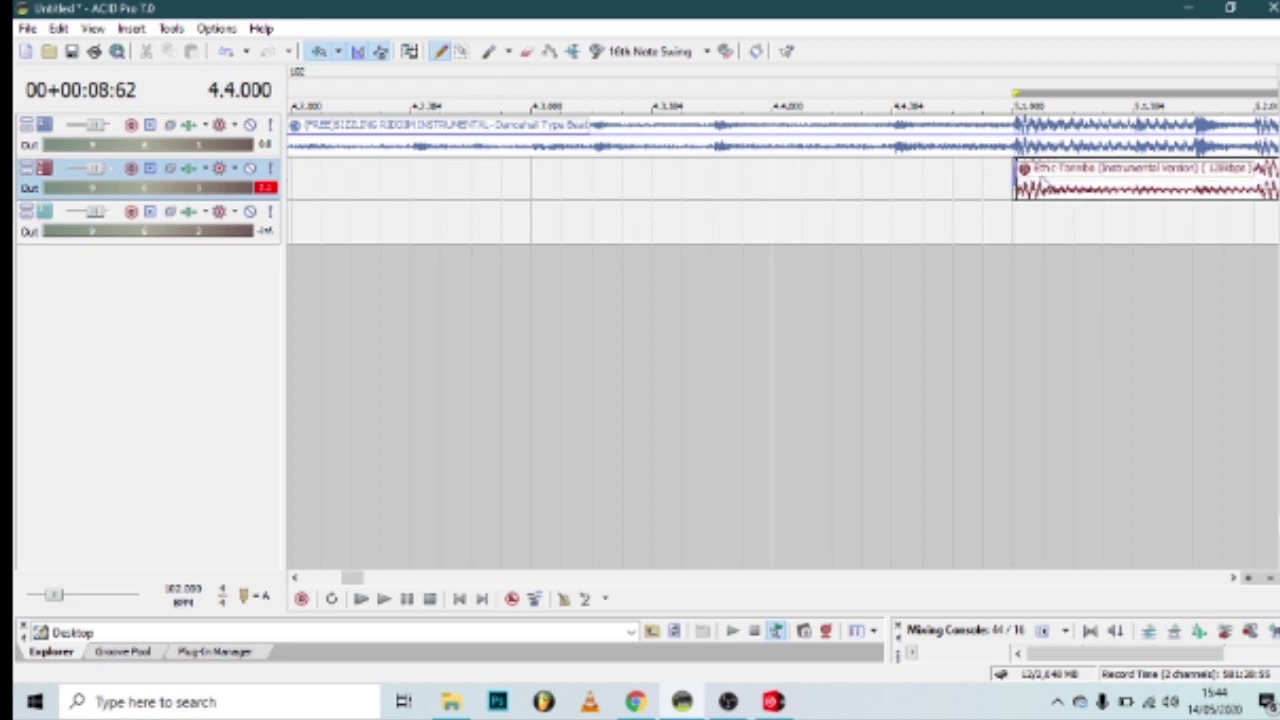
Step: Draw short Ethic-Tarimbo snippets on track 2 near 4.4.000 and 4.4.384, then replay the mix
left_click(806, 194)
left_click(833, 195)
left_click_drag(835, 195, 955, 185)
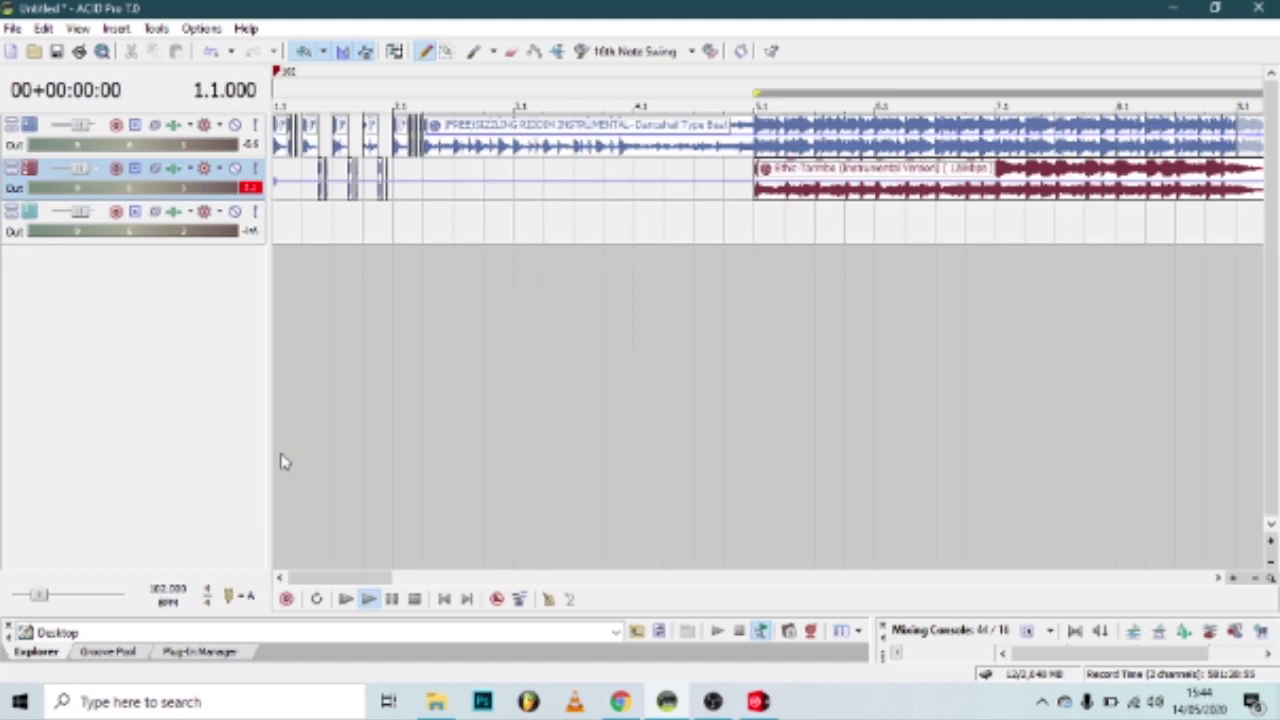
key("space")
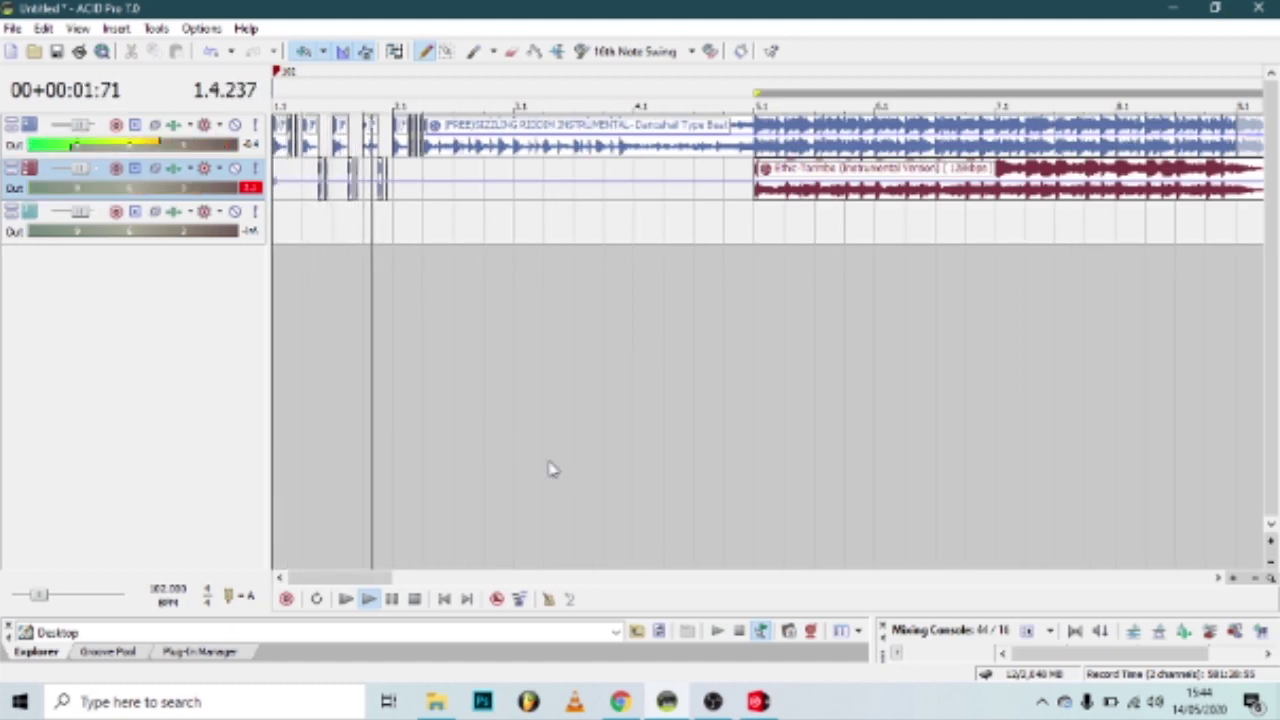
key("space")
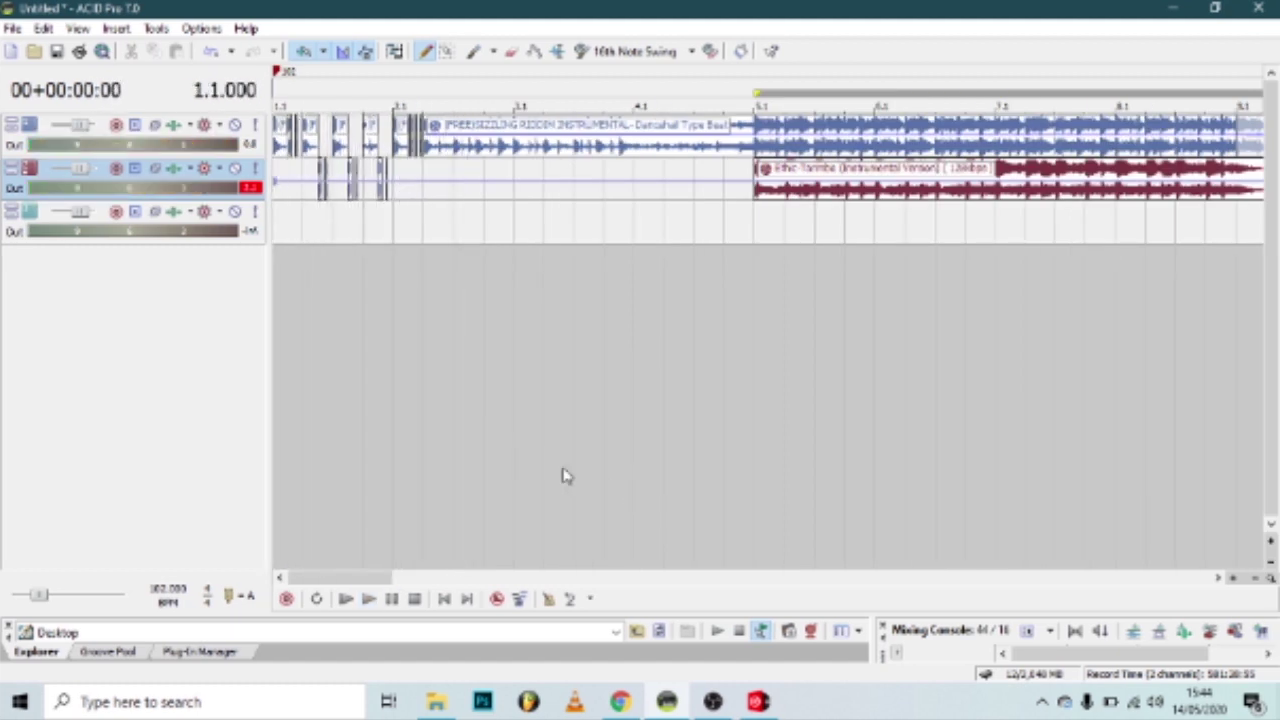
key("space")
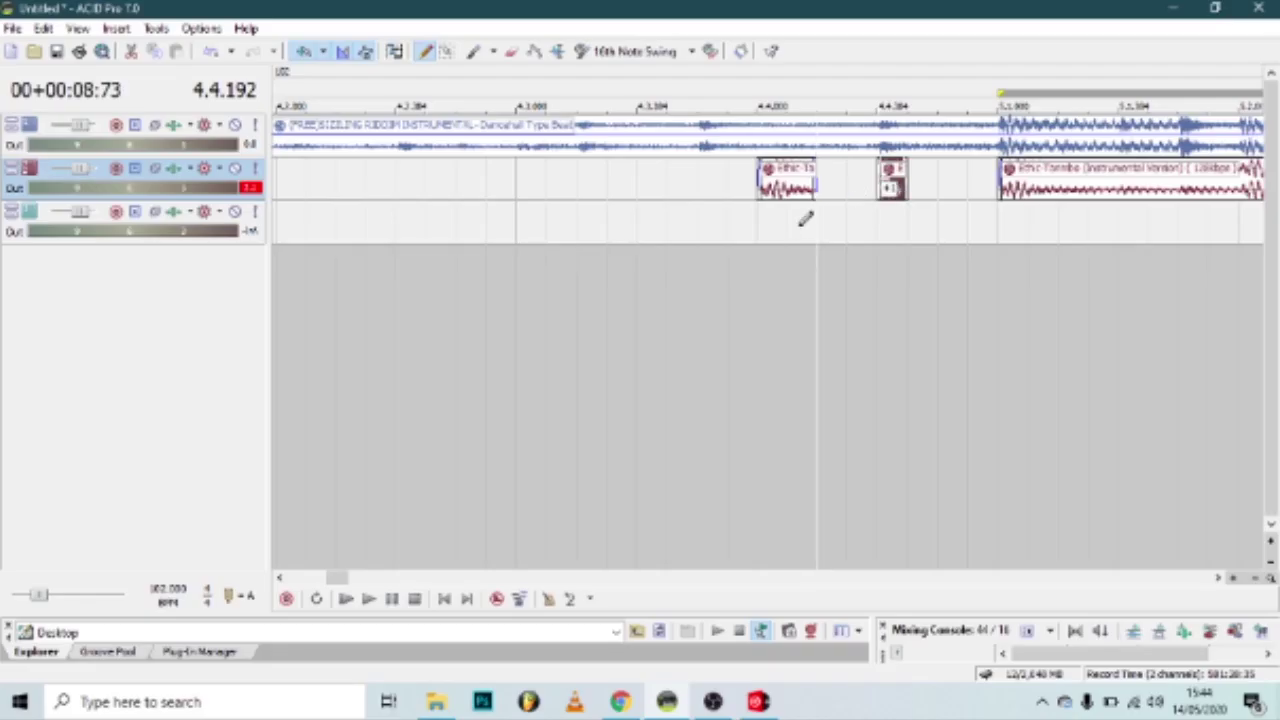
left_click(752, 272)
key("space")
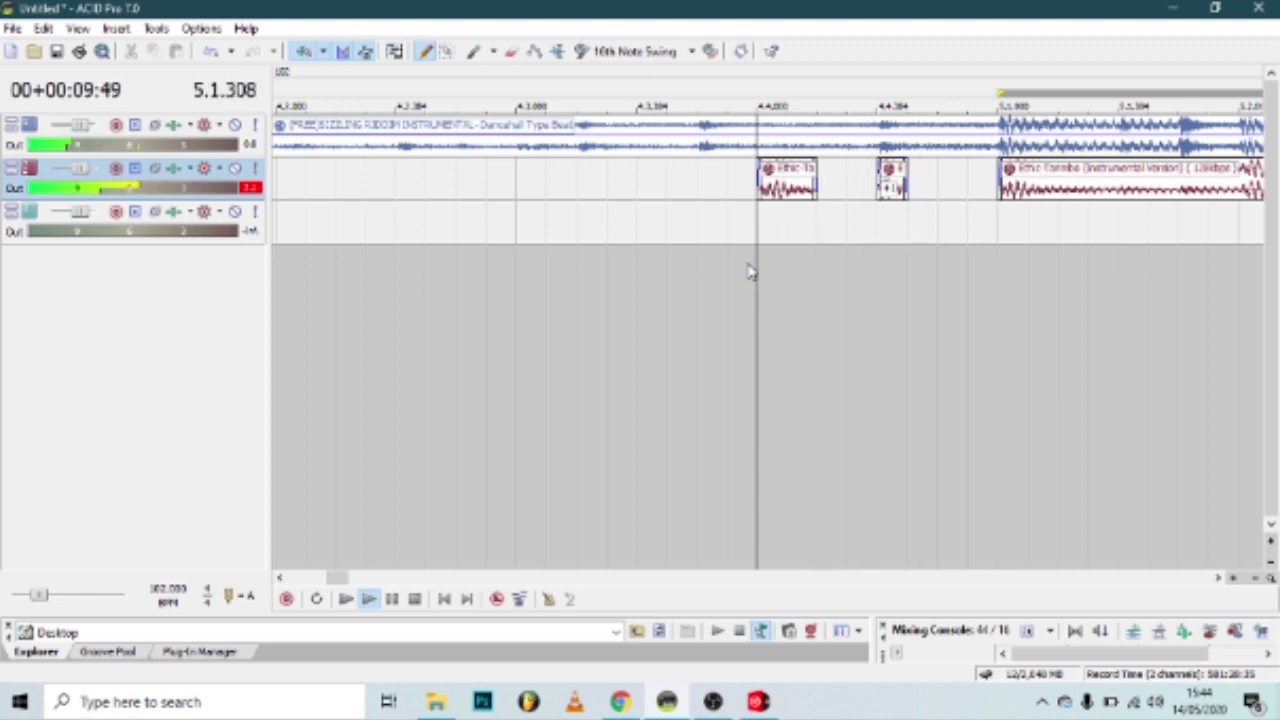
left_click(752, 272)
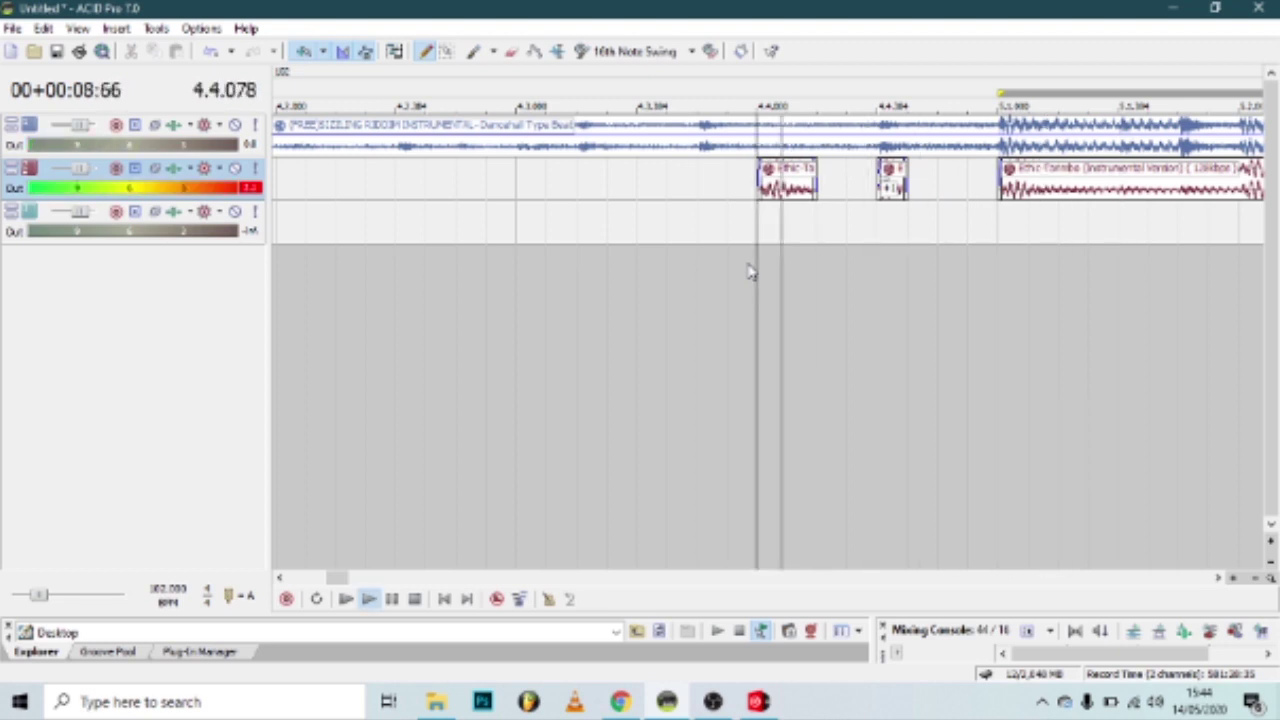
left_click(1256, 579)
left_click(1257, 580)
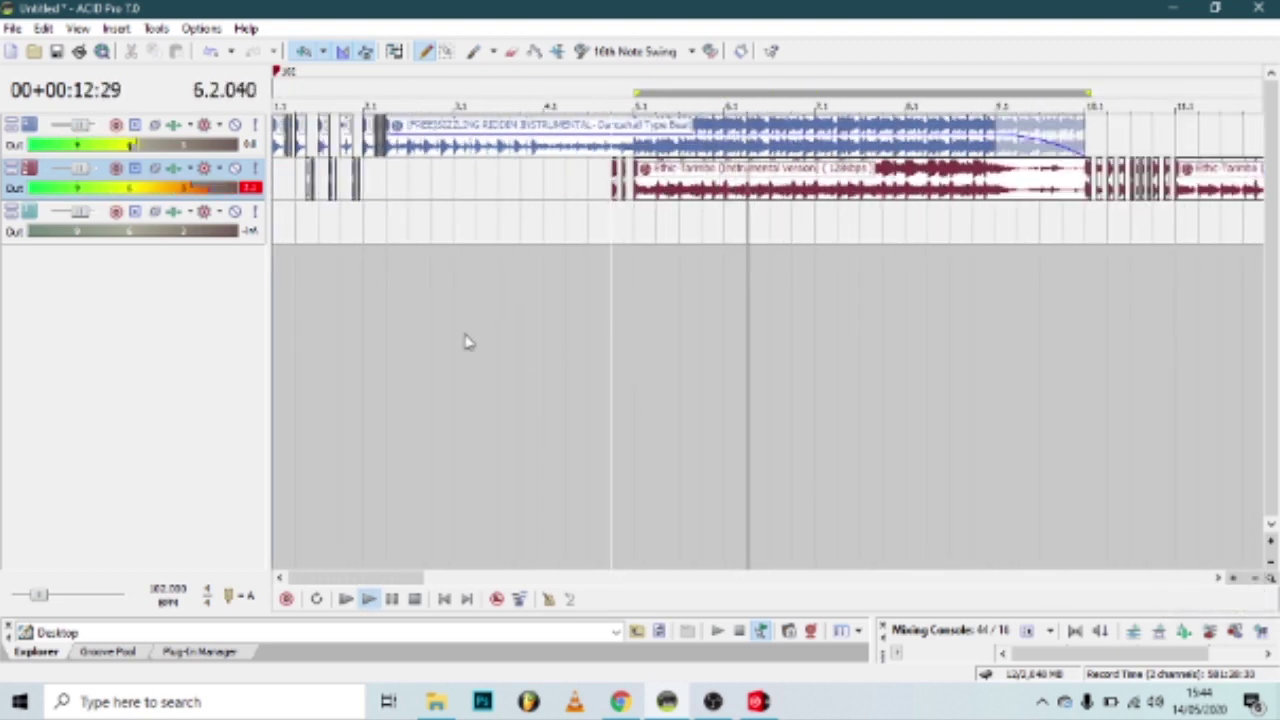
left_click(316, 363)
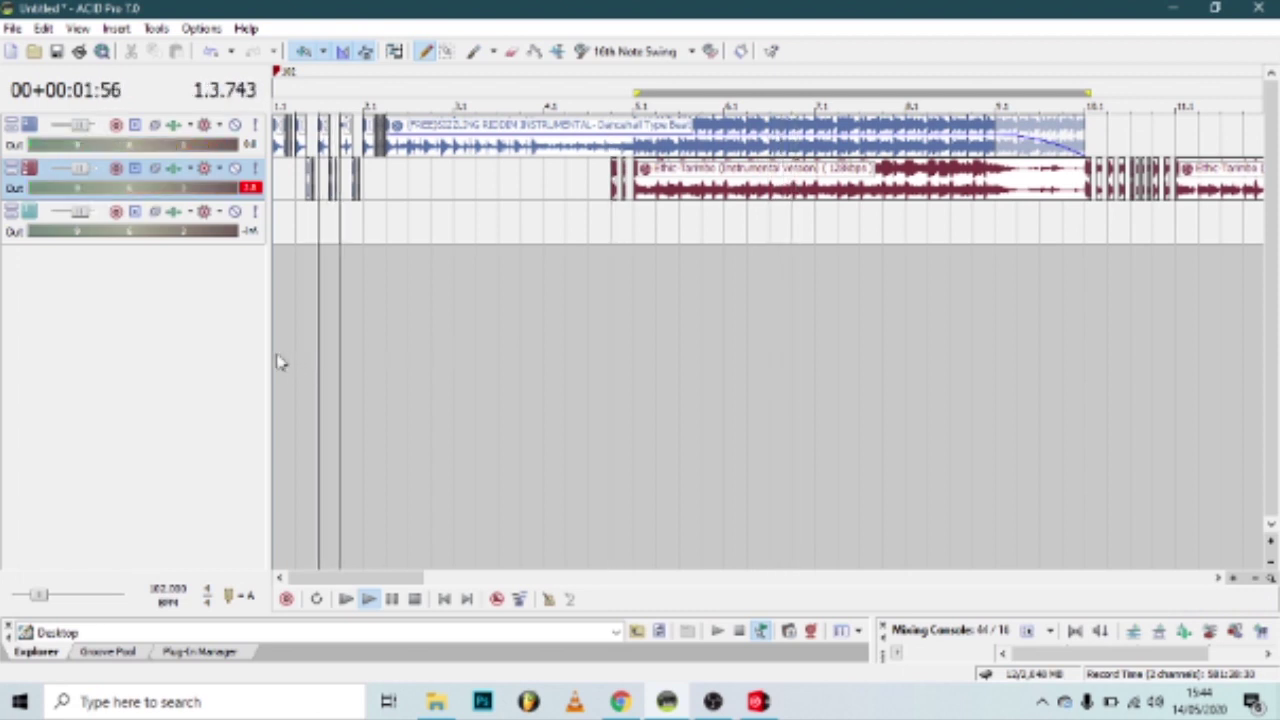
scroll(751, 271, "up", 5)
left_click(751, 271)
left_click(751, 271)
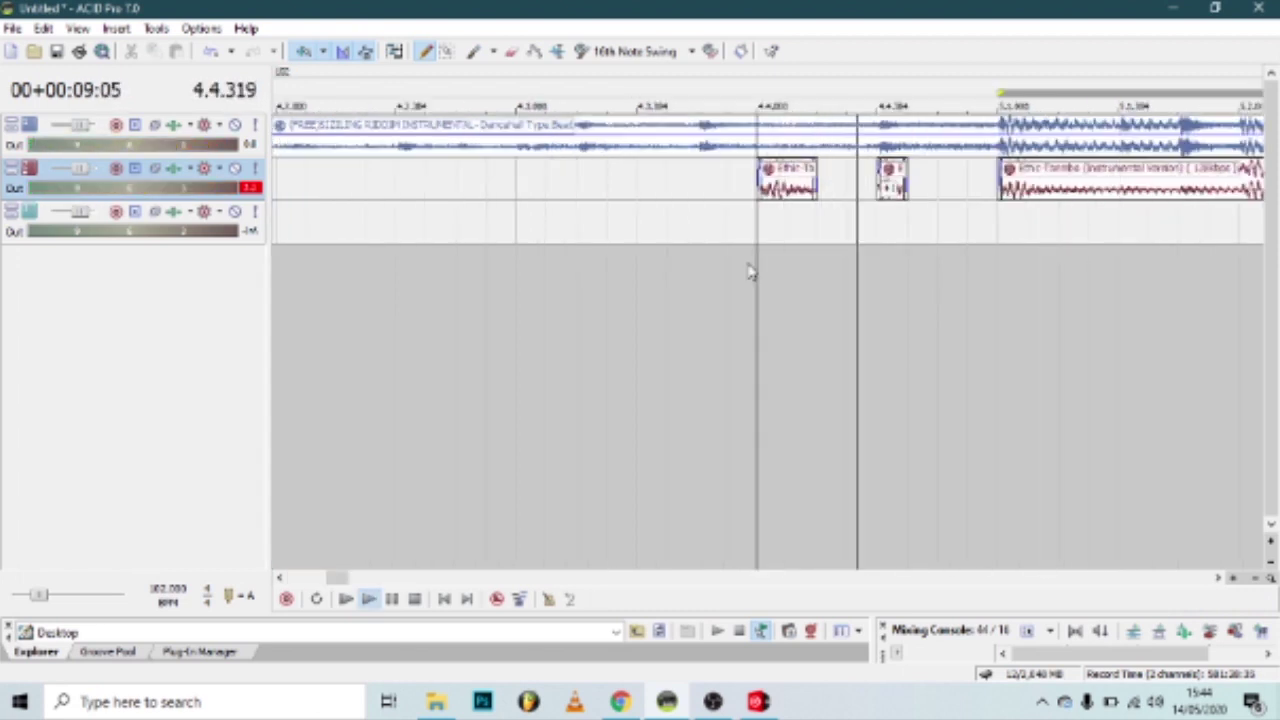
left_click(1262, 579)
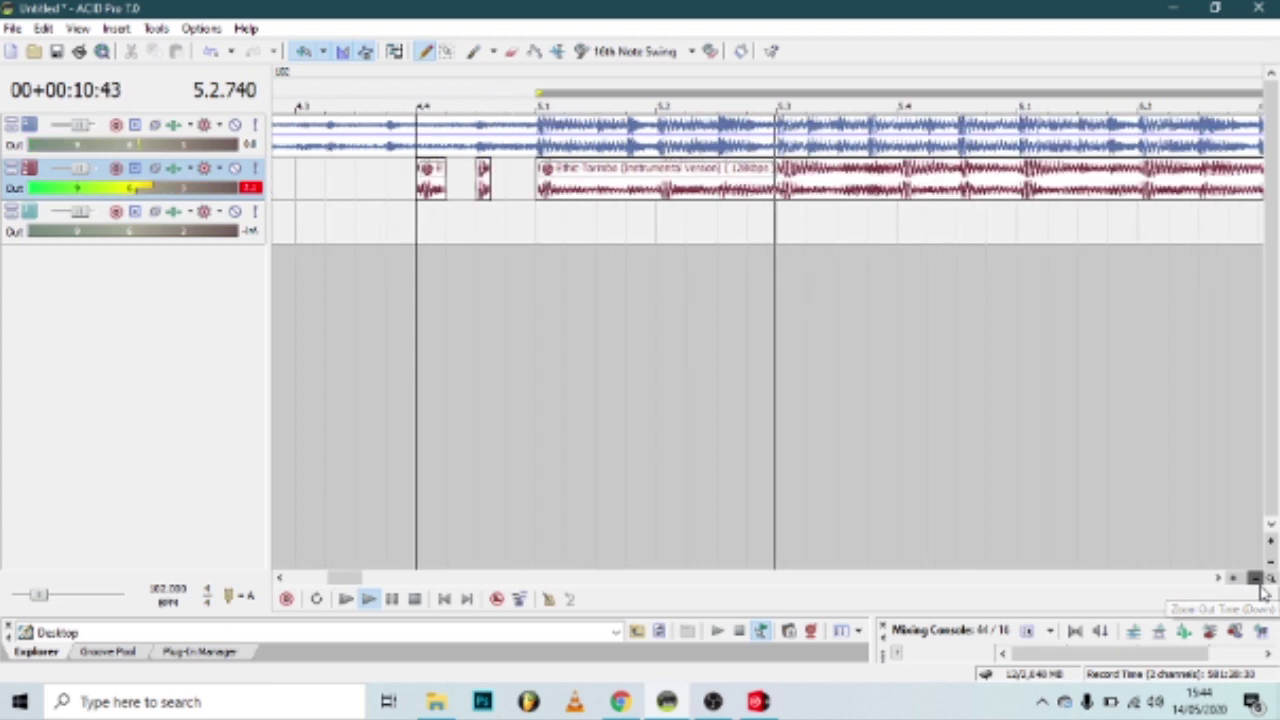
left_click(1262, 579)
left_click(1268, 579)
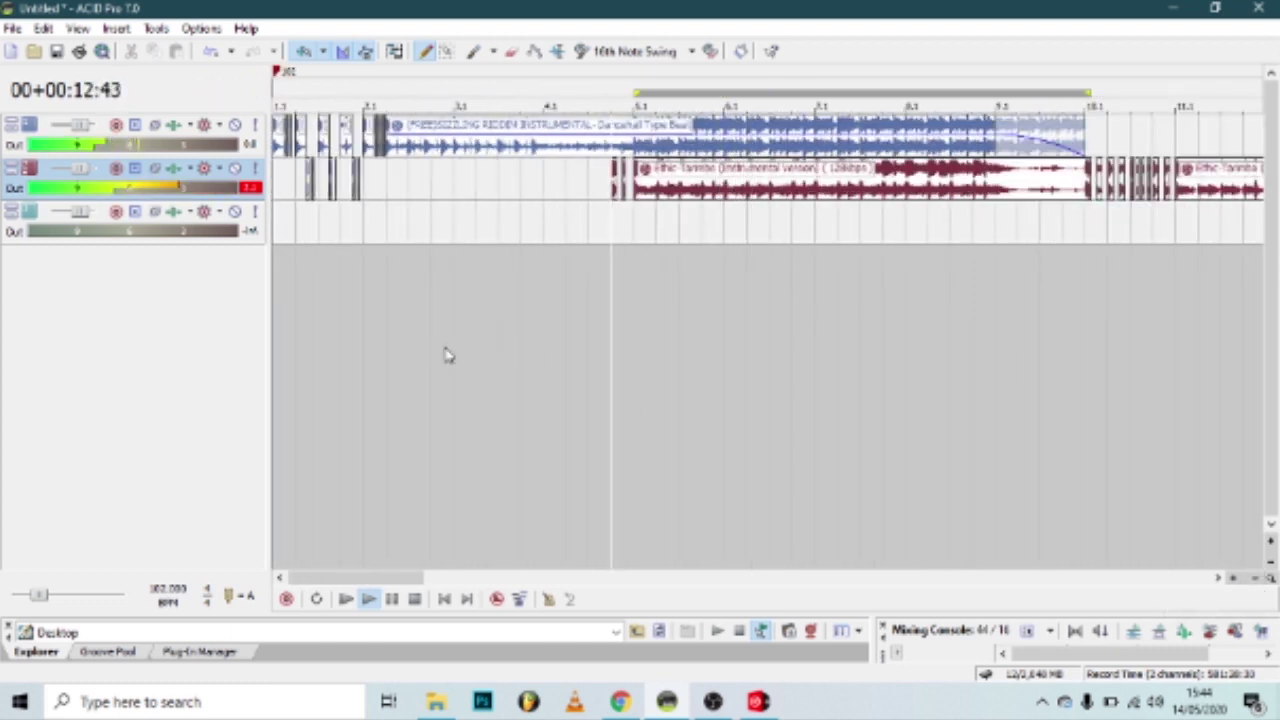
left_click(303, 365)
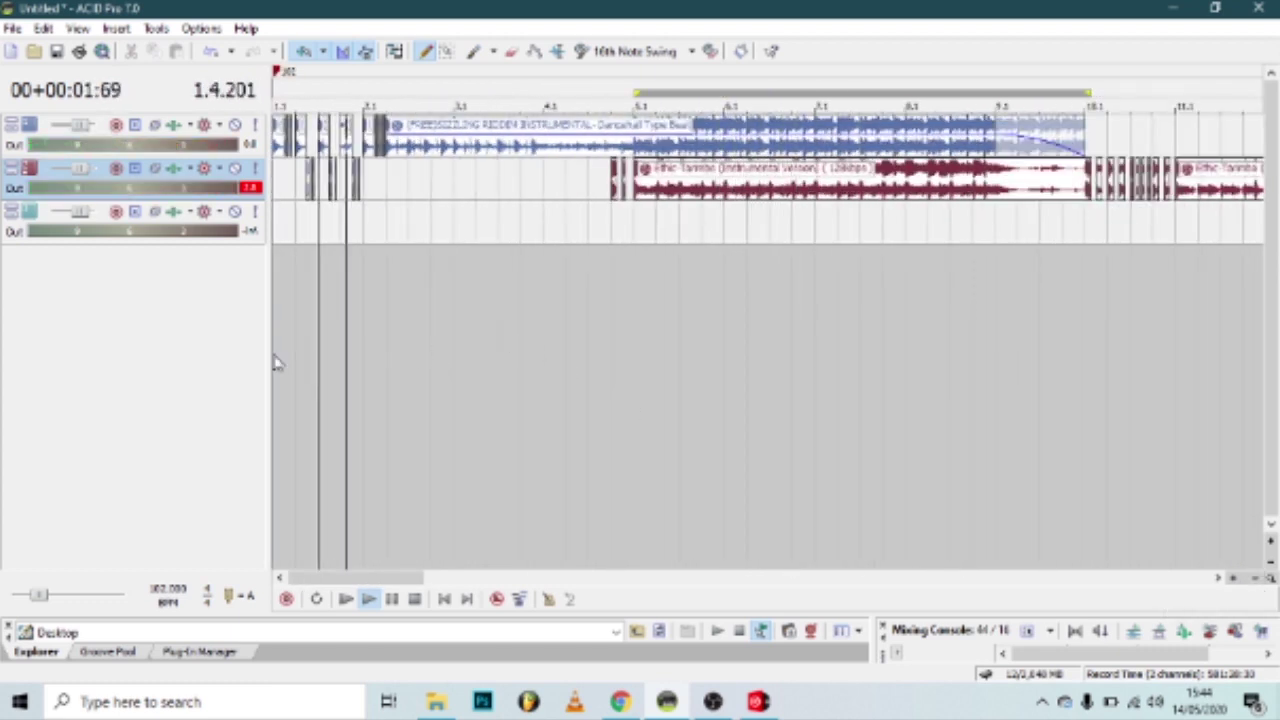
left_click(277, 363)
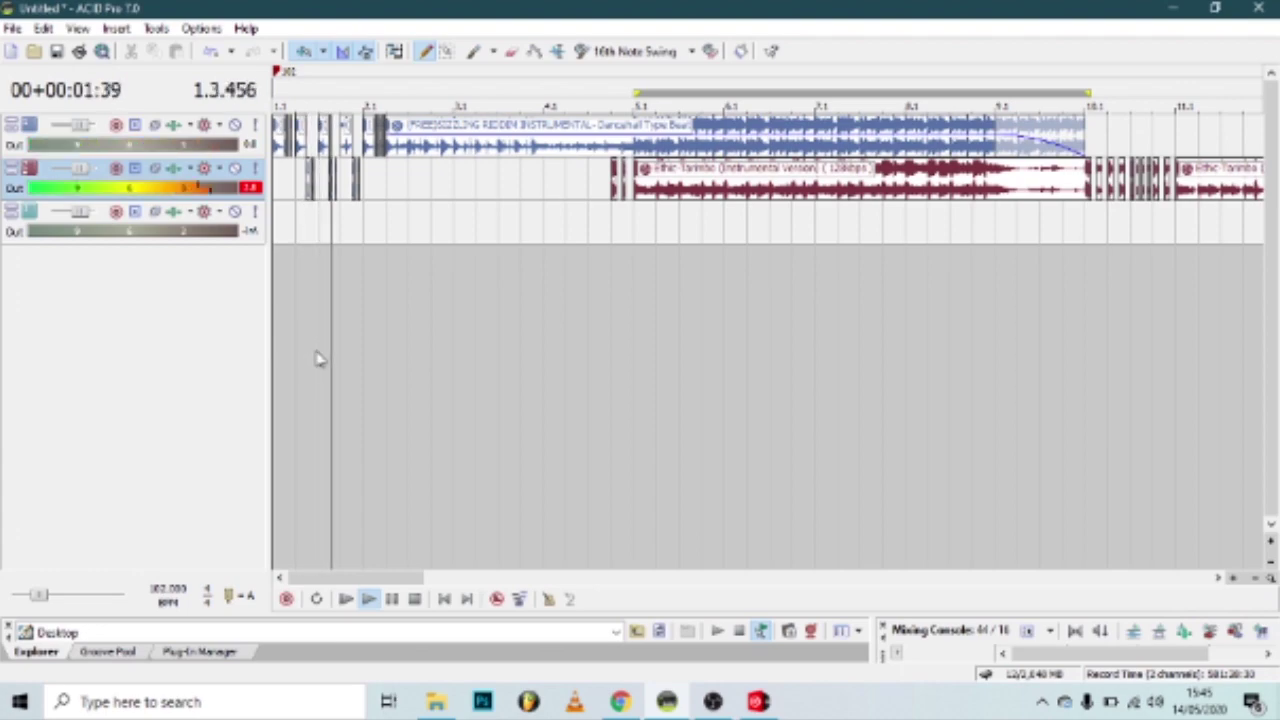
key("space")
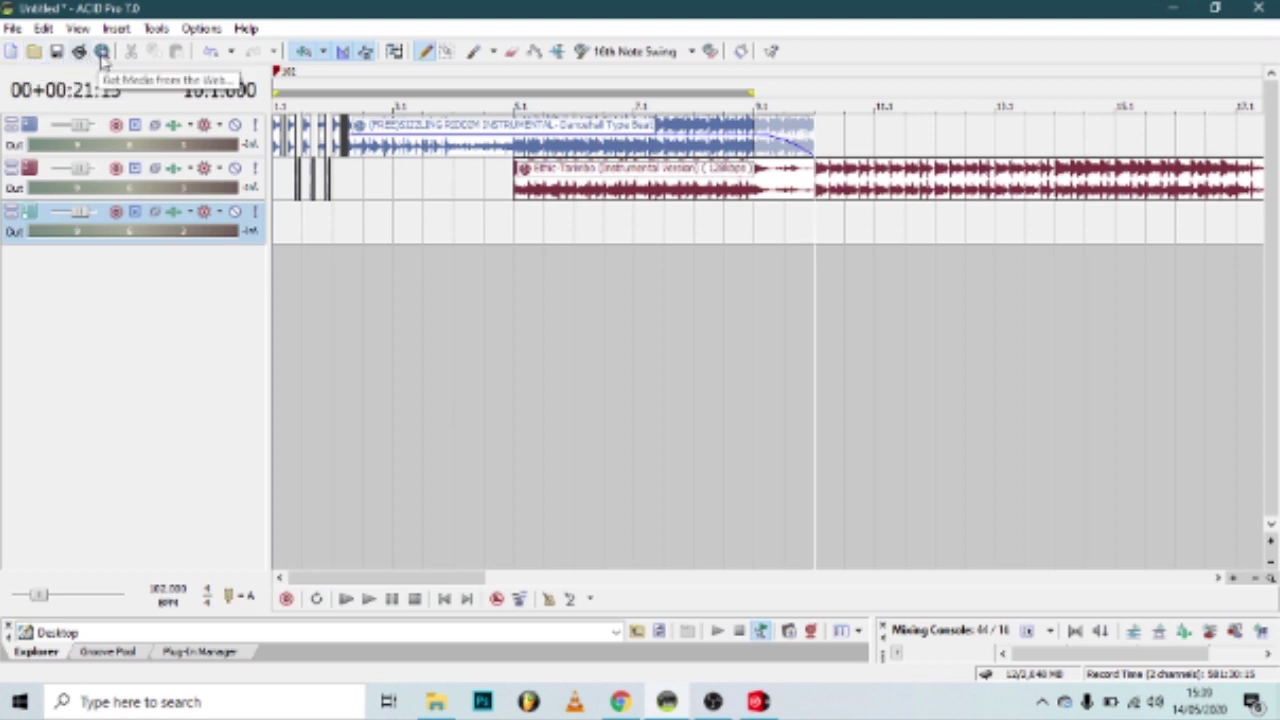
Step: Render As MP3 Audio to Untitled.mp3 and bring up the Custom encoding settings (128 Kbps, 44,100 Hz)
left_click(12, 28)
key("Right")
key("Right")
key("Right")
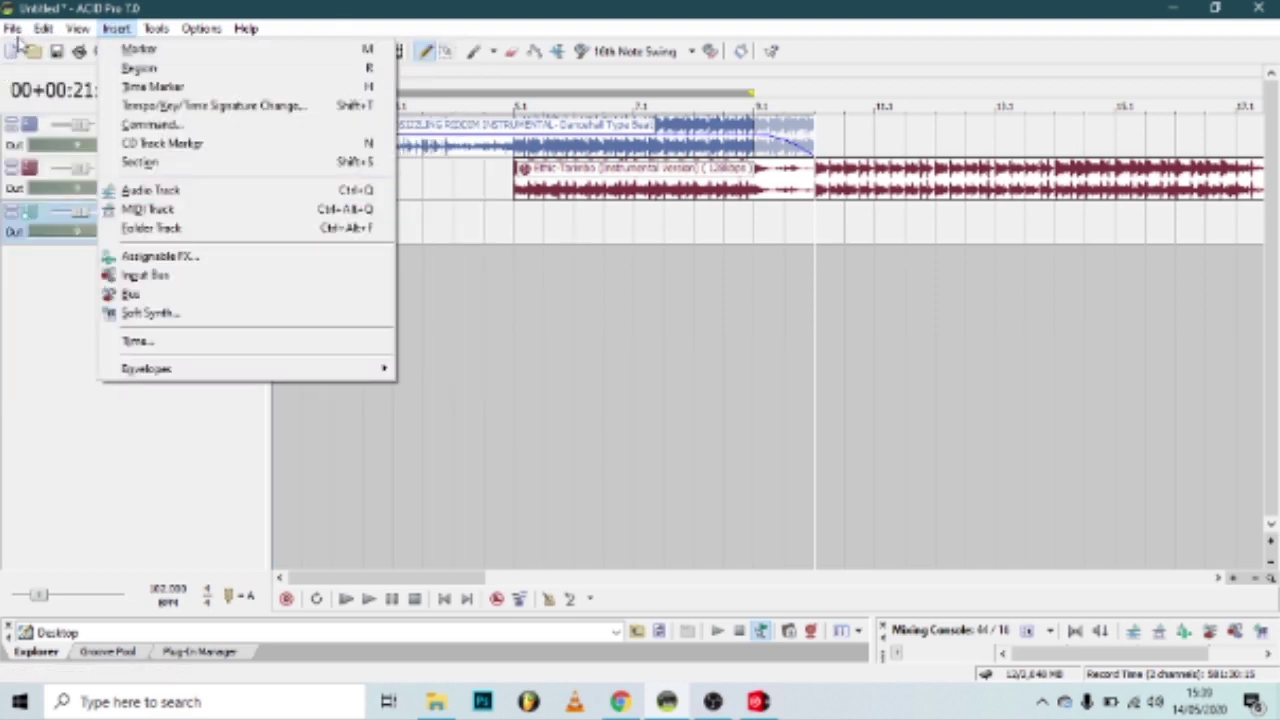
mouse_move(12, 29)
left_click(27, 164)
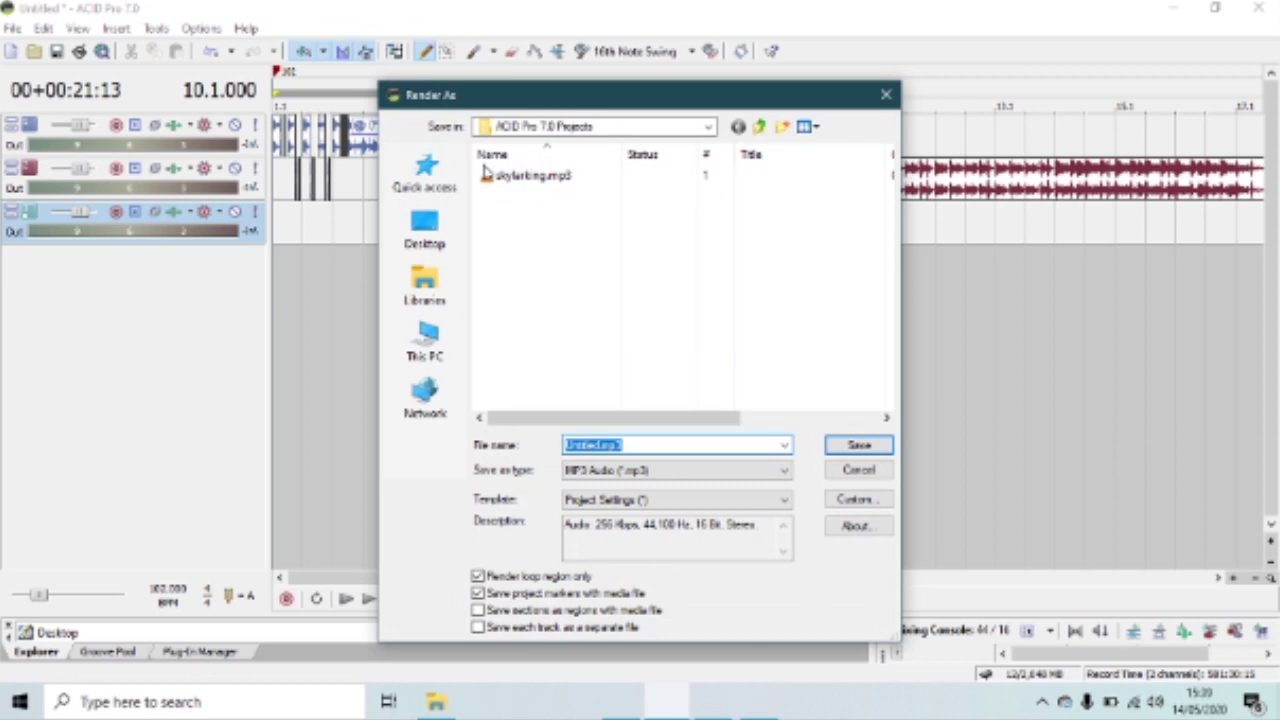
left_click(615, 471)
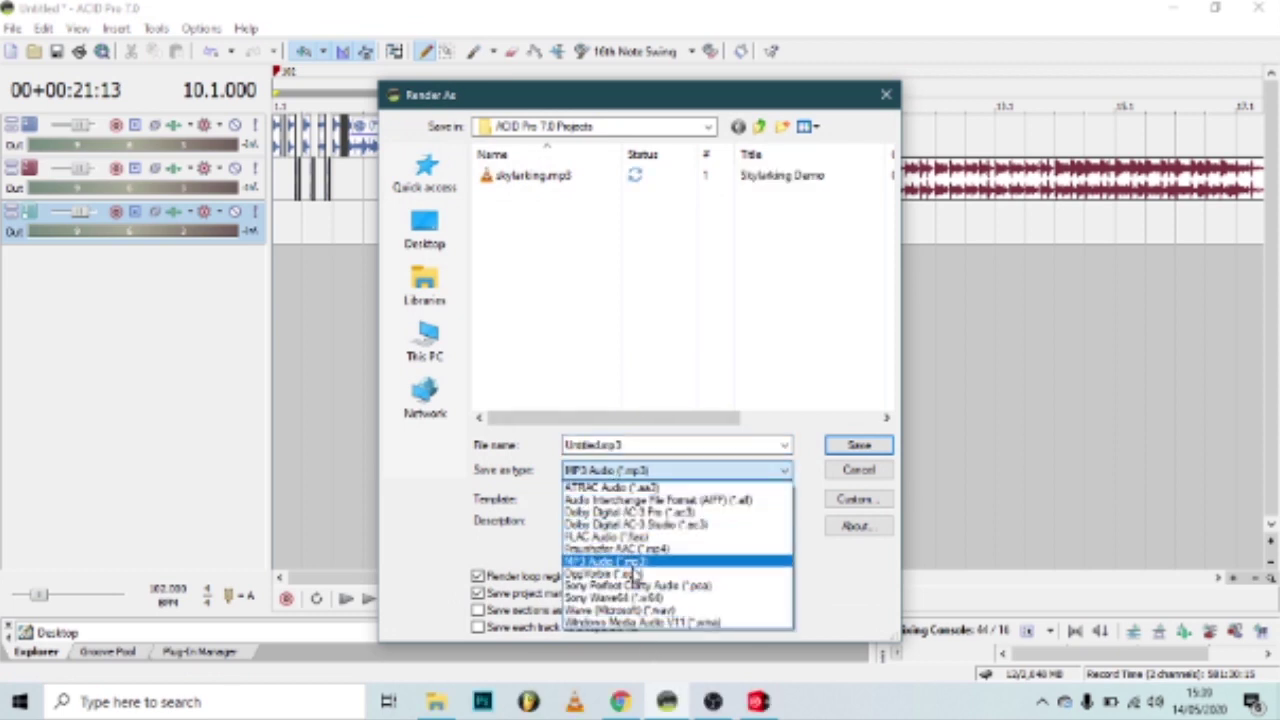
left_click(623, 563)
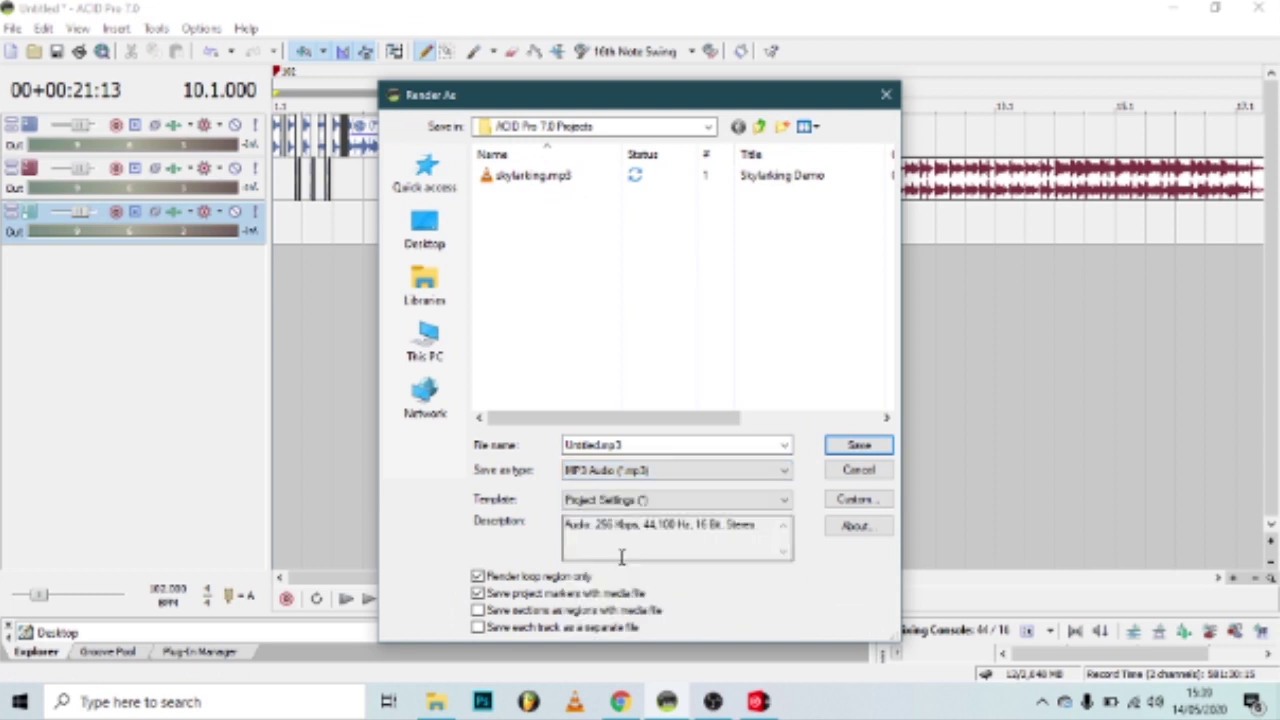
left_click(852, 500)
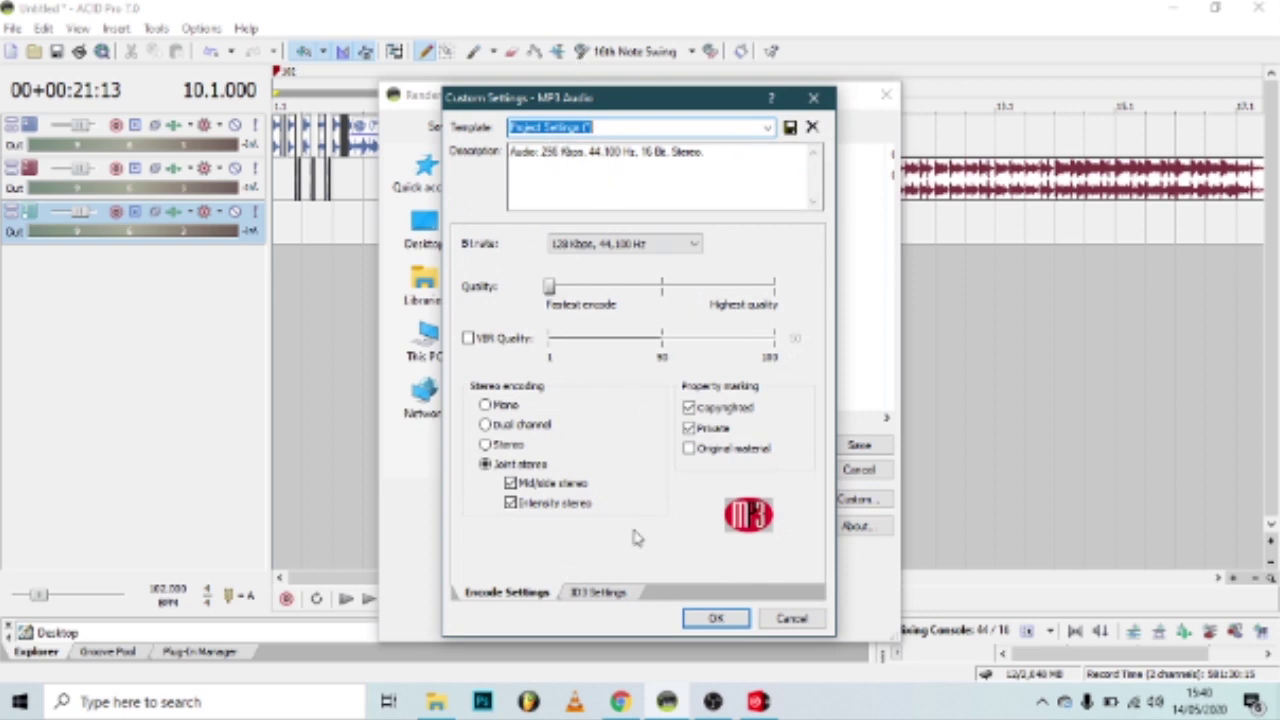
Step: Fill in ID3 tags (album ACID PRO Tutorials, year 2020, genre Dance Hall) and render the MP3
left_click(598, 593)
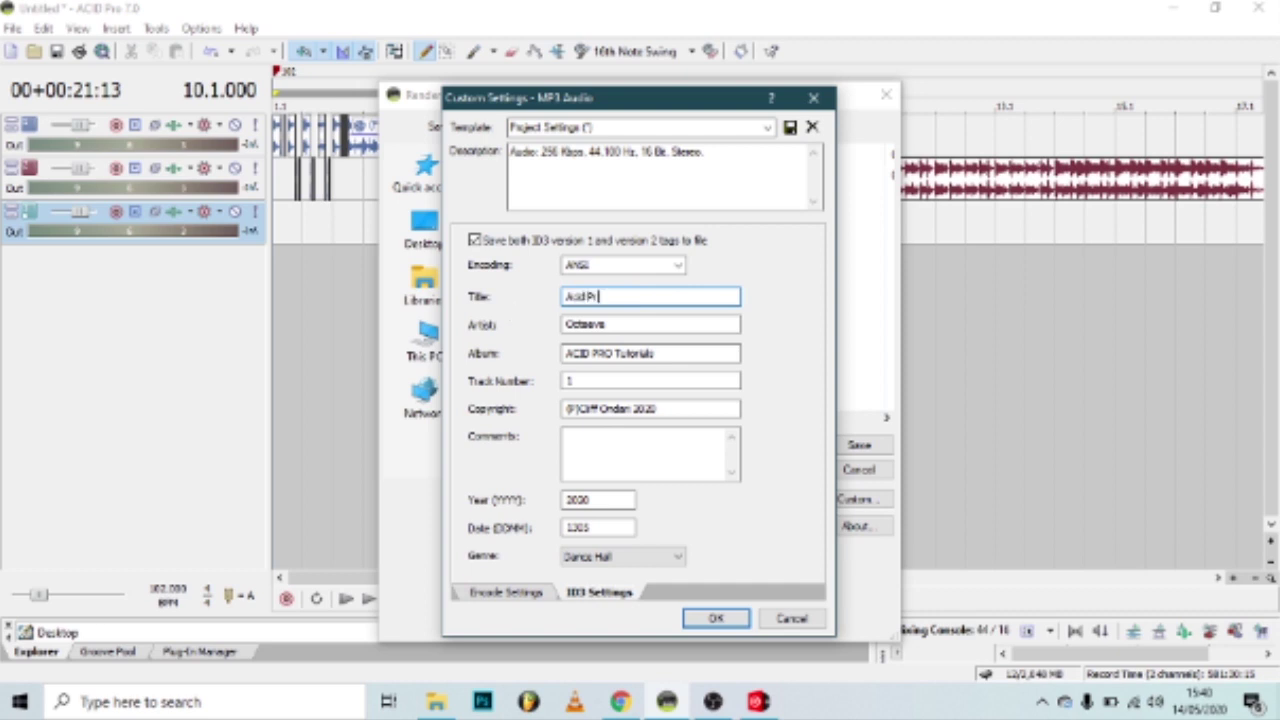
key("Return")
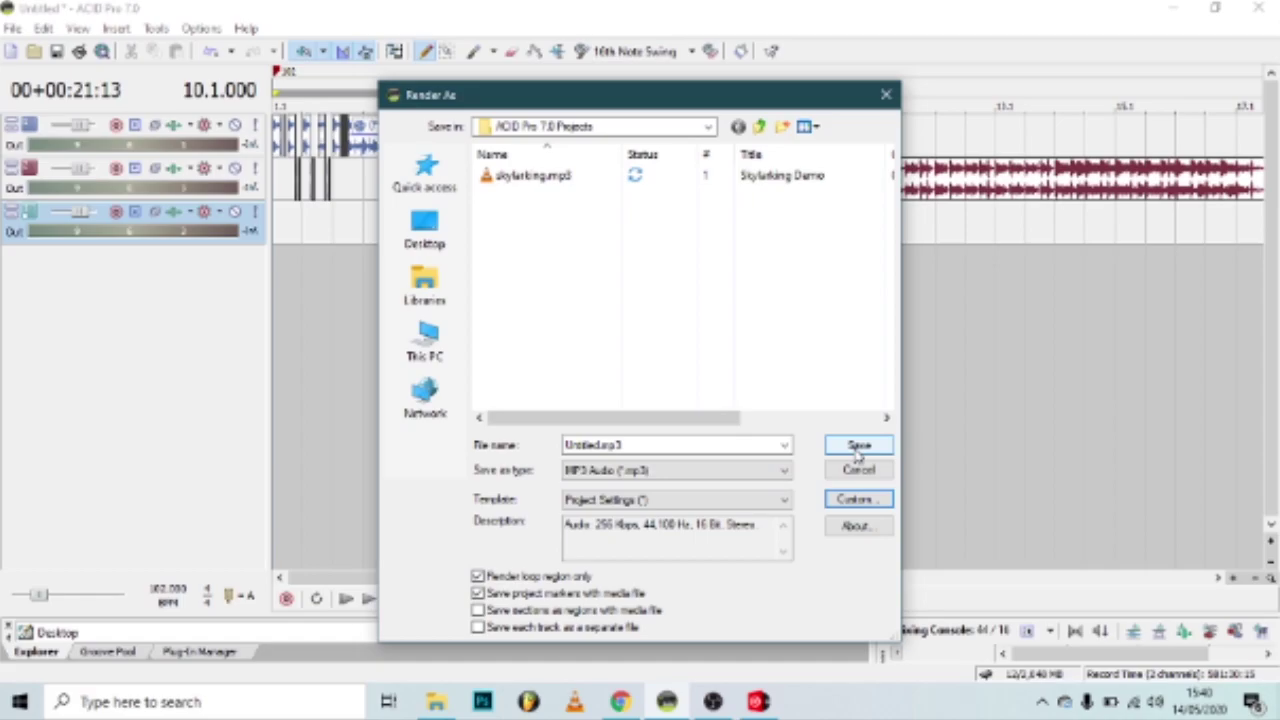
left_click(858, 447)
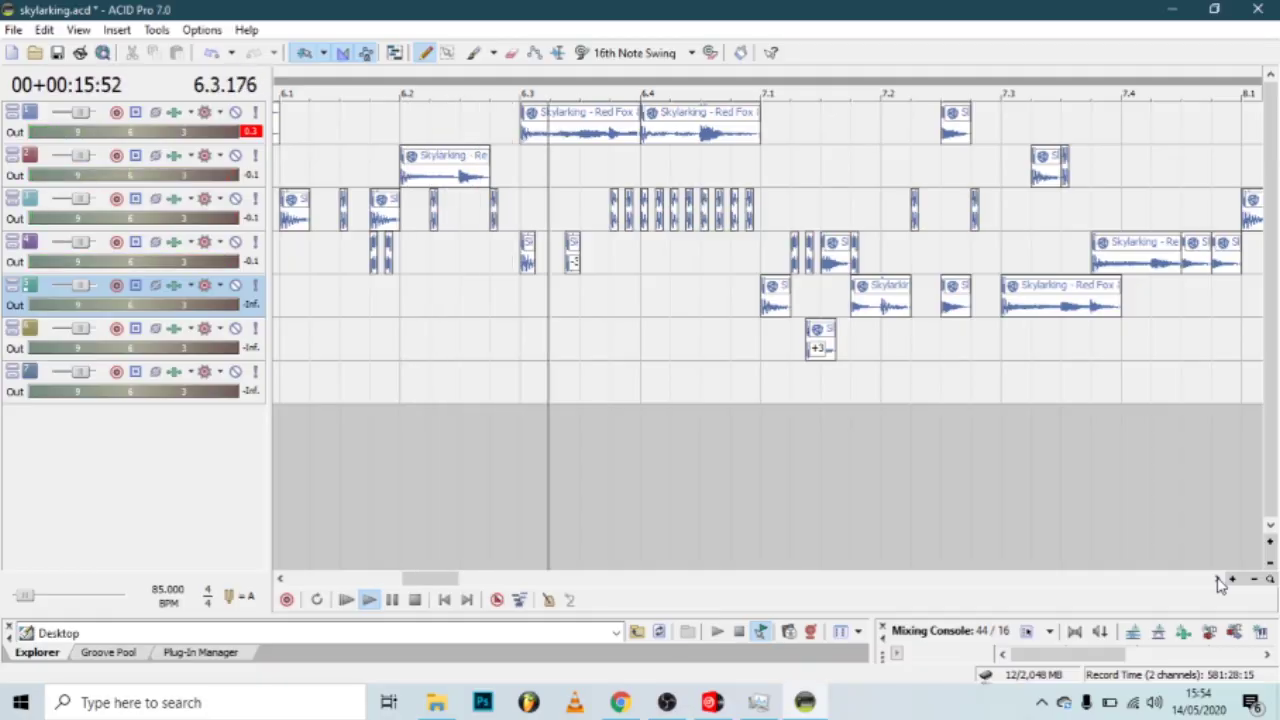